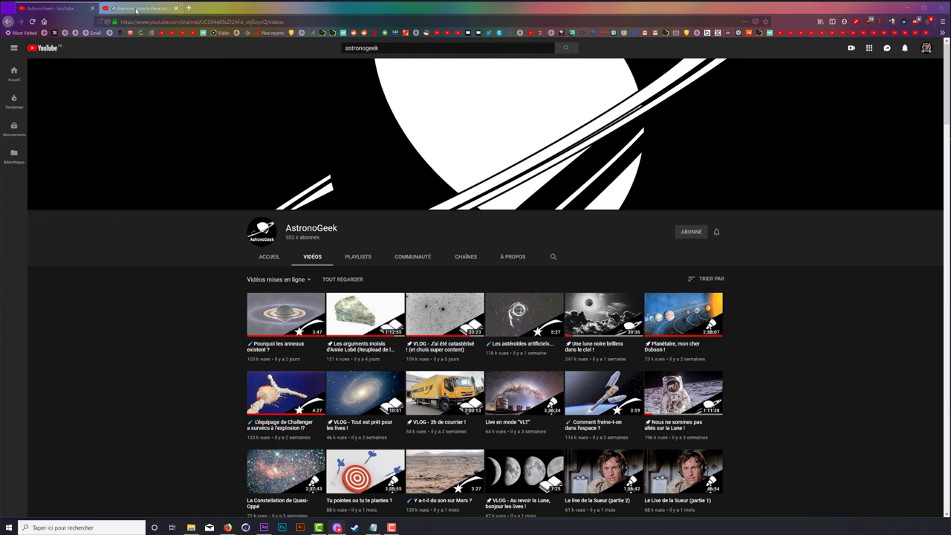
Step: Switch to the AstronoGeek 'Une lune noire' video tab and play it
left_click(136, 10)
left_click(169, 329)
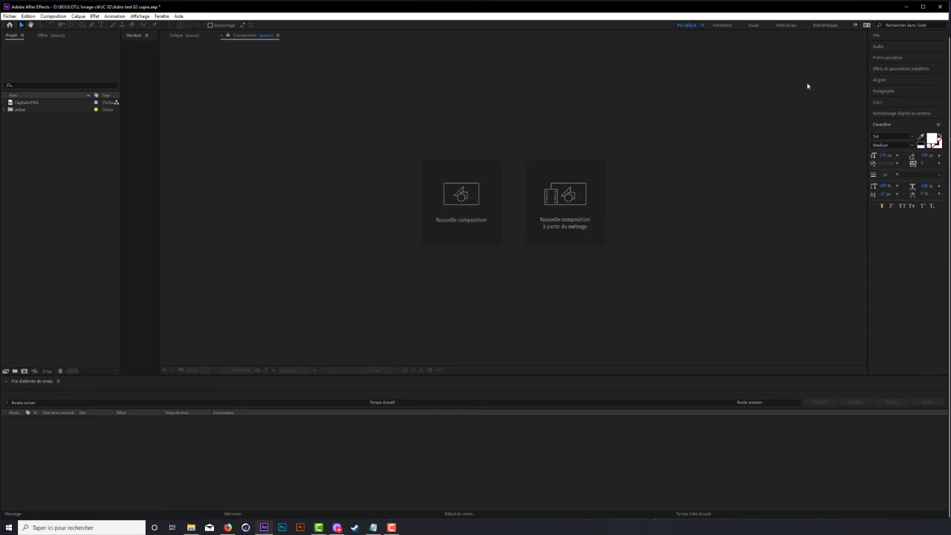
Step: Create a new composition, accepting the default settings
left_click(52, 16)
left_click(66, 25)
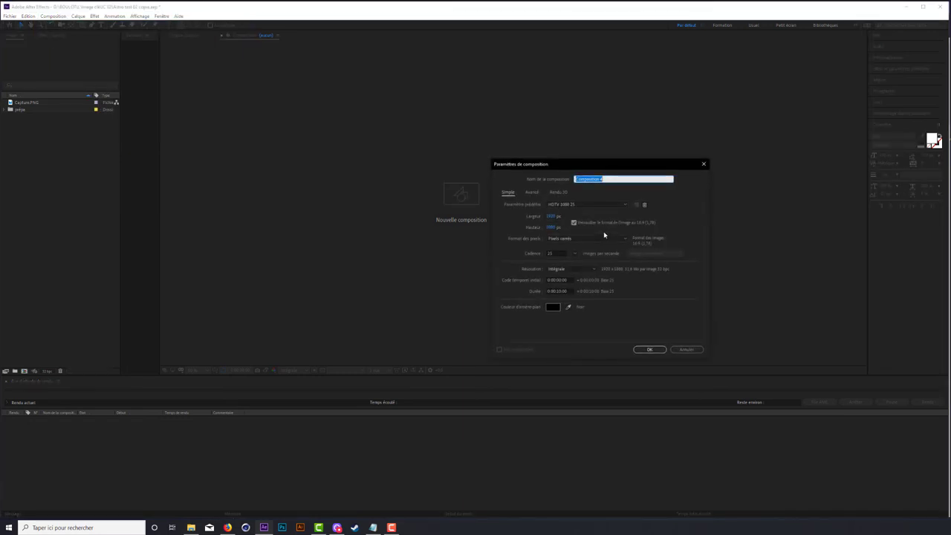
left_click(648, 349)
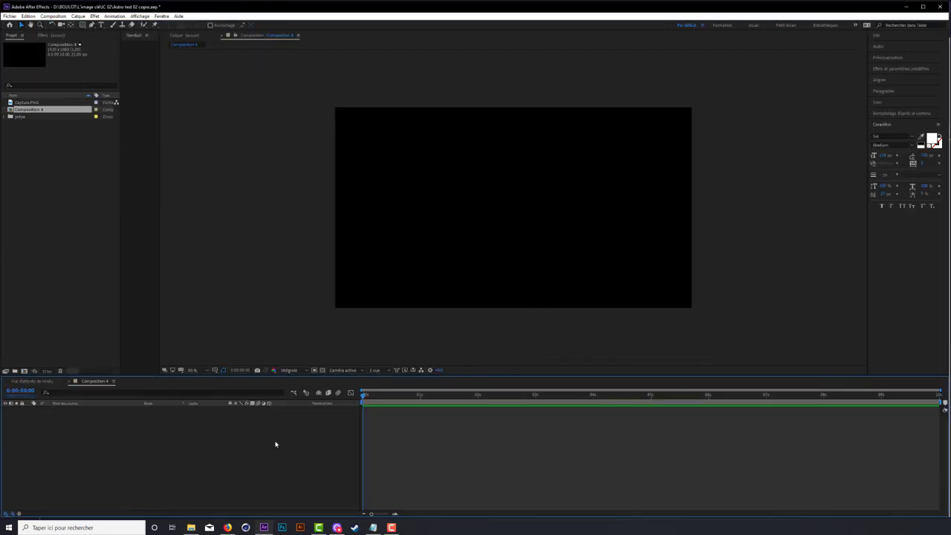
Step: Add a dark red 1920×1080 solid layer named SATRUNE to the timeline
right_click(184, 422)
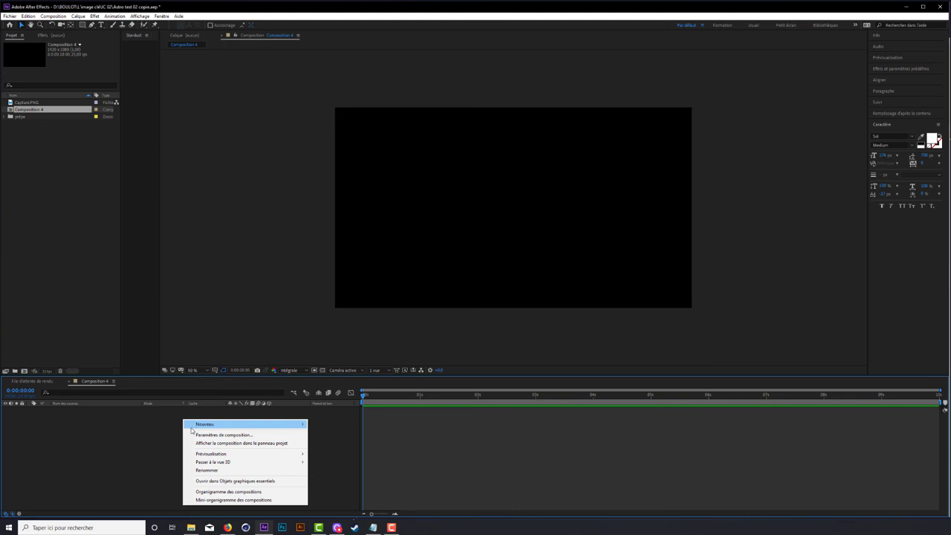
left_click(96, 436)
right_click(112, 433)
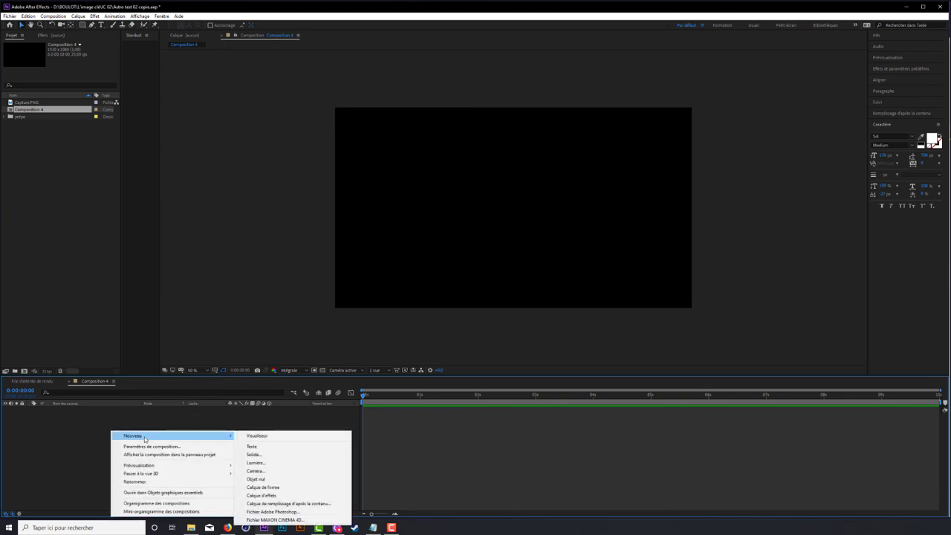
left_click(289, 455)
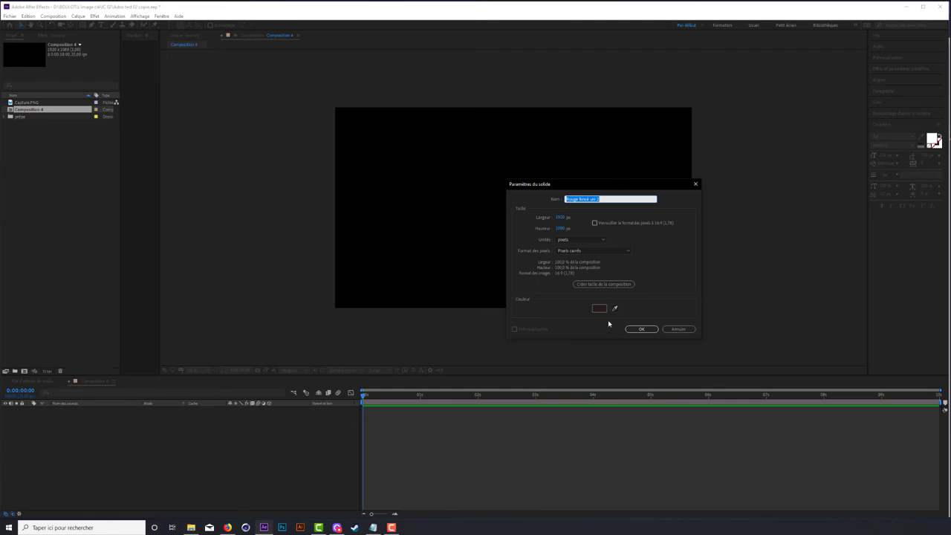
type("SATRU")
type("NE")
key("Return")
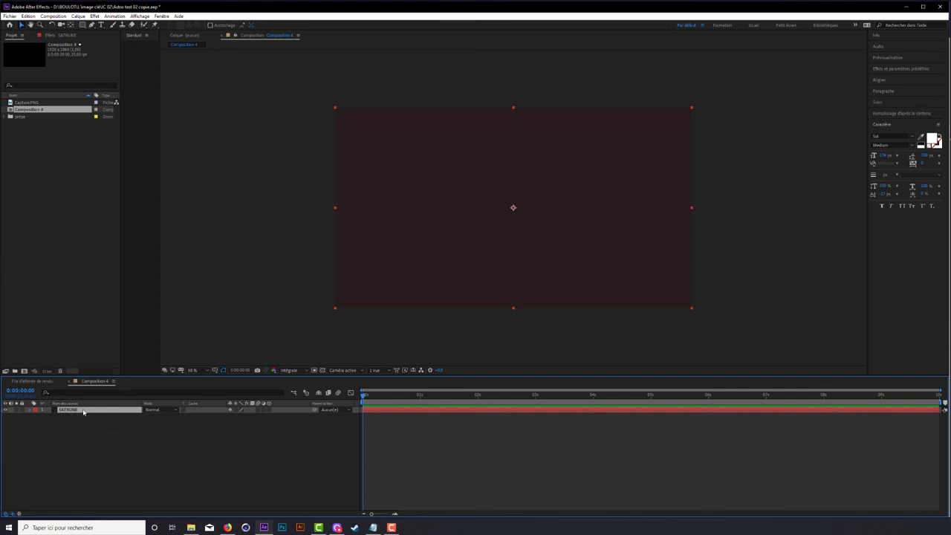
Step: Apply Video Copilot's Element 3D effect to SATRUNE and open its Scene Setup window
left_click(99, 17)
mouse_move(167, 289)
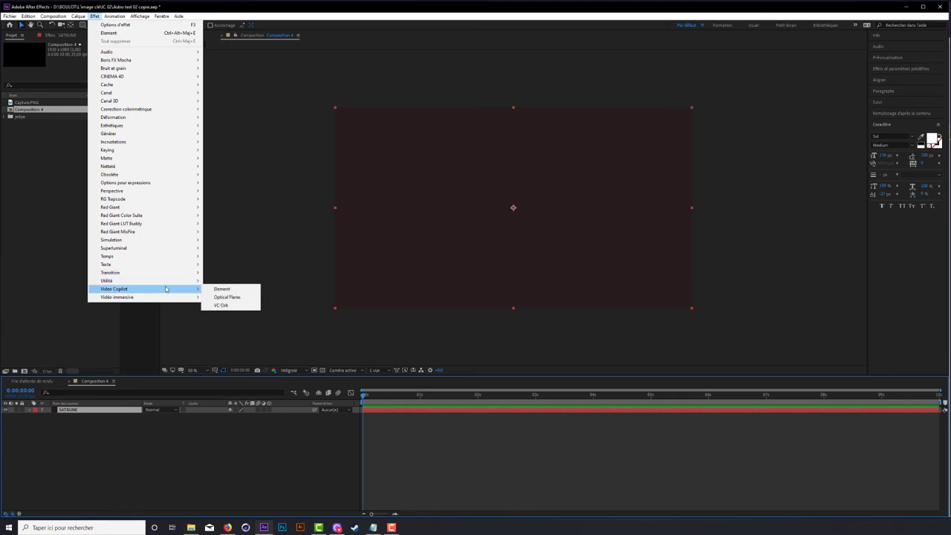
left_click(217, 289)
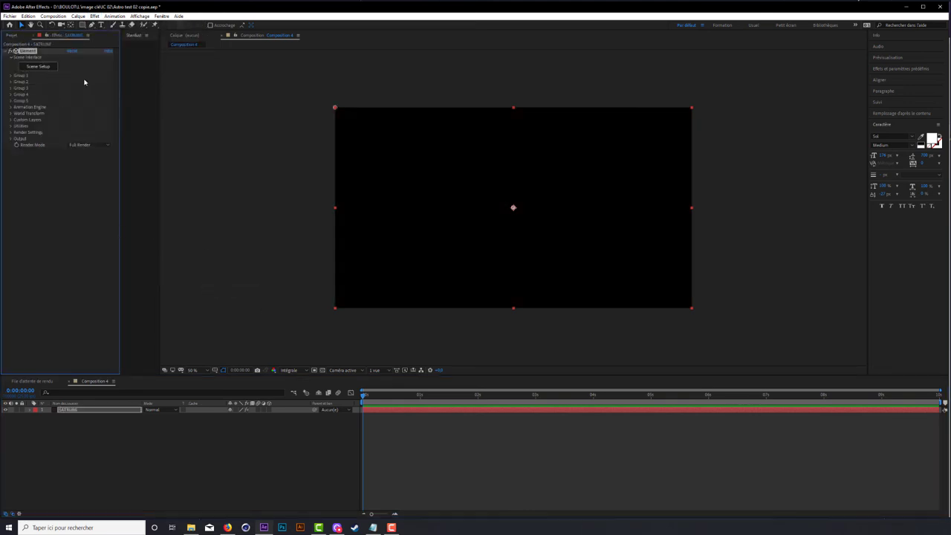
left_click(51, 67)
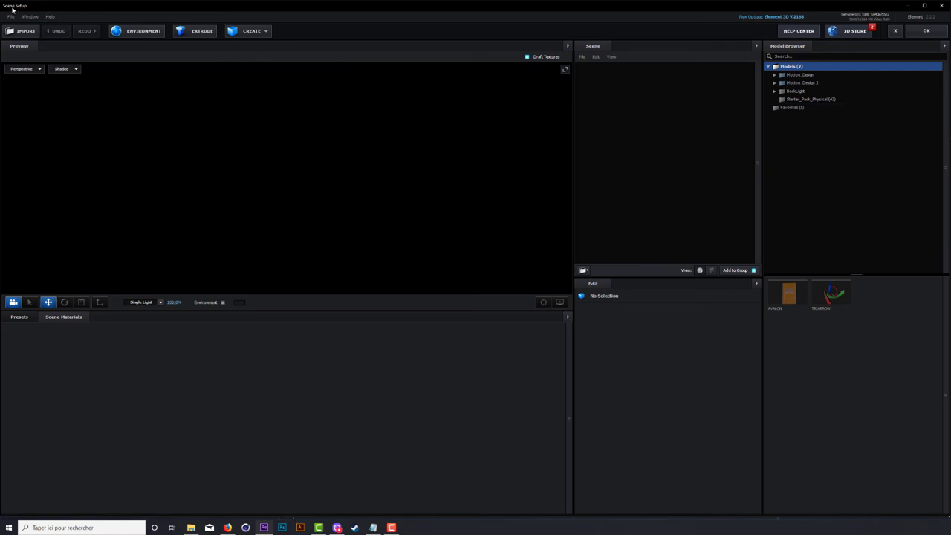
Step: Add a sphere and give it 40 segments, viewed as a wireframe
left_click(266, 31)
left_click(254, 49)
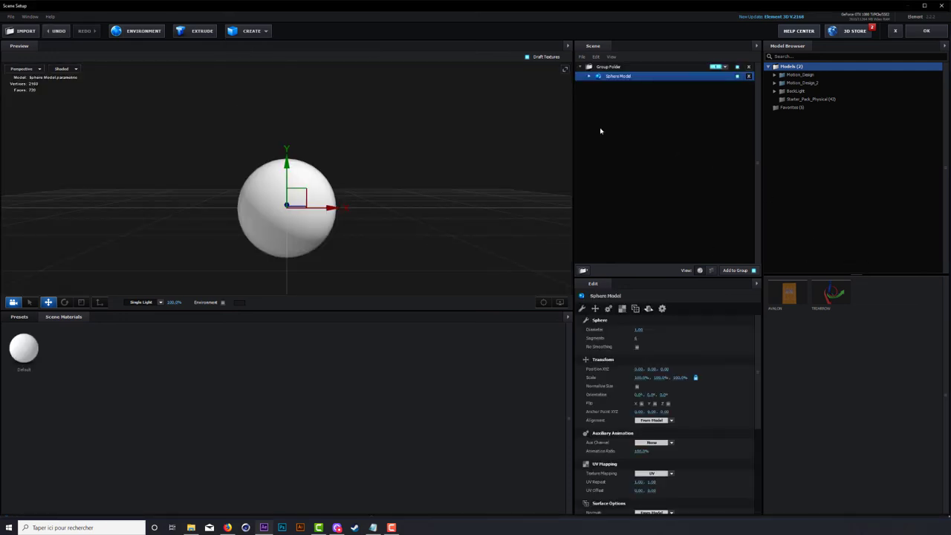
left_click_drag(520, 145, 444, 168)
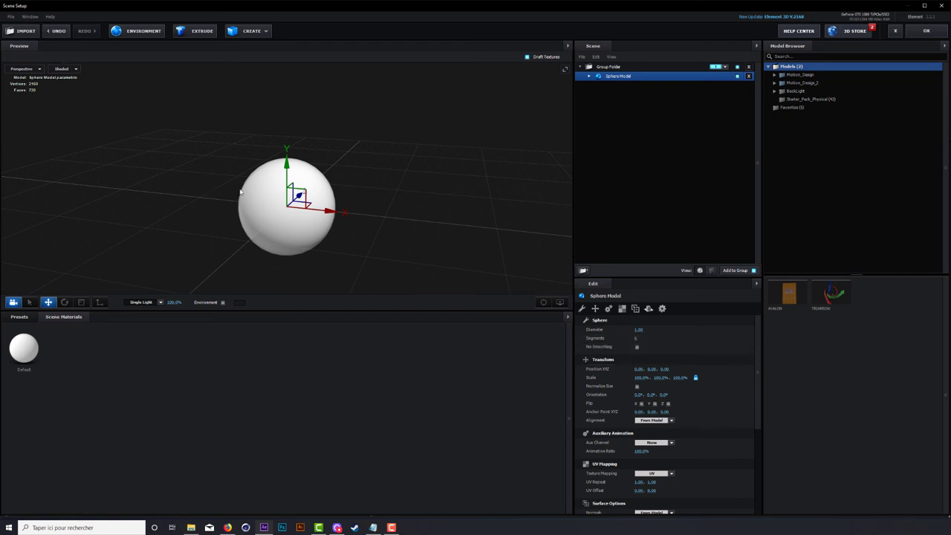
left_click(71, 69)
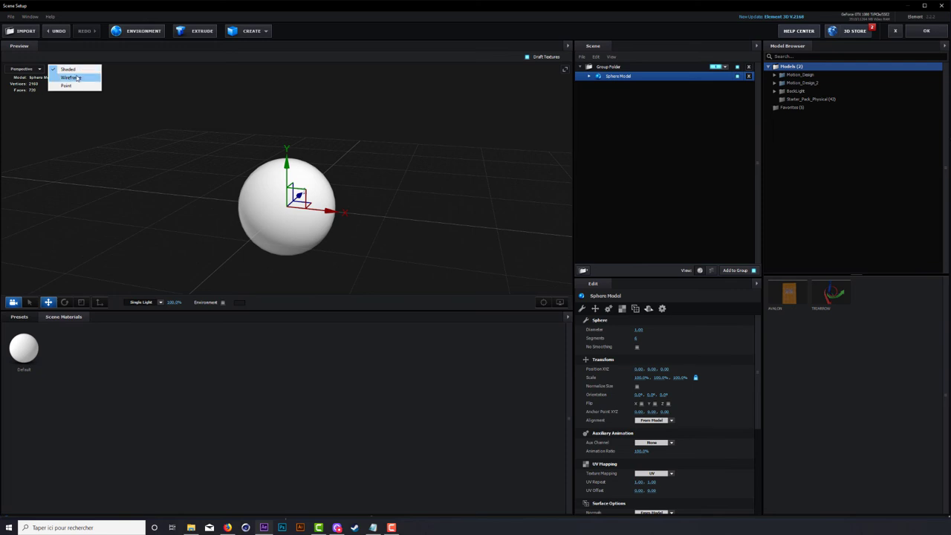
left_click(71, 77)
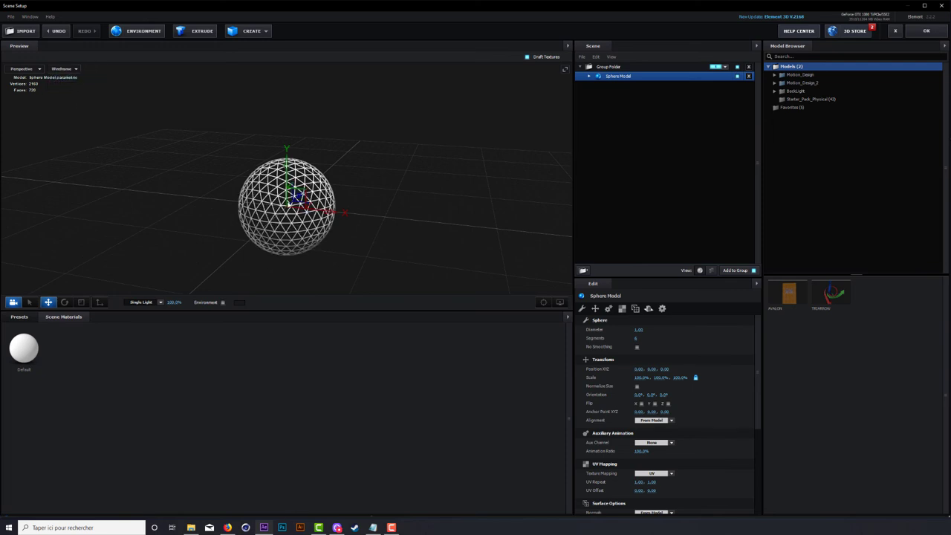
left_click_drag(637, 338, 693, 340)
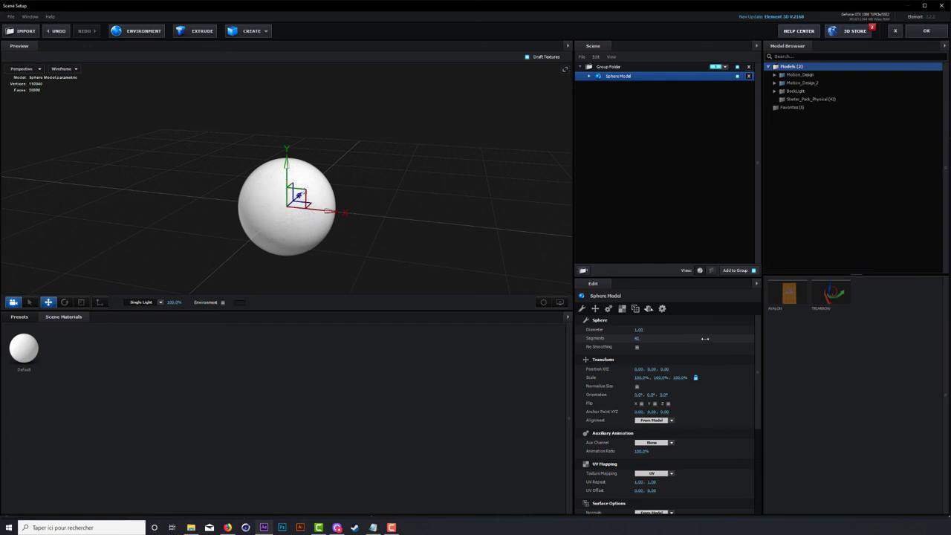
left_click(638, 338)
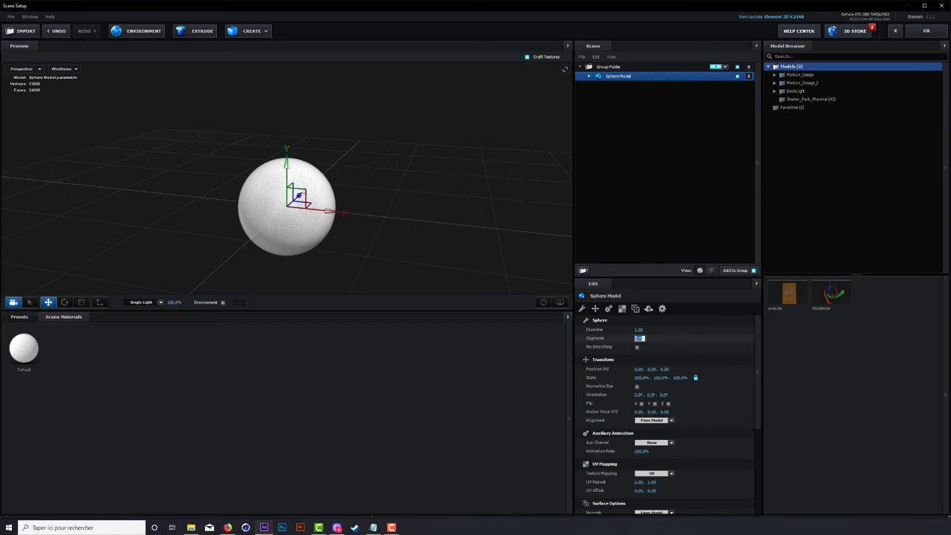
type("40")
key("Return")
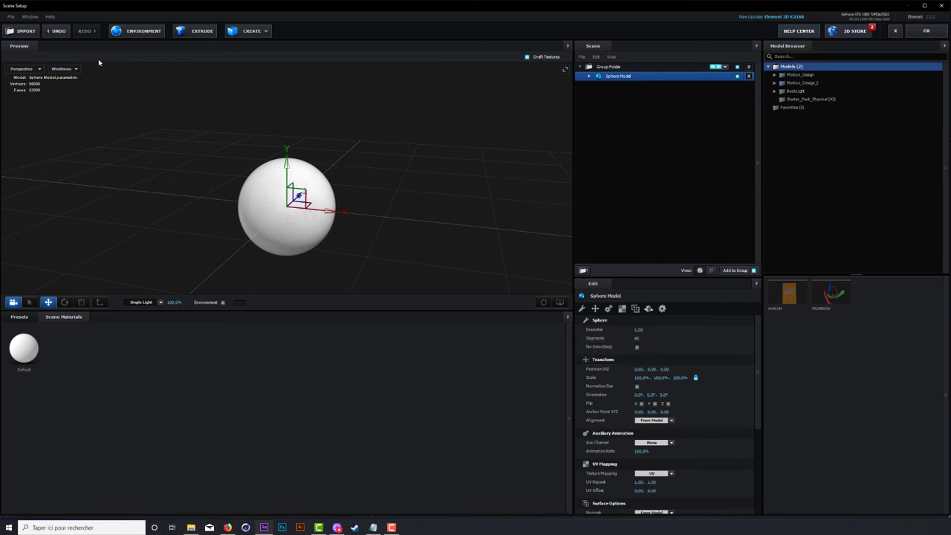
Step: Return to shaded display and set the sphere's diameter to 1.17
left_click(64, 68)
left_click(63, 79)
left_click(640, 329)
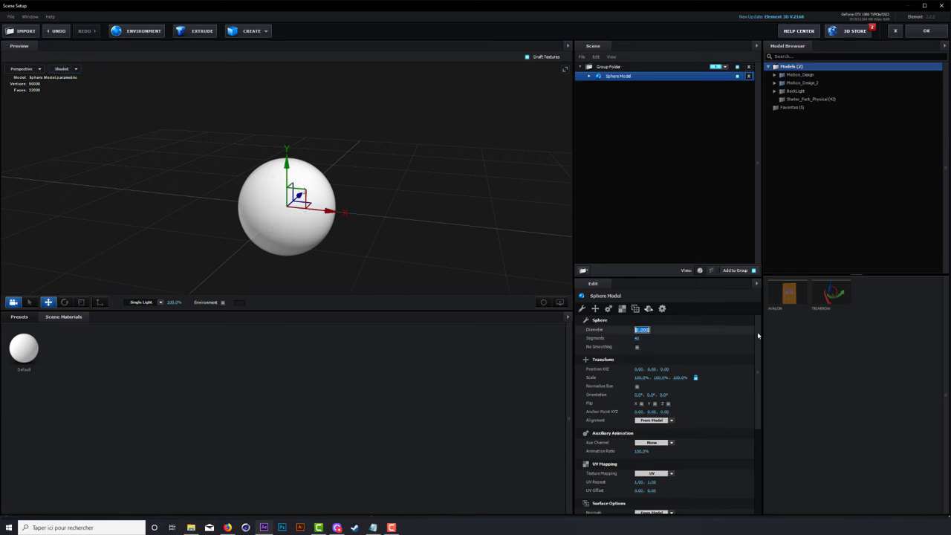
type("1.15")
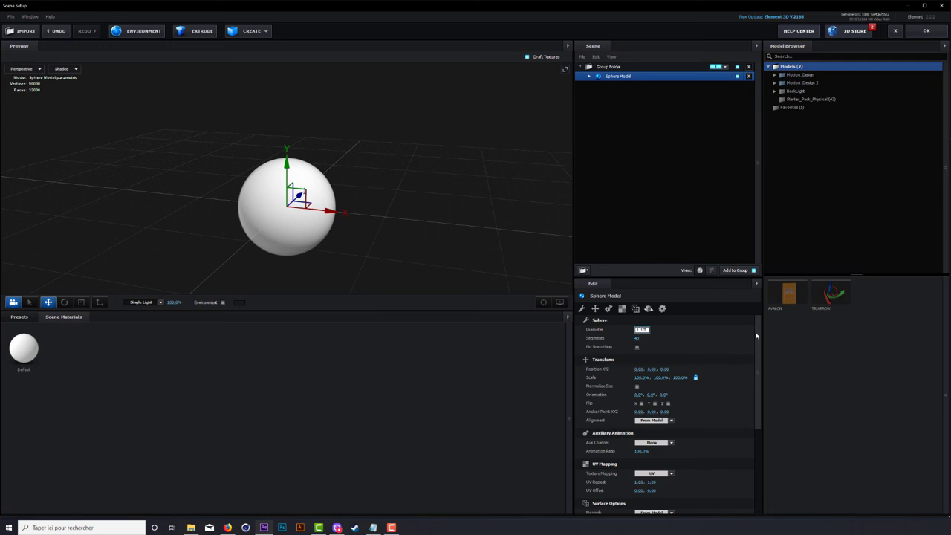
key("Return")
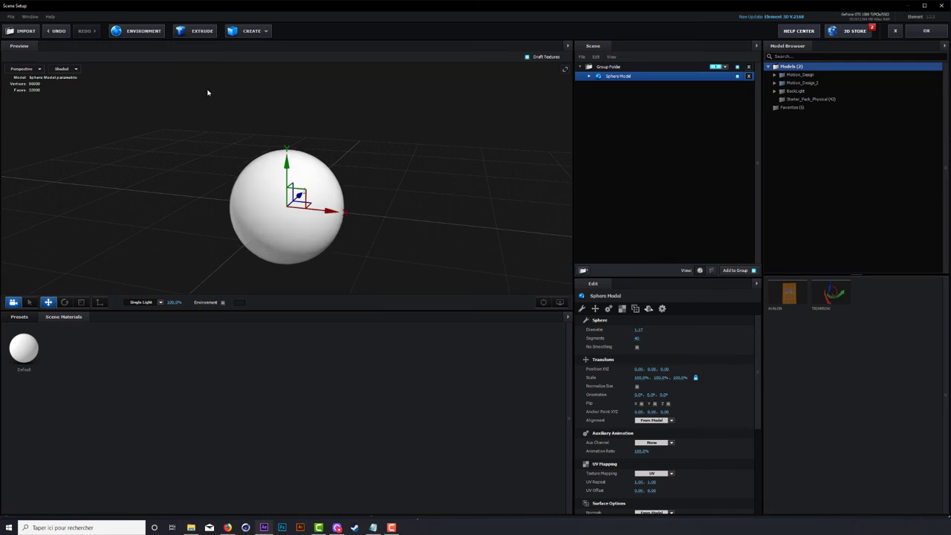
Step: Add a tube flattened to 0.01 height with a 1.37 radius
left_click(265, 31)
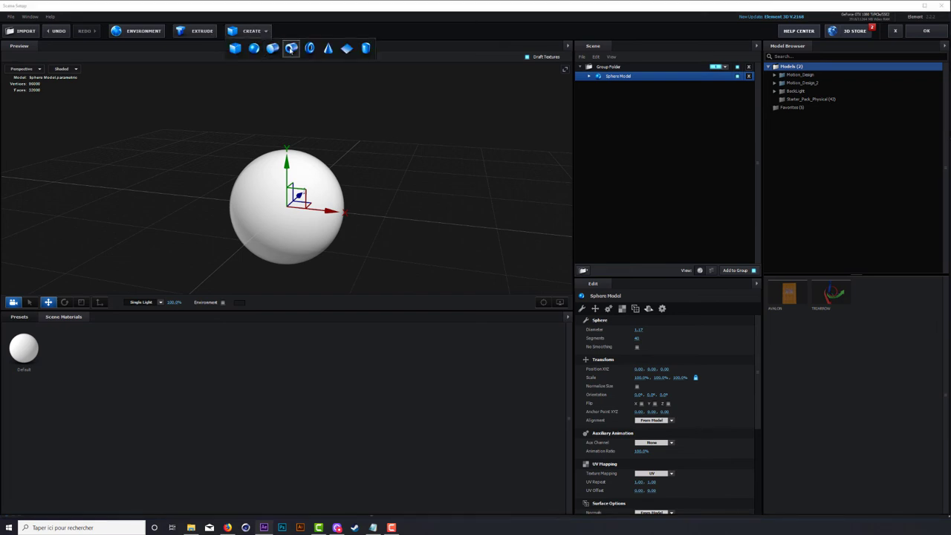
left_click(290, 49)
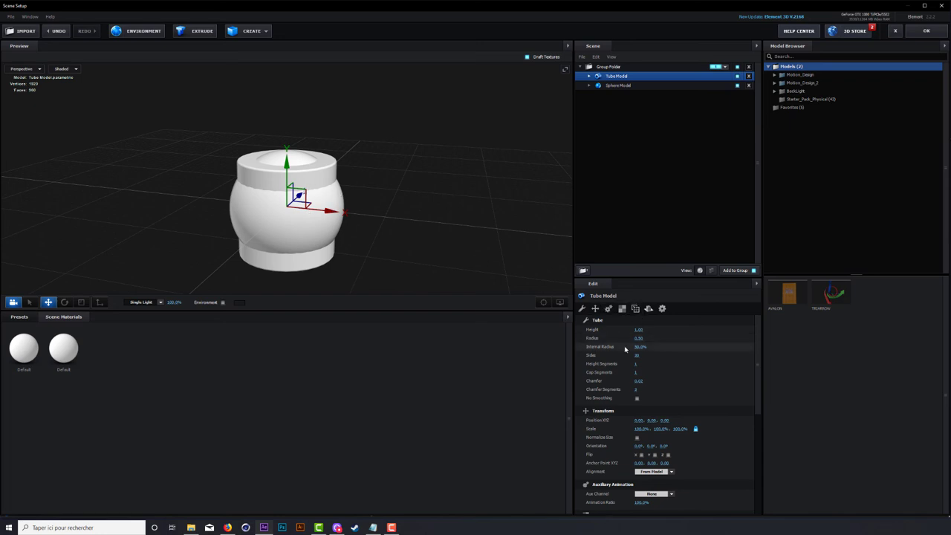
mouse_move(638, 329)
left_mouse_down()
mouse_move(603, 335)
mouse_move(674, 338)
left_mouse_up()
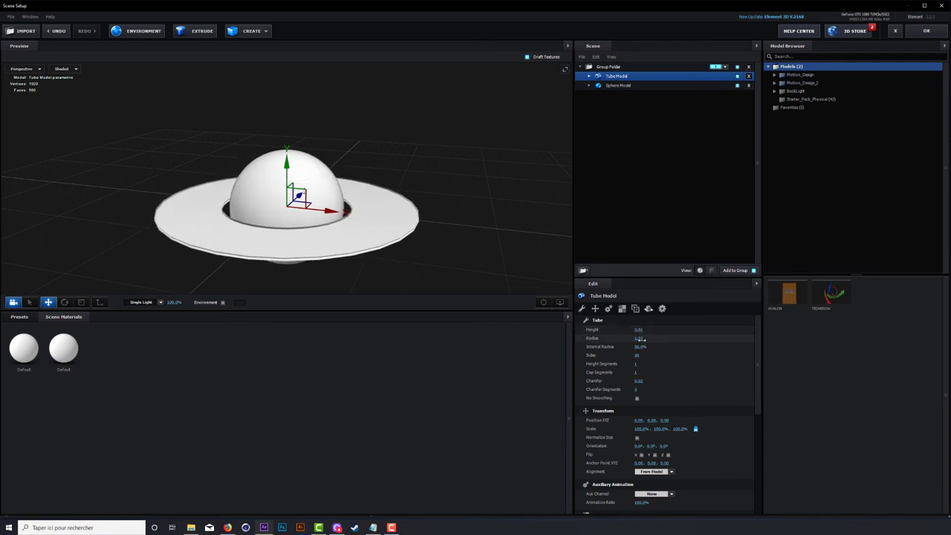
left_click(641, 338)
key("Return")
Step: Set the ring's internal radius to 82% and its sides to 170
left_click_drag(640, 348, 654, 347)
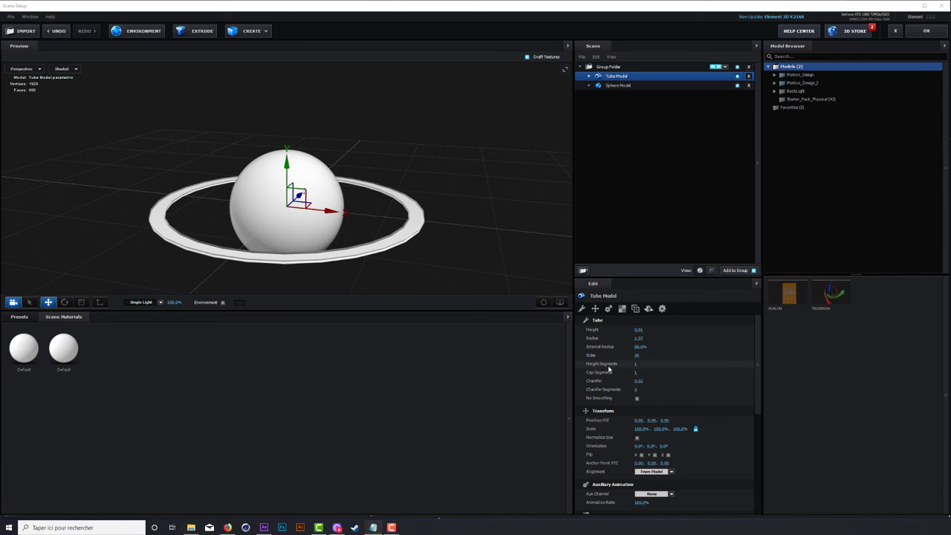
left_click(641, 347)
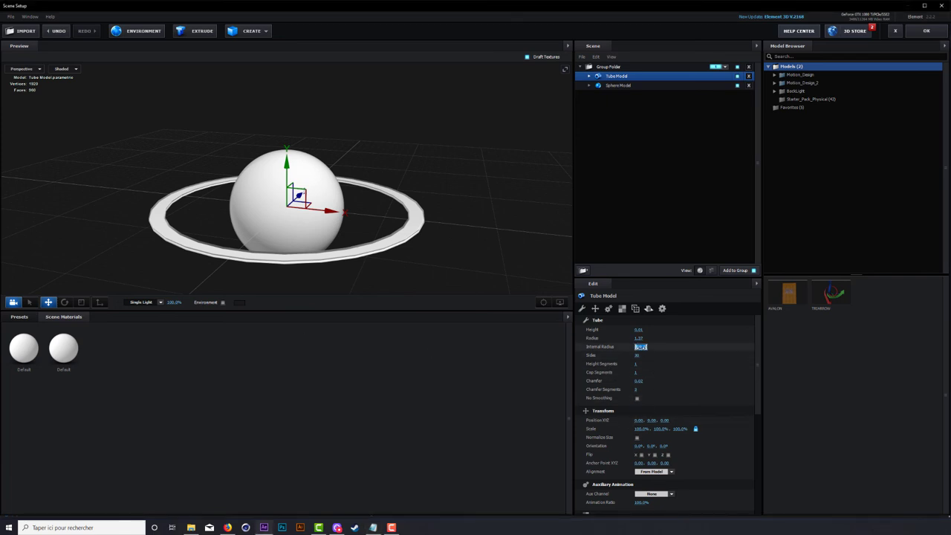
type("82")
key("Return")
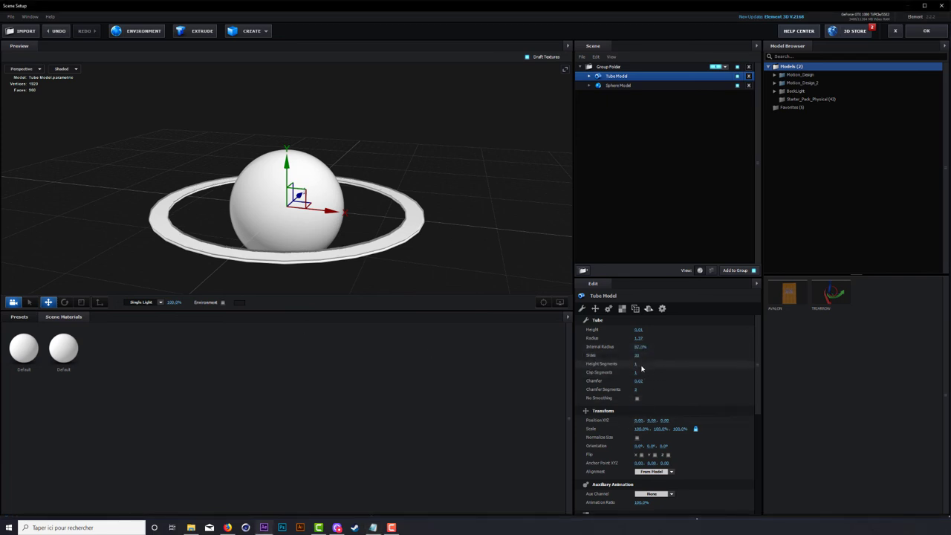
mouse_move(637, 356)
left_mouse_down()
mouse_move(655, 357)
mouse_move(591, 357)
mouse_move(742, 355)
left_mouse_up()
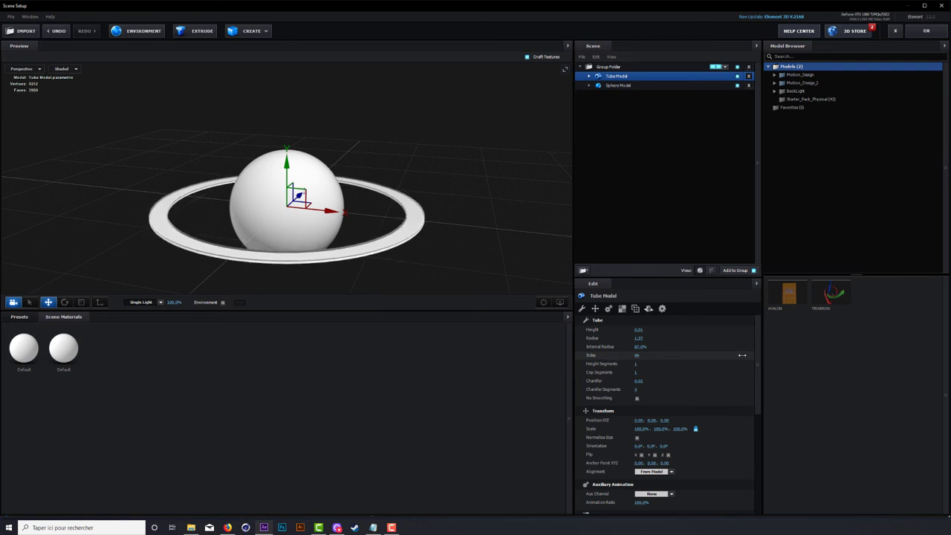
left_click(638, 355)
type("170")
key("Return")
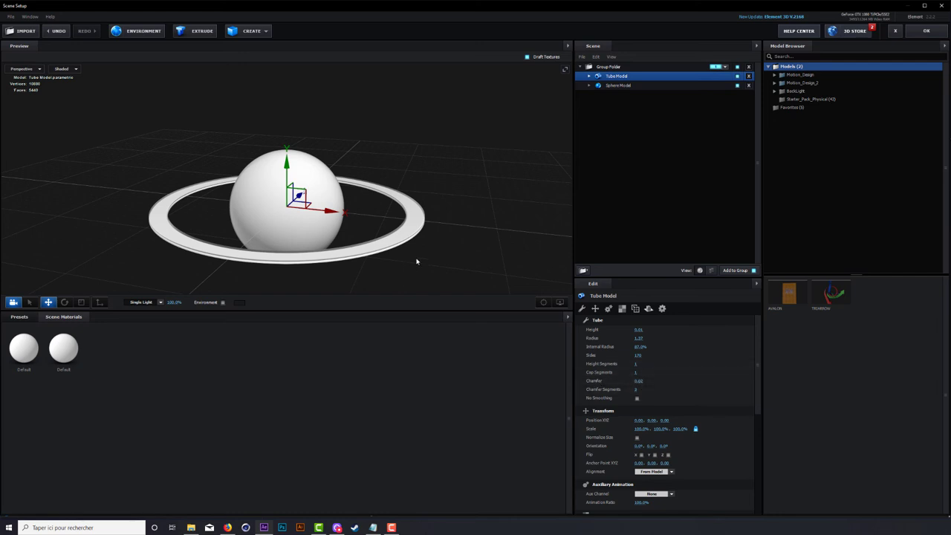
Step: Enlarge the 3D preview and reduce the ring's chamfer to 0.01
scroll(417, 263, "up", 2)
scroll(446, 248, "up", 2)
scroll(421, 219, "up", 3)
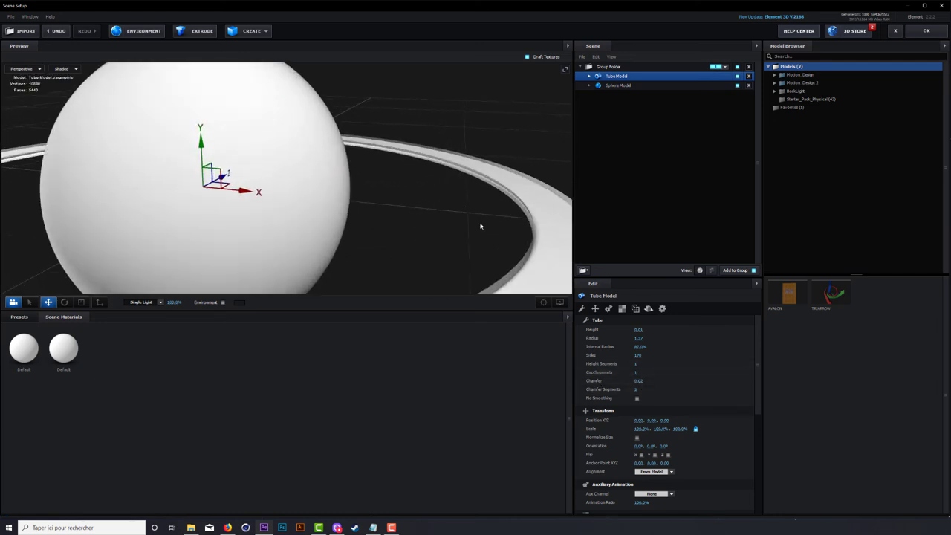
scroll(480, 223, "up", 2)
scroll(480, 215, "up", 2)
scroll(468, 237, "up", 1)
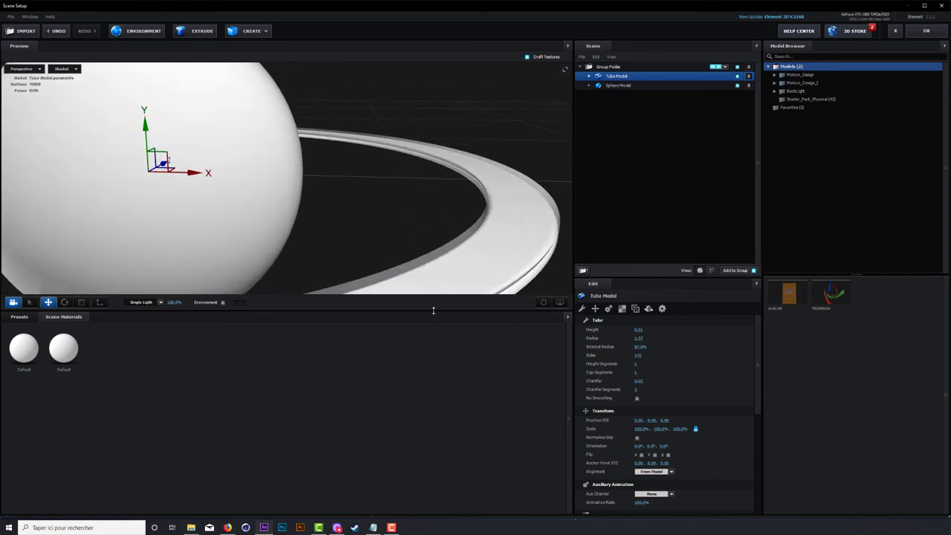
left_click_drag(433, 310, 434, 355)
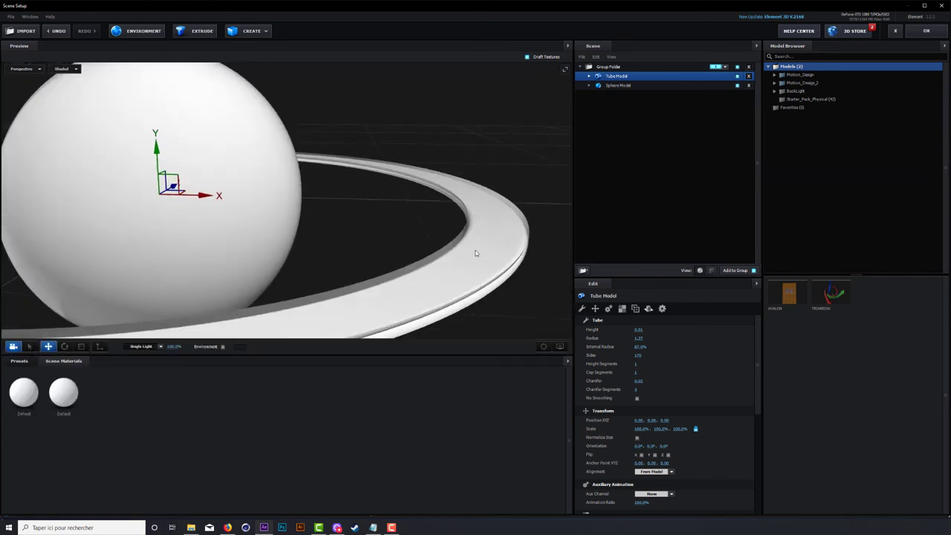
left_click_drag(476, 253, 486, 256)
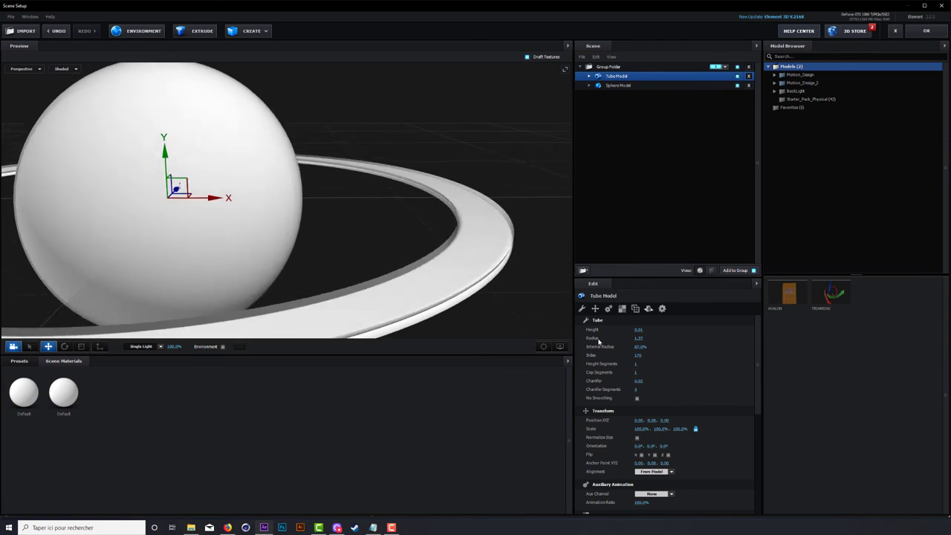
left_click_drag(624, 381, 614, 382)
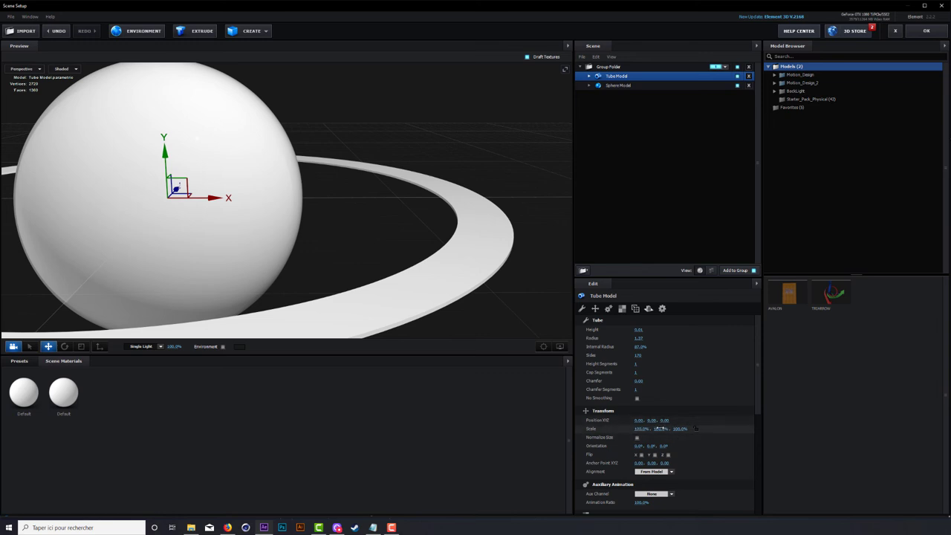
Step: Set the ring's Scale Y to 0.1% so it becomes a flat band
left_click(660, 429)
type("0.1")
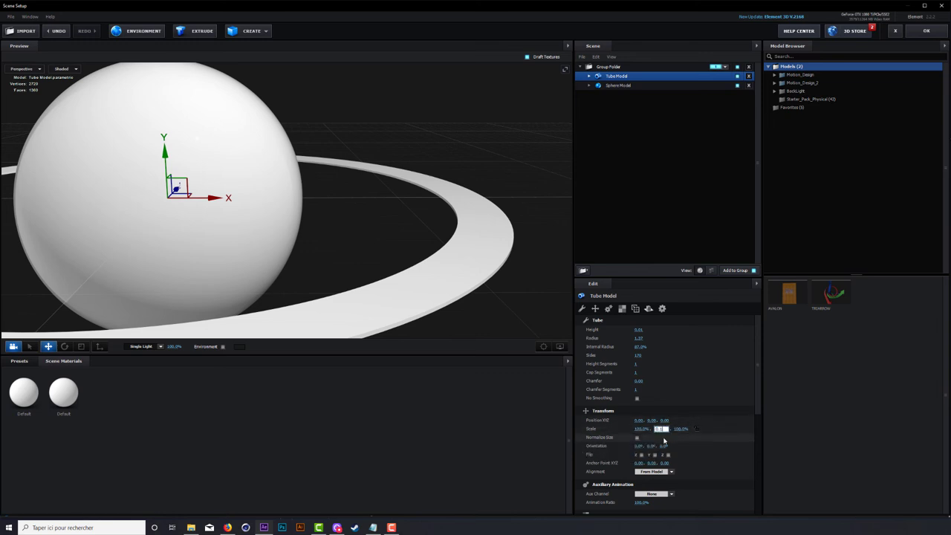
key("Return")
mouse_move(445, 234)
left_mouse_down()
mouse_move(483, 216)
mouse_move(466, 218)
left_mouse_up()
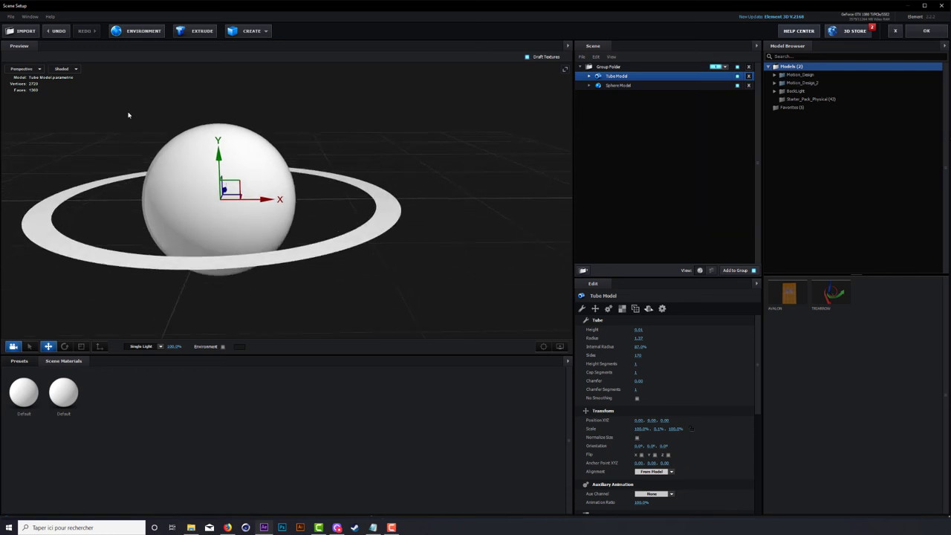
Step: Add a second tube with 0.01 height and a 1.17 radius
left_click(265, 31)
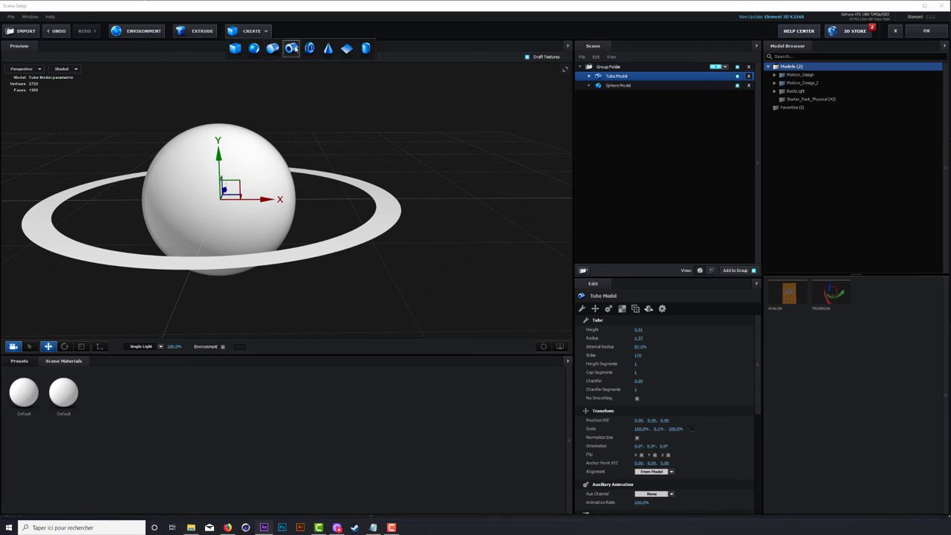
left_click(295, 48)
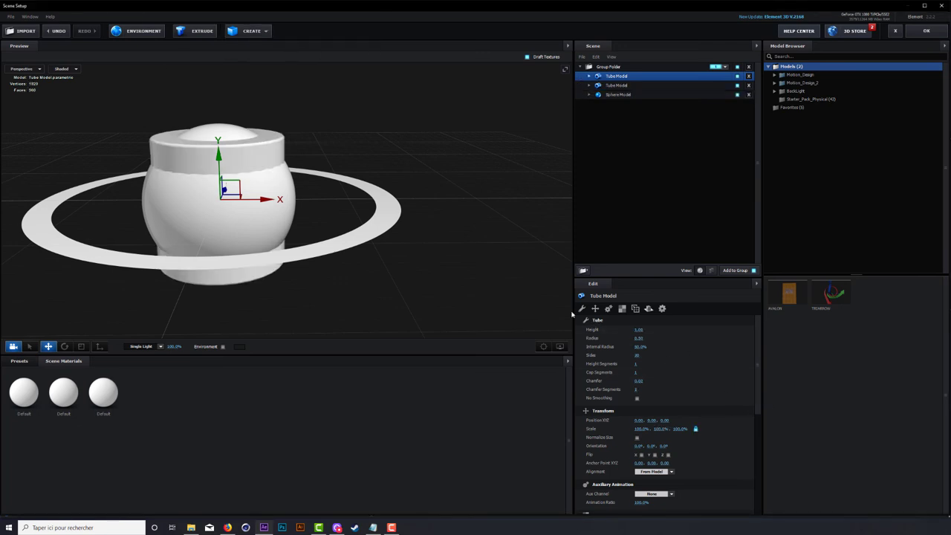
left_click_drag(639, 329, 537, 332)
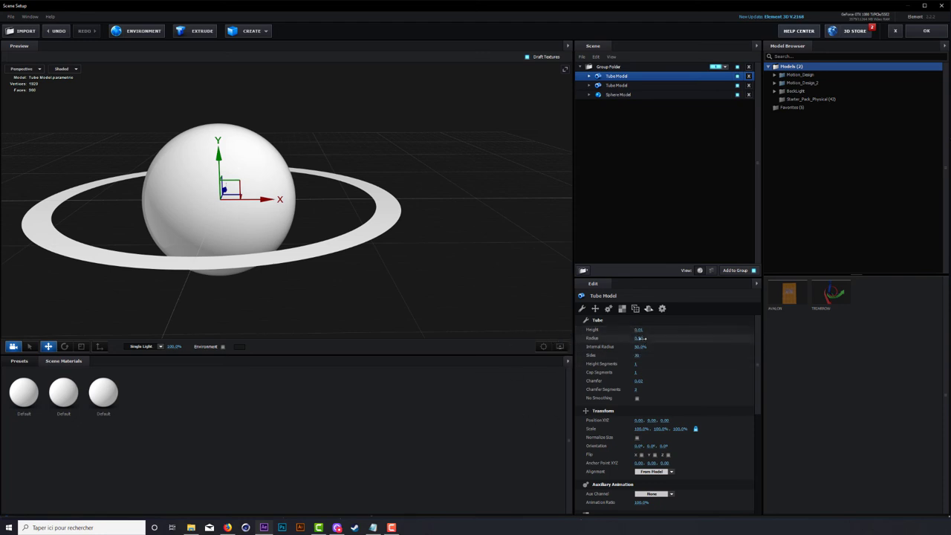
left_click_drag(643, 339, 663, 336)
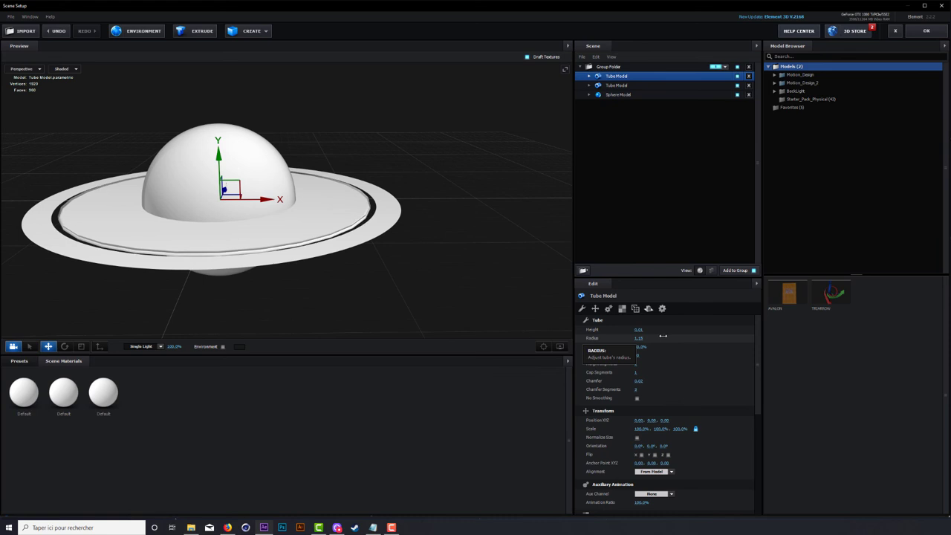
left_click(639, 338)
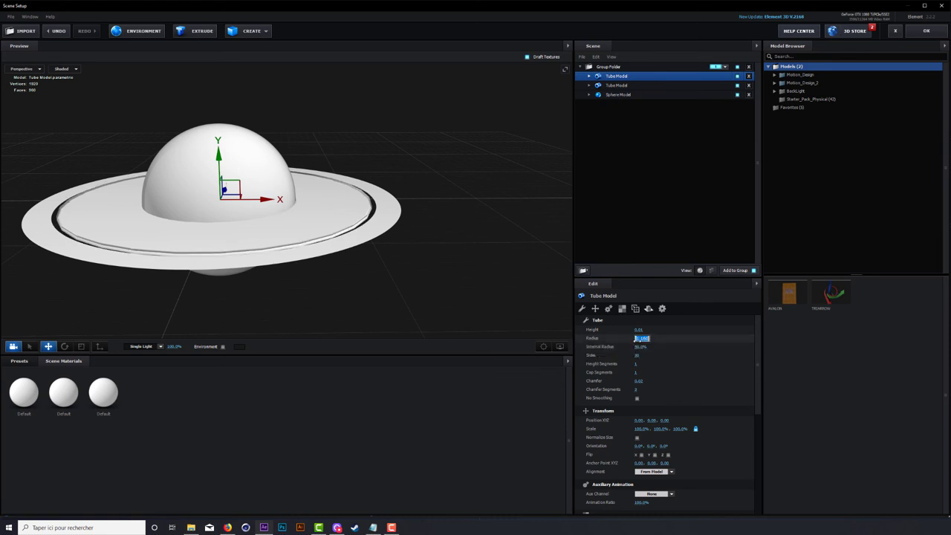
type("1.12")
key("Return")
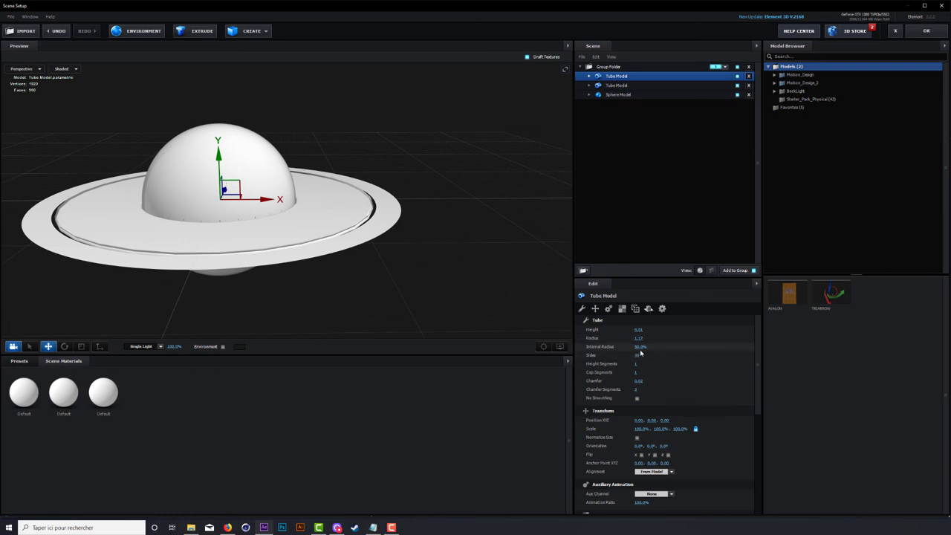
Step: Give the new ring a 75% internal radius and 170 sides
left_click(640, 347)
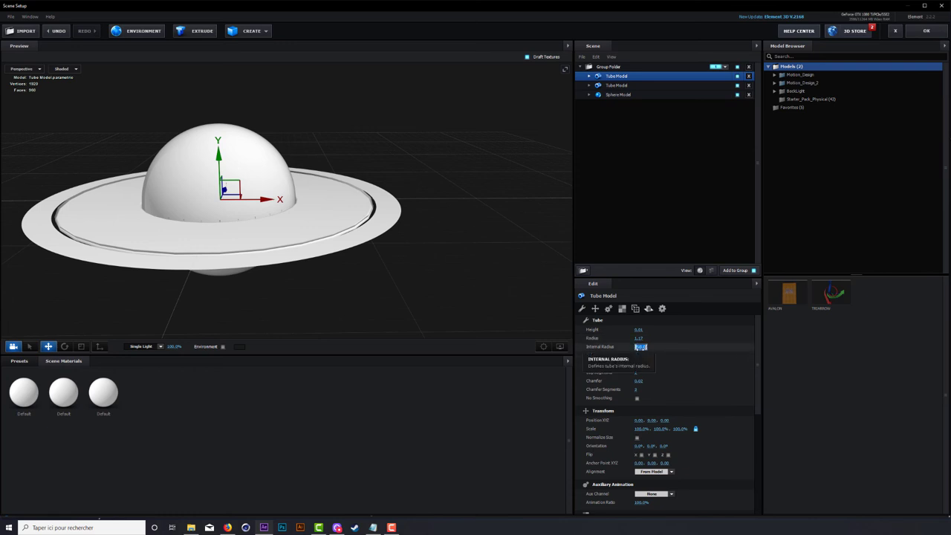
type("0.")
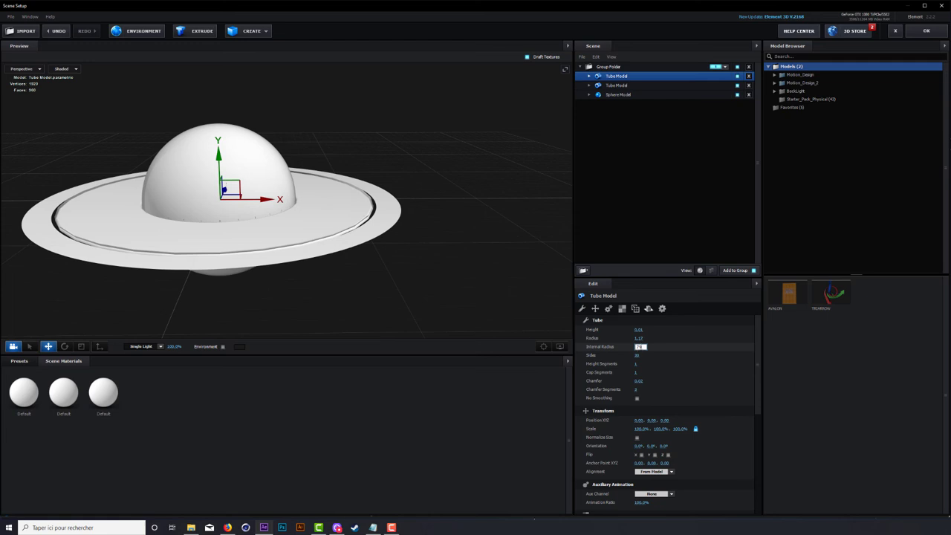
key("Return")
left_click(637, 355)
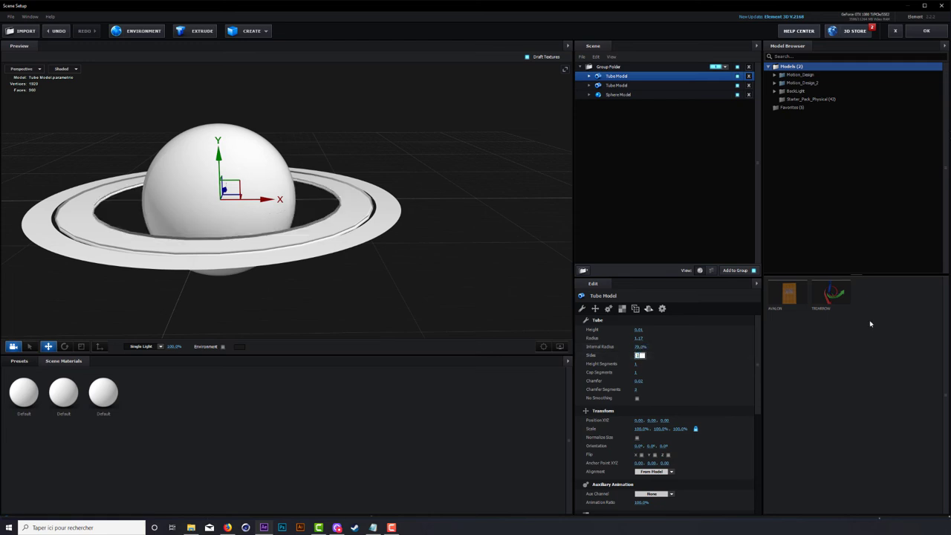
type("170")
key("Return")
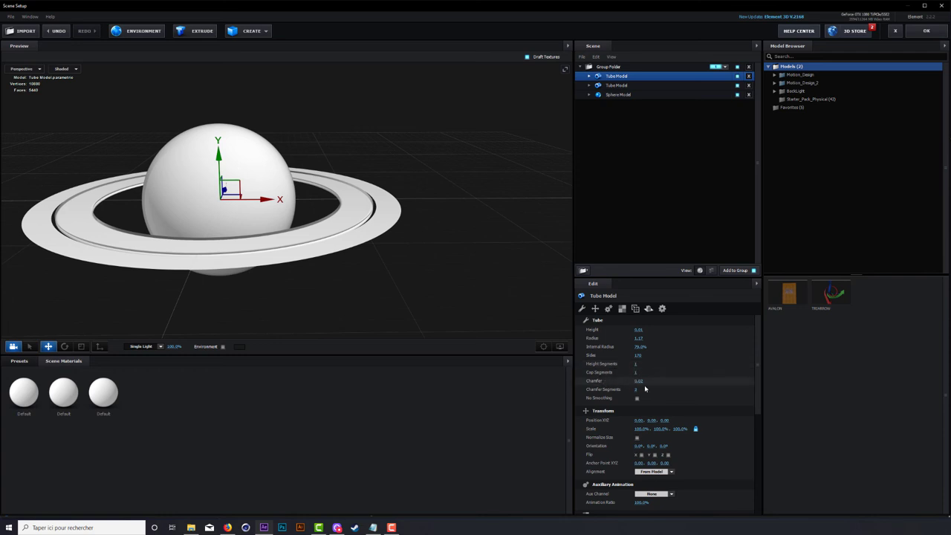
Step: Set chamfer 0 with 1 segment, unlock scale, and set Scale Y to 0.1%
left_click_drag(639, 381, 560, 384)
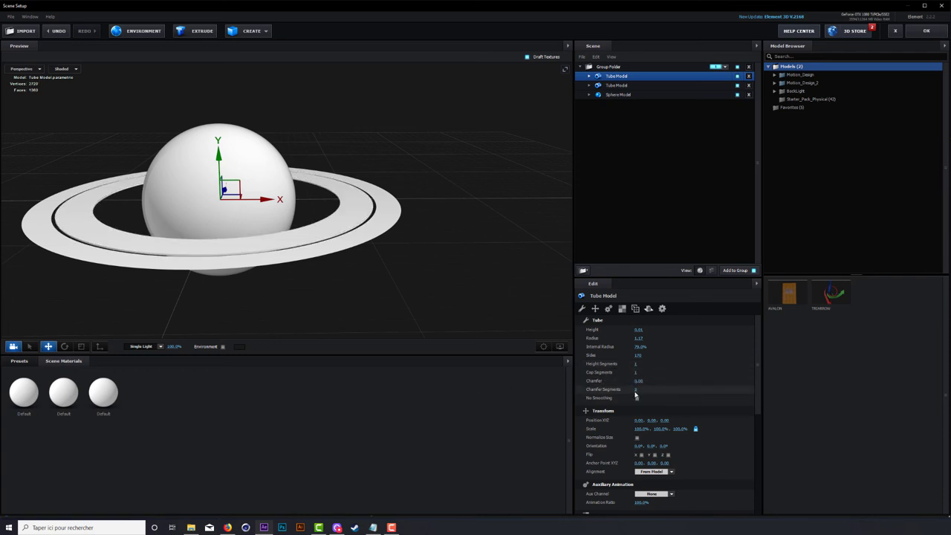
left_click_drag(637, 389, 461, 393)
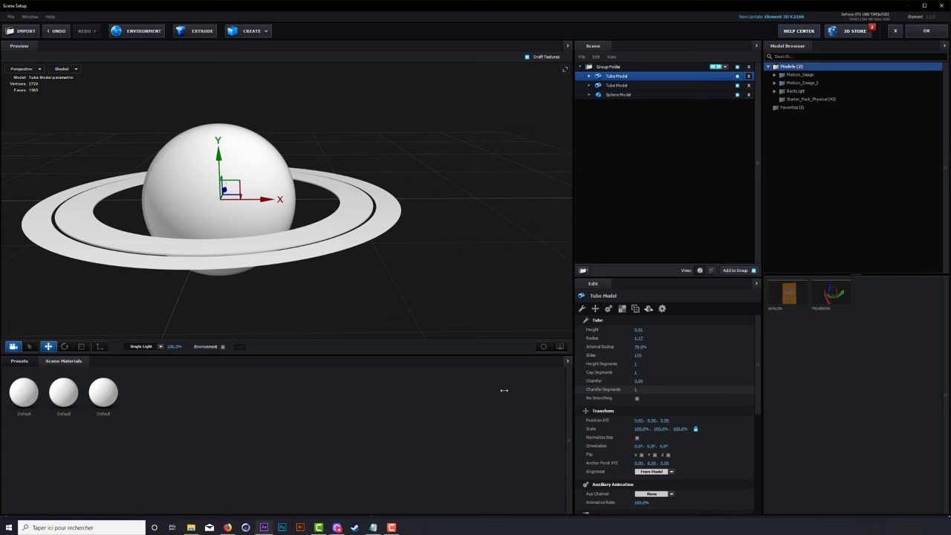
left_click(696, 429)
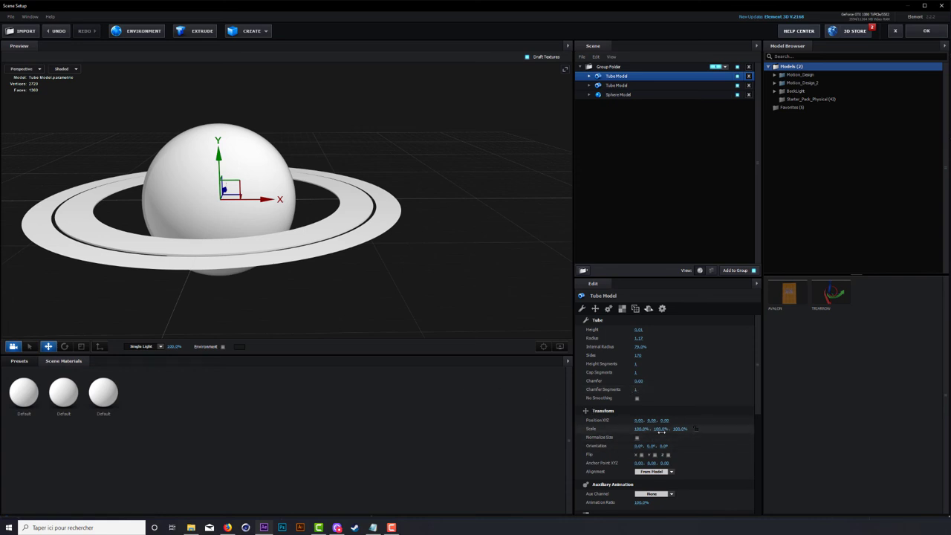
left_click(660, 429)
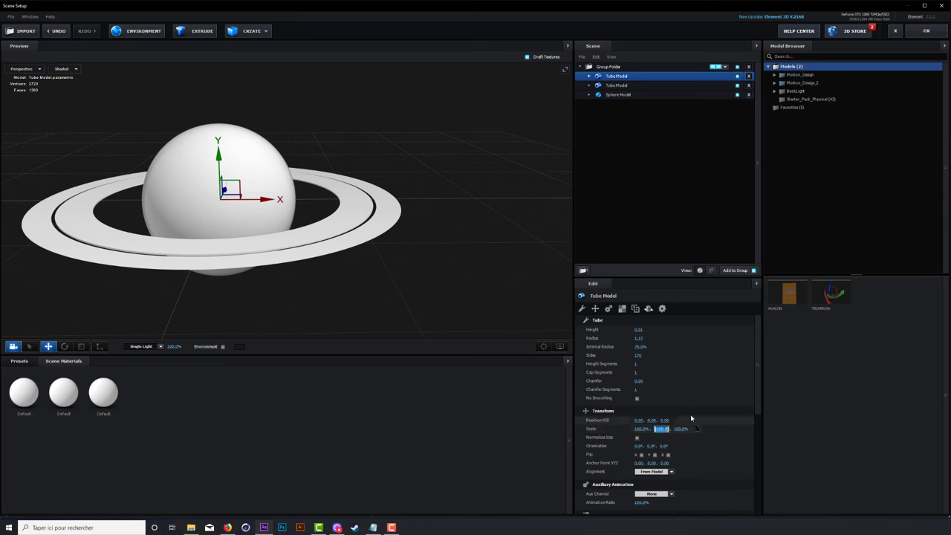
type("0.1")
key("Return")
mouse_move(320, 187)
left_mouse_down()
mouse_move(338, 163)
mouse_move(909, 48)
left_mouse_up()
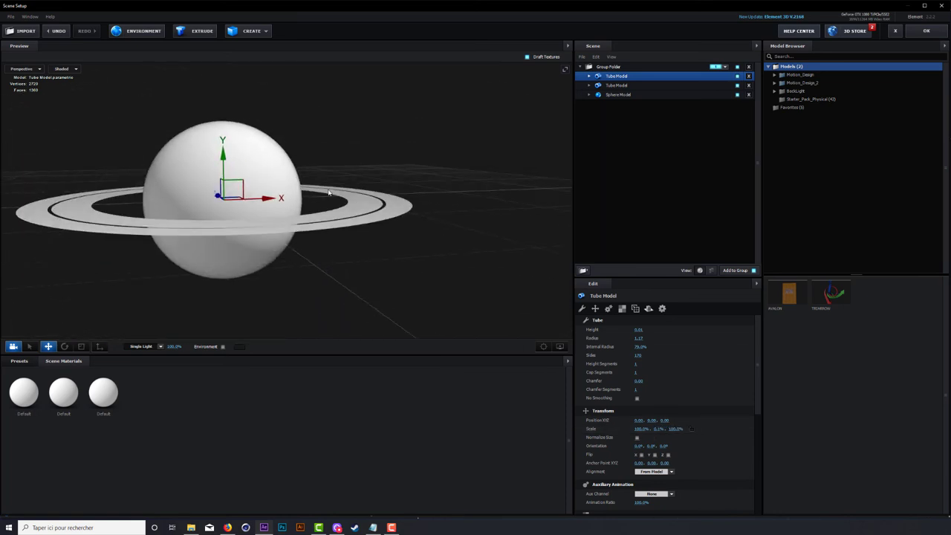
Step: Accept the Element 3D scene and return to the composition with SATRUNE deselected
left_click(927, 30)
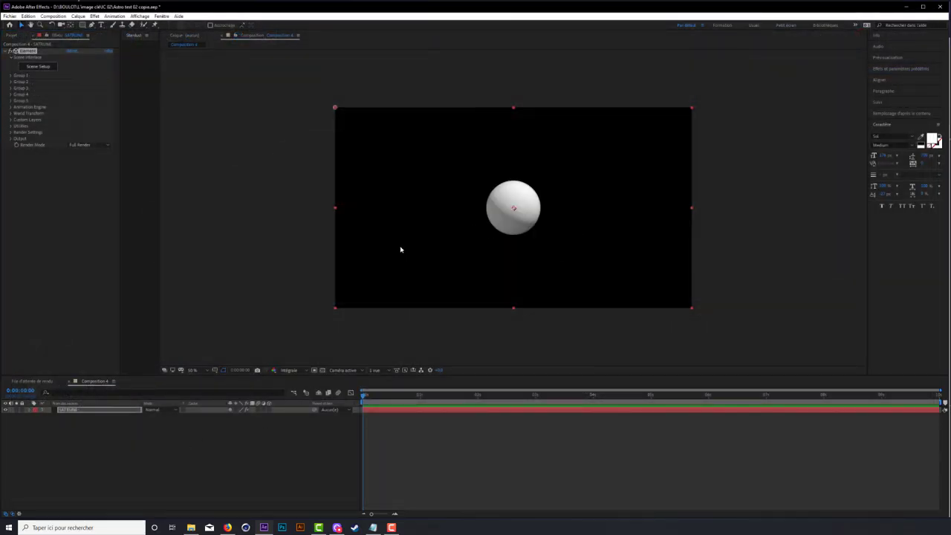
left_click(475, 282)
right_click(163, 437)
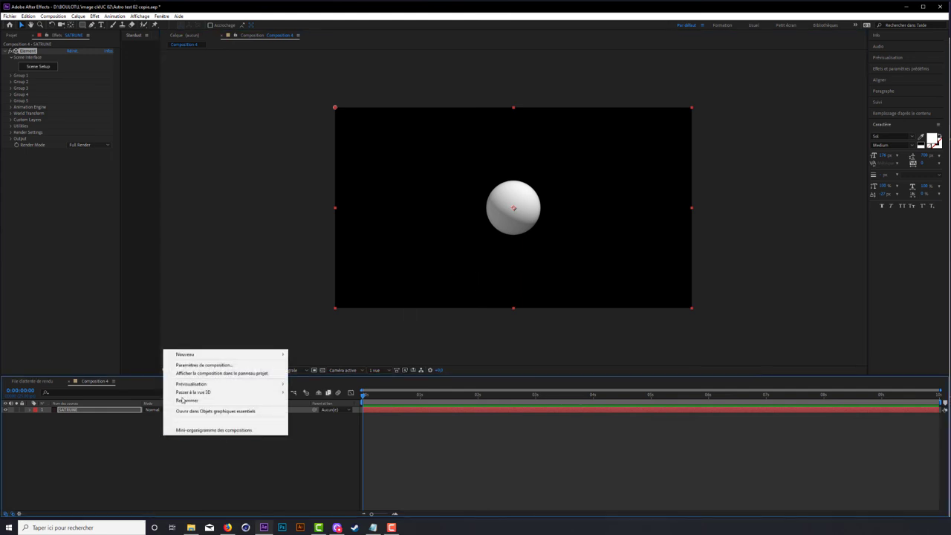
mouse_move(200, 355)
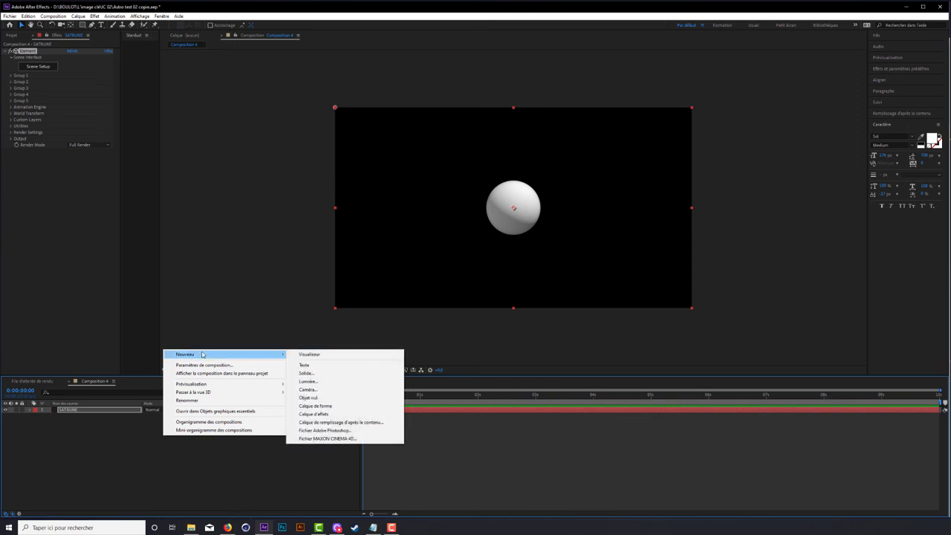
left_click(188, 441)
left_click(145, 455)
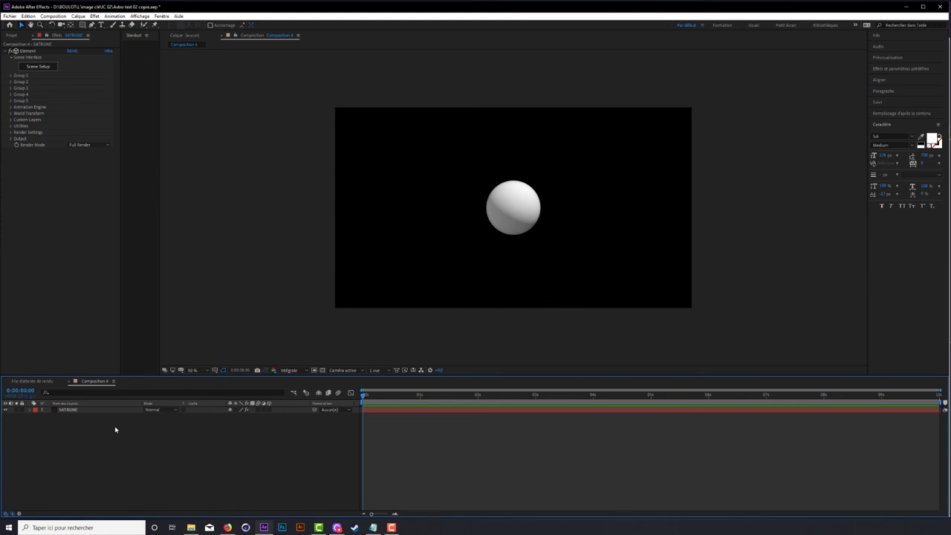
Step: Add a new camera layer, Caméra 1, using the 24 mm preset
right_click(116, 429)
mouse_move(160, 436)
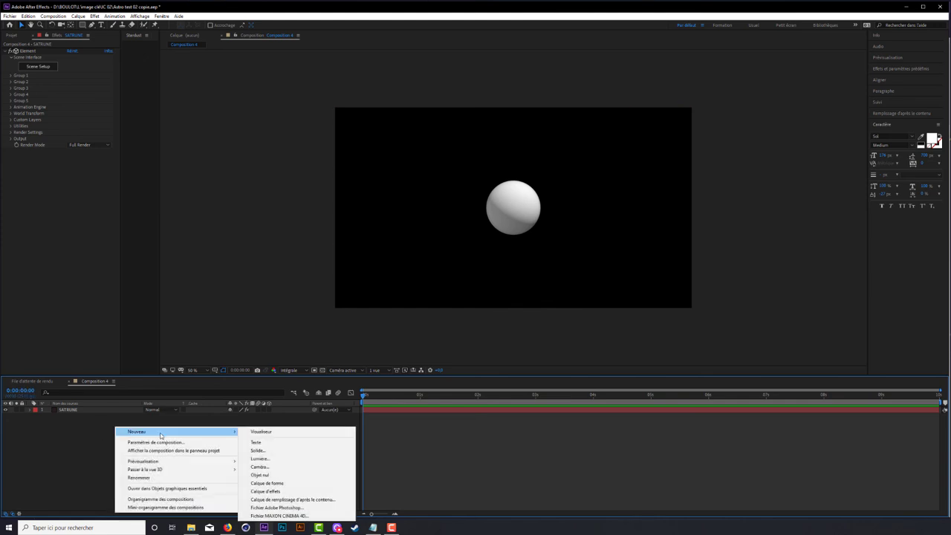
left_click(283, 467)
left_click(199, 188)
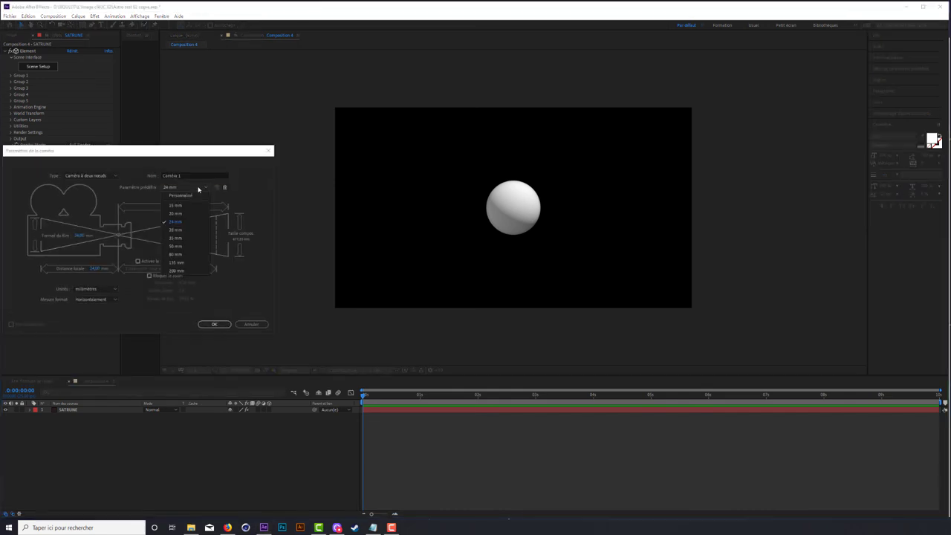
left_click(187, 222)
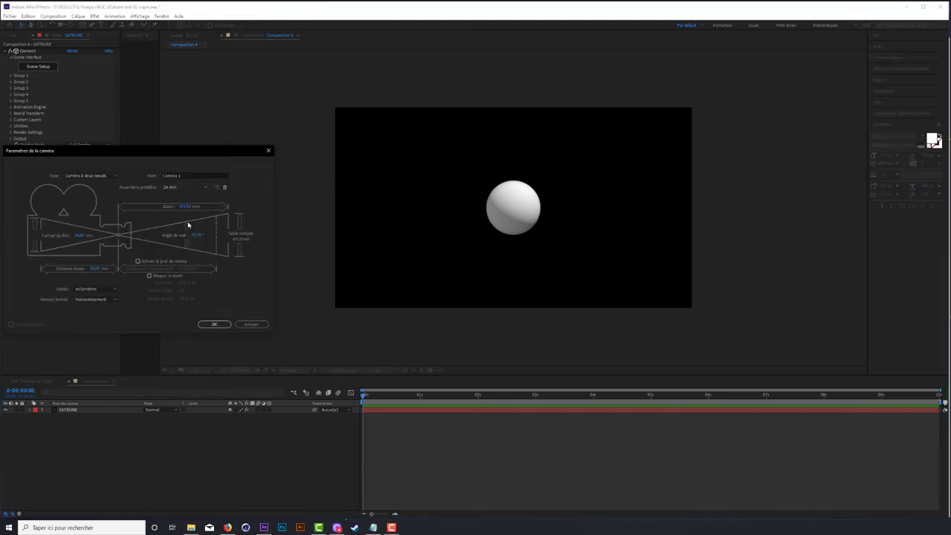
left_click(217, 324)
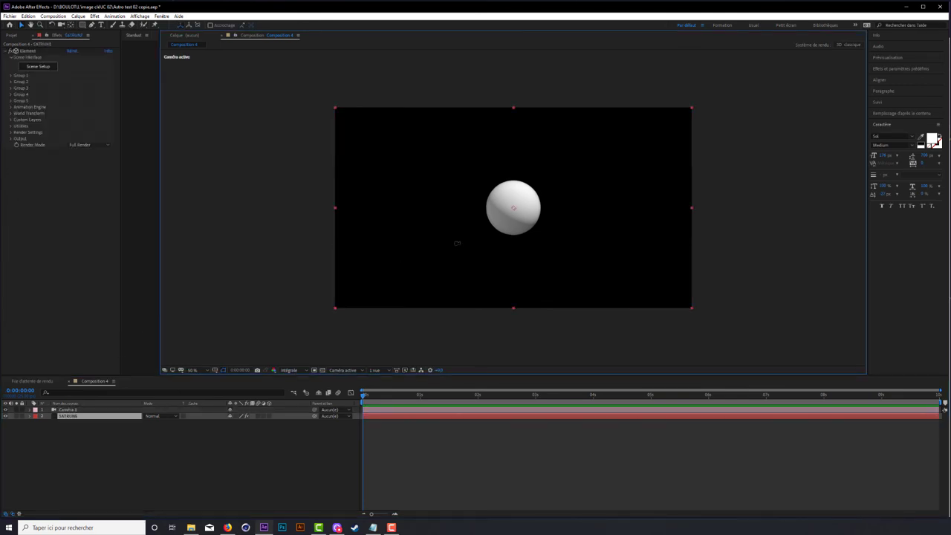
key("c")
key("c")
mouse_move(495, 229)
left_mouse_down()
mouse_move(504, 241)
mouse_move(493, 256)
mouse_move(474, 218)
mouse_move(504, 246)
left_mouse_up()
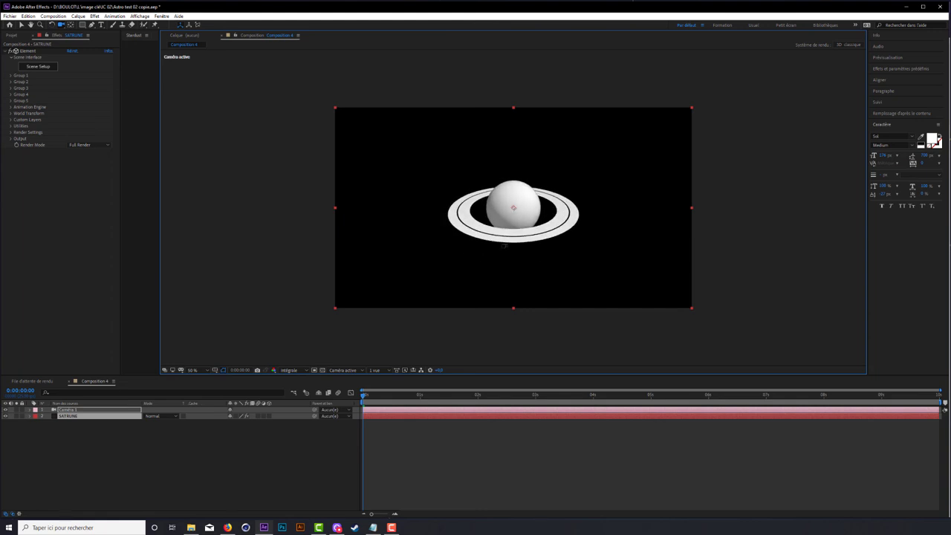
left_click(96, 417)
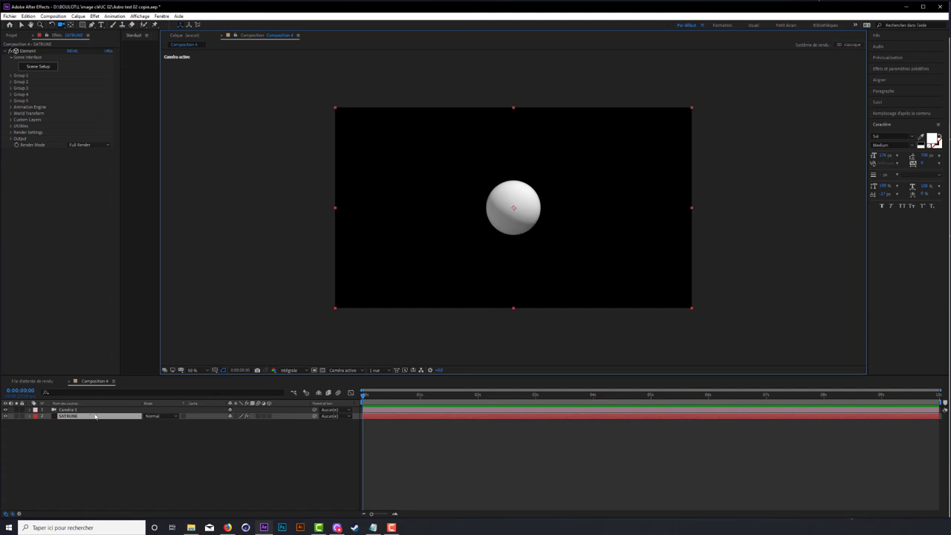
left_click(479, 225)
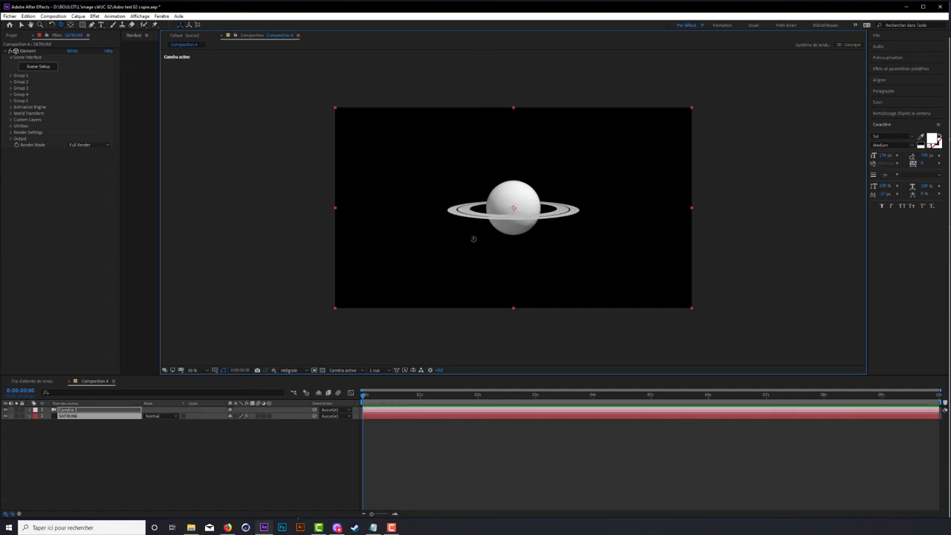
left_click(11, 76)
left_click(17, 107)
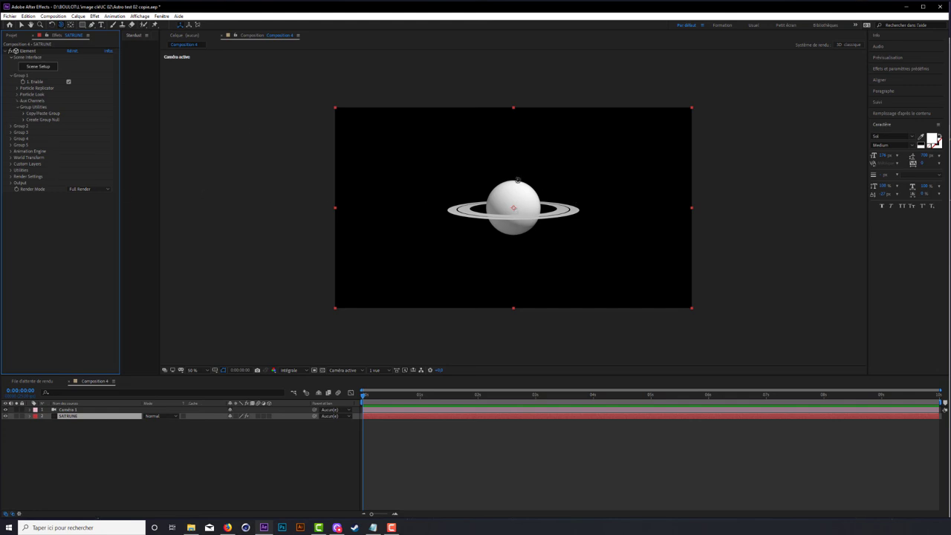
Step: Reveal the Particle Replicator rotation settings under Group 1 in the Element effect
left_click(14, 76)
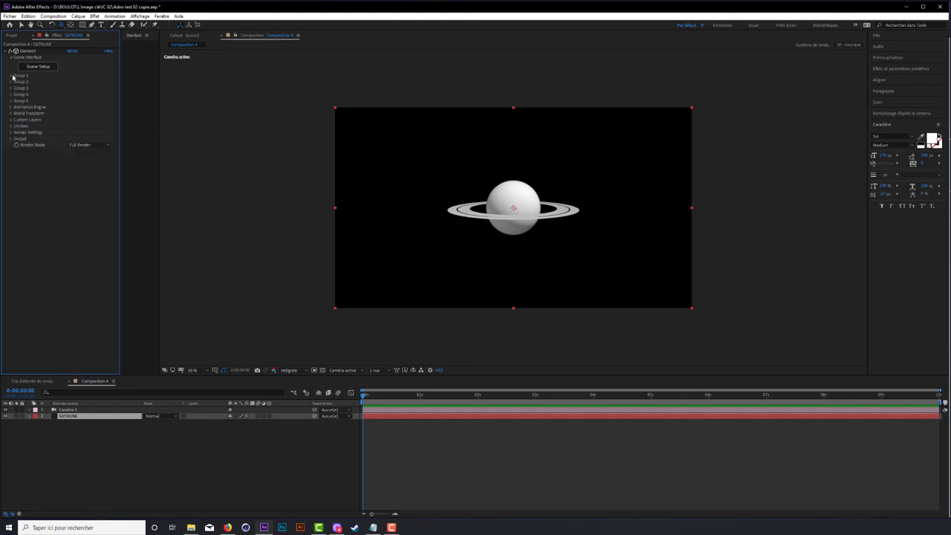
left_click(27, 52)
left_click(12, 75)
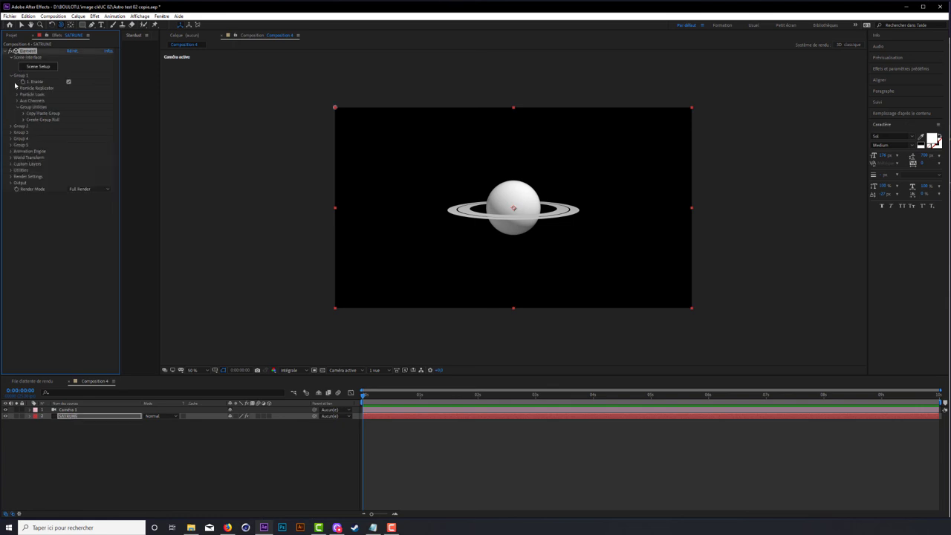
left_click(17, 89)
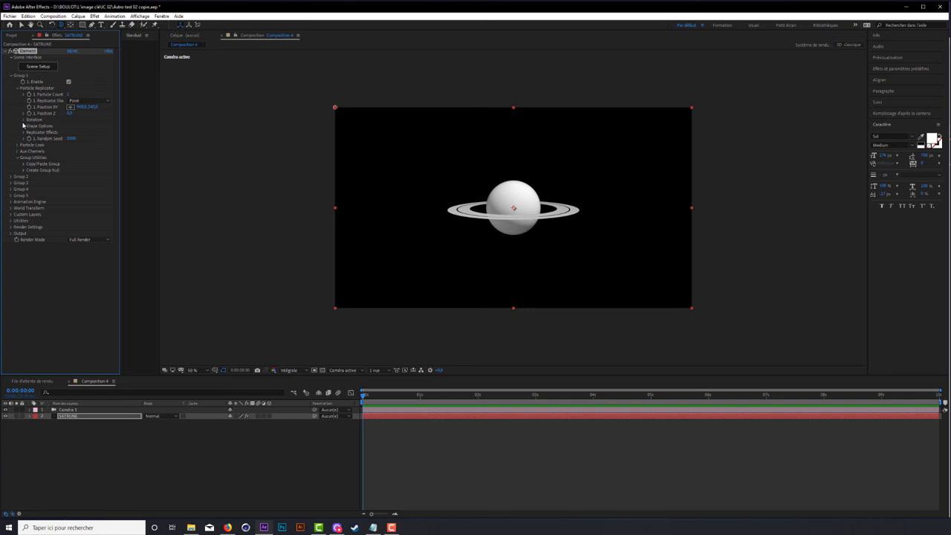
left_click(23, 119)
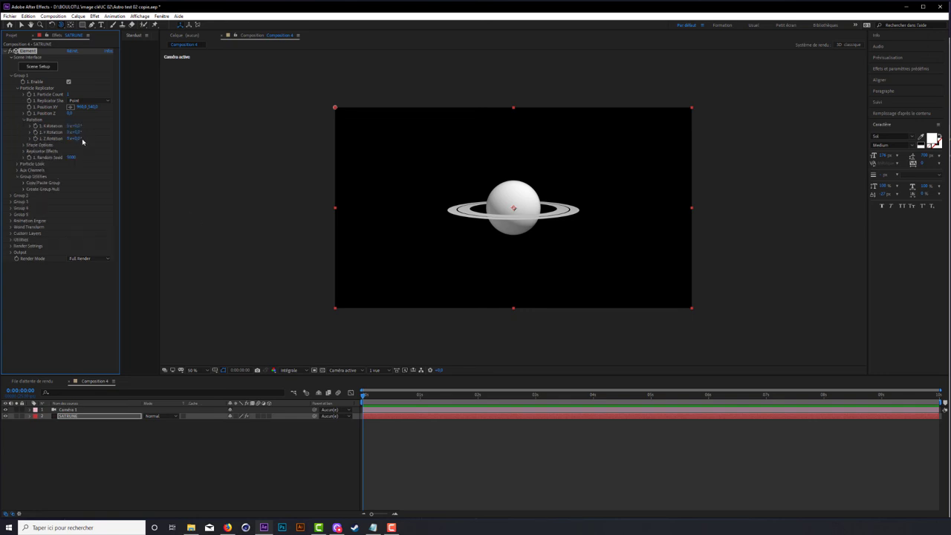
Step: Set Group 1's Z rotation to -25° and fine-tune the Y/Z tilt
left_click_drag(77, 139, 112, 139)
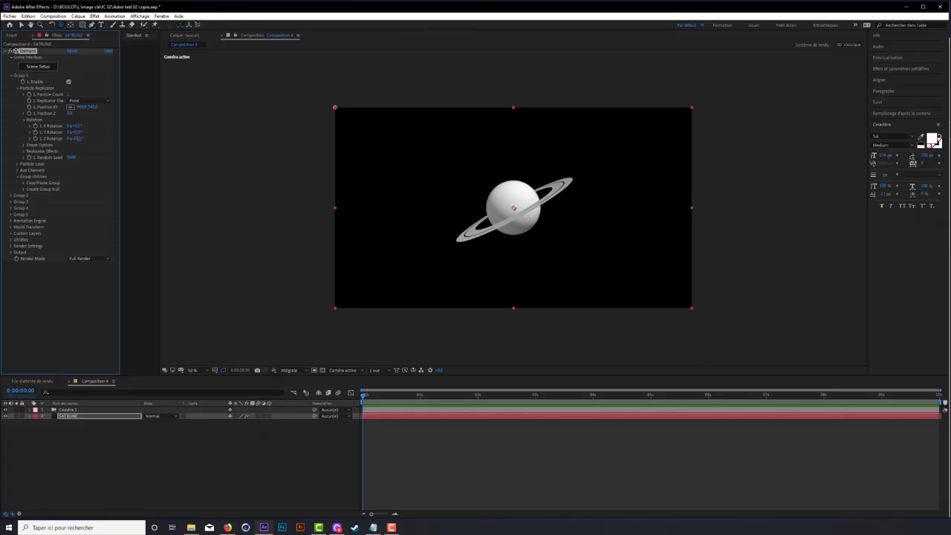
left_click(75, 139)
type("-25")
key("Return")
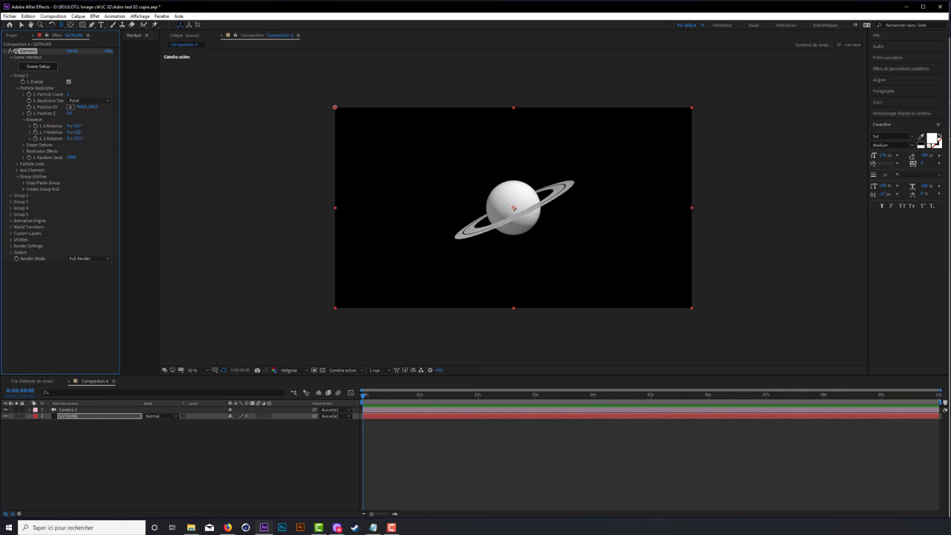
left_click_drag(75, 133, 75, 132)
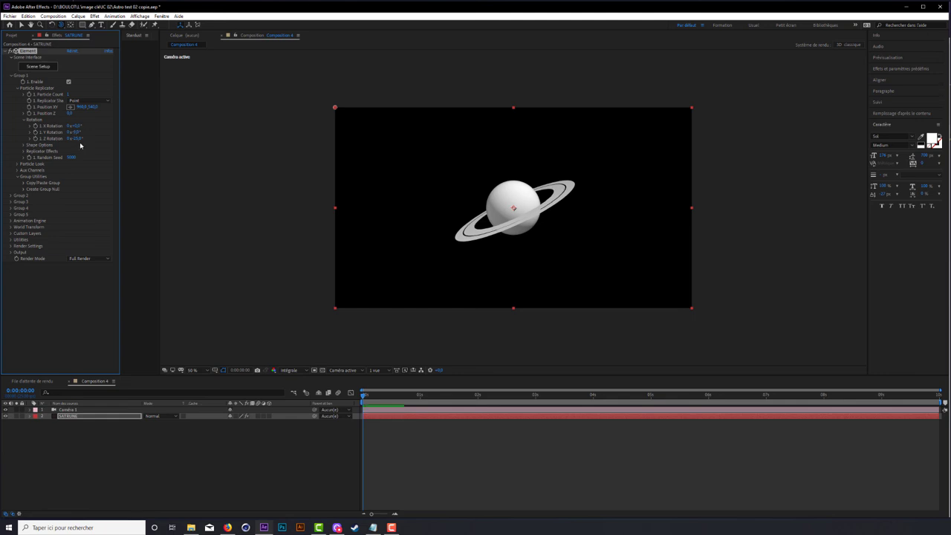
left_click_drag(75, 138, 75, 138)
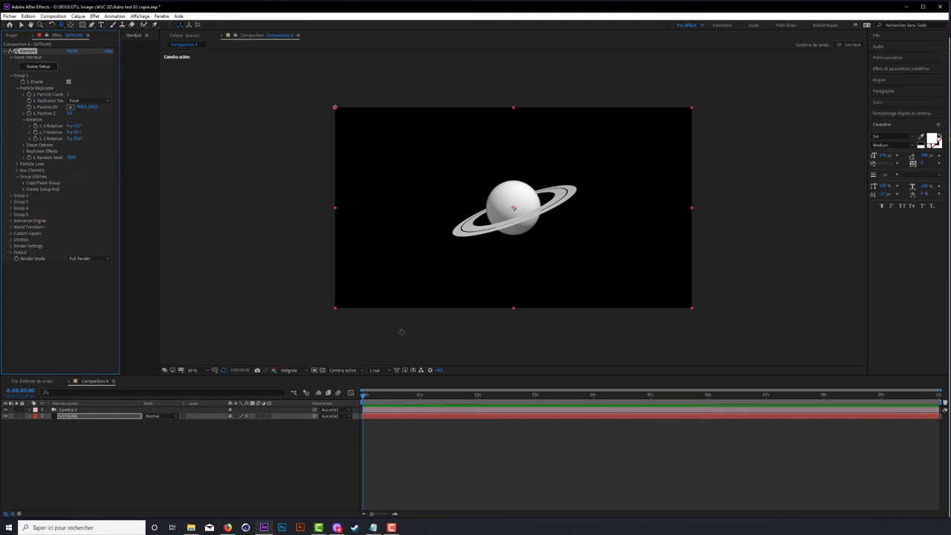
left_click(137, 442)
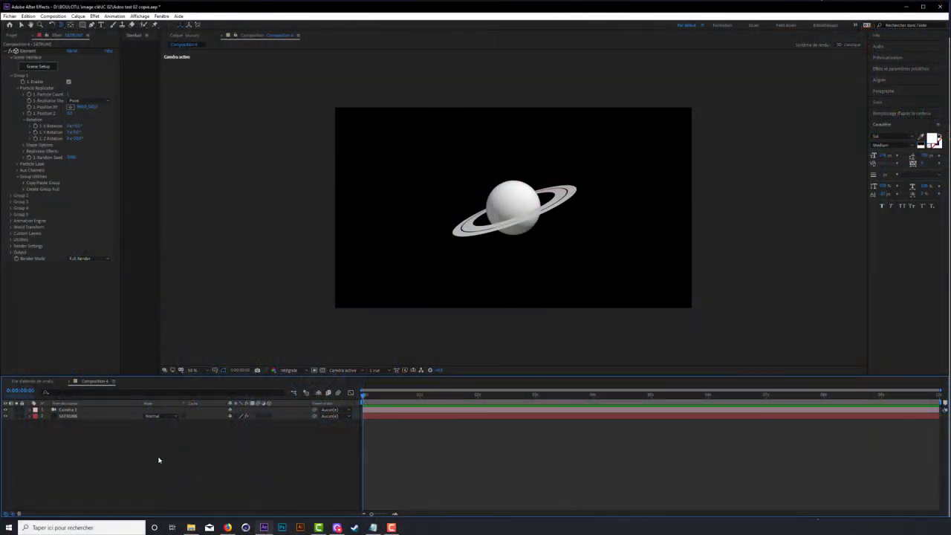
Step: Add a point light, Point Lumière 1, with adjusted intensity and colour
right_click(159, 455)
mouse_move(220, 377)
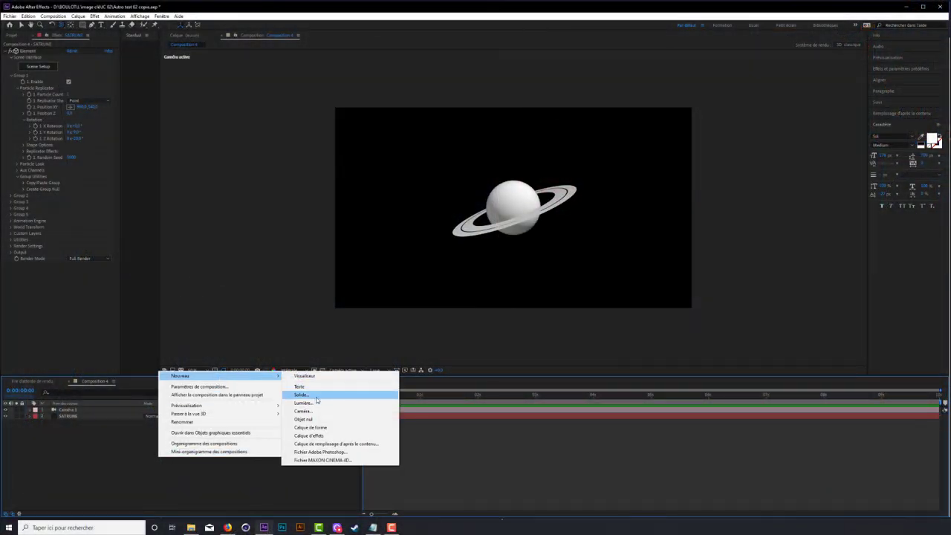
left_click(303, 404)
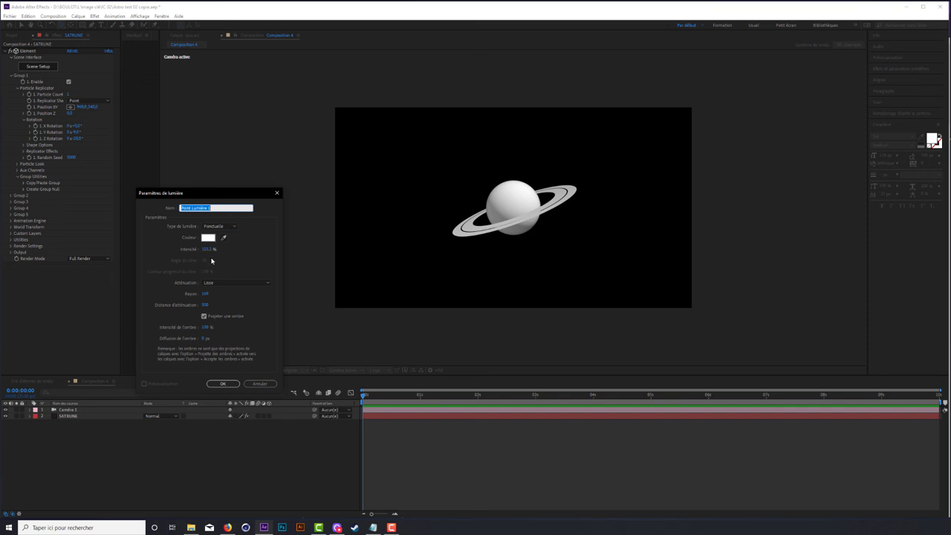
left_click_drag(207, 253, 211, 257)
left_click(208, 237)
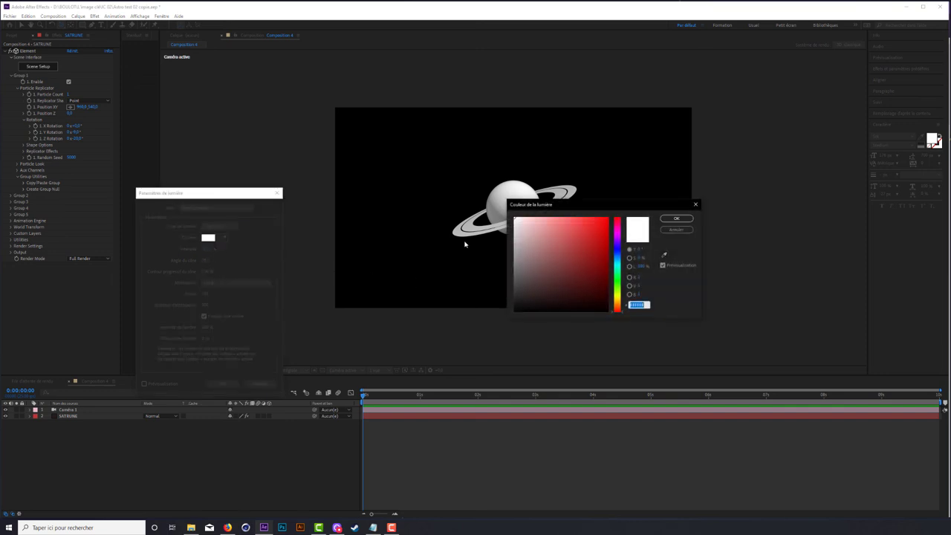
left_click(672, 219)
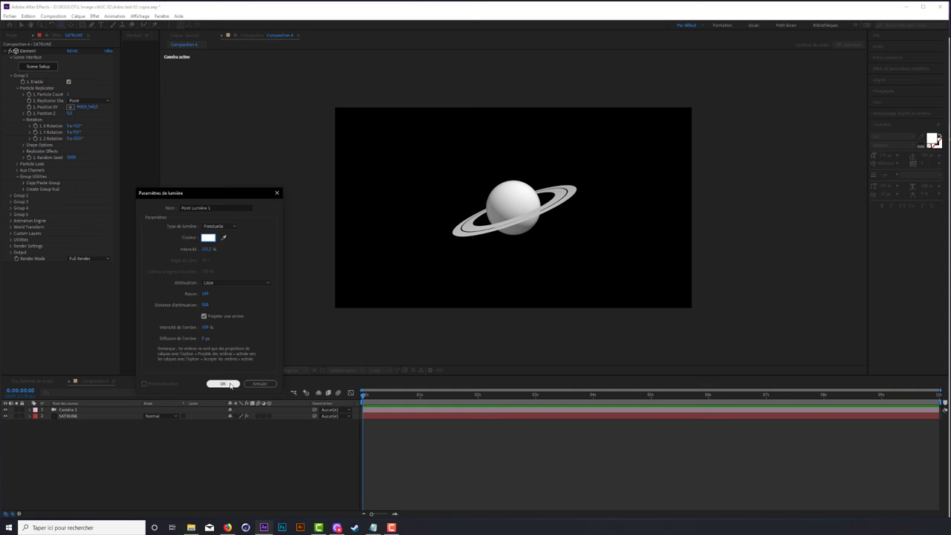
left_click(231, 385)
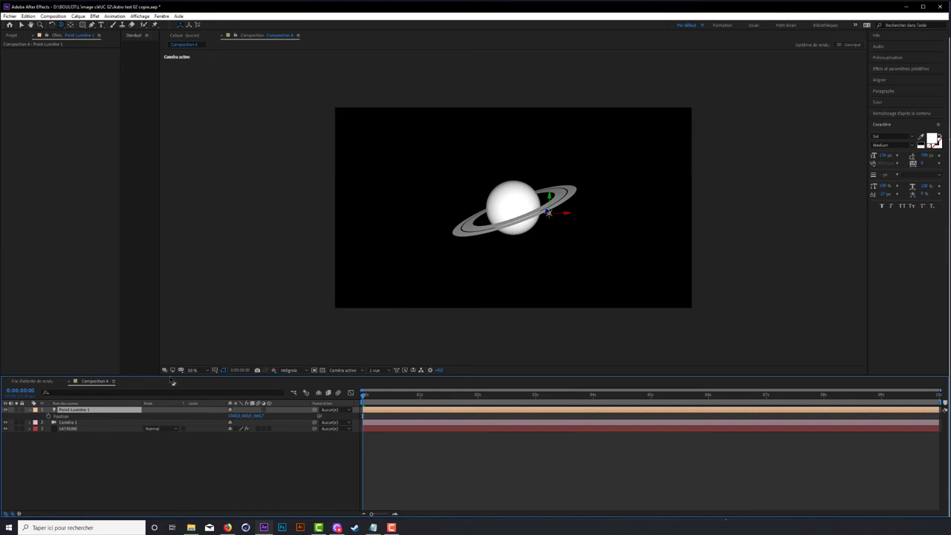
Step: Set Point Lumière 1's Position X to 40 and Y to -2900
left_click(233, 415)
type("40")
left_click(270, 463)
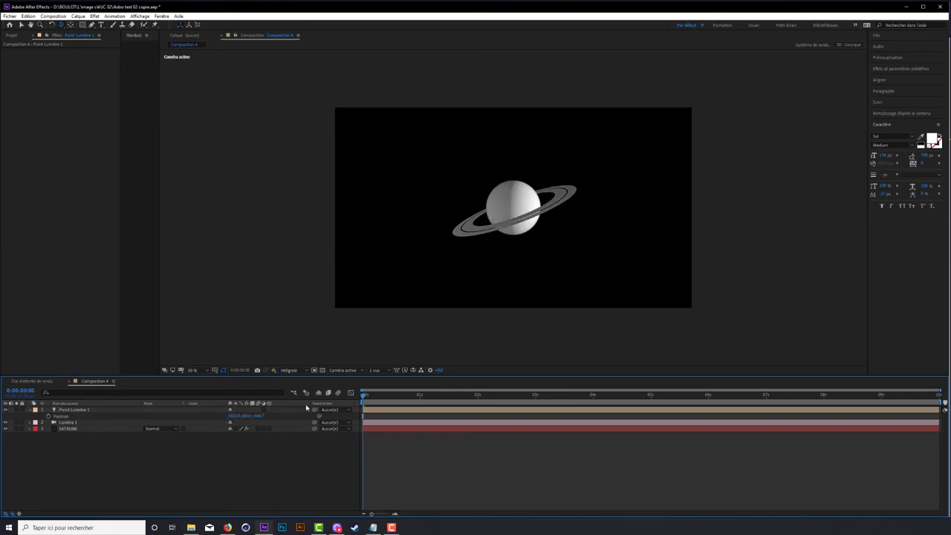
left_click(246, 417)
key("Return")
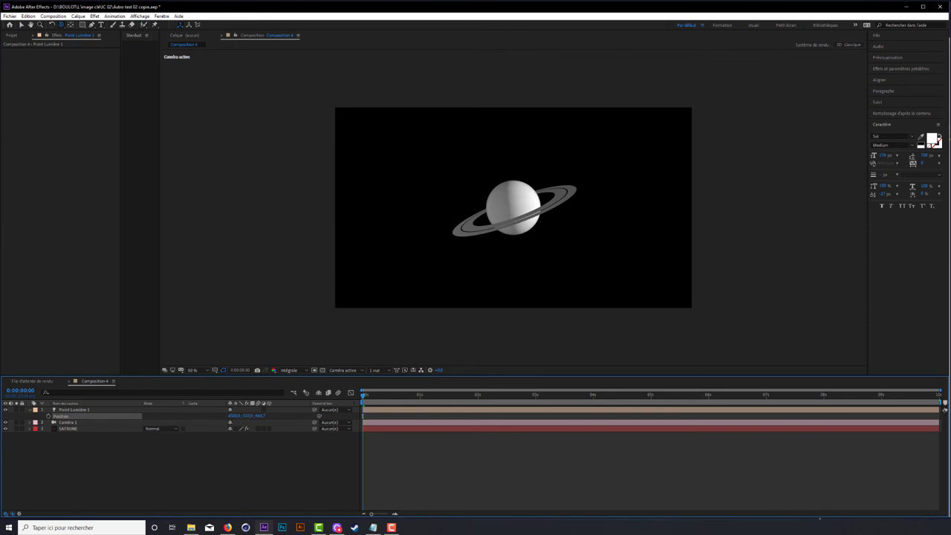
left_click(73, 409)
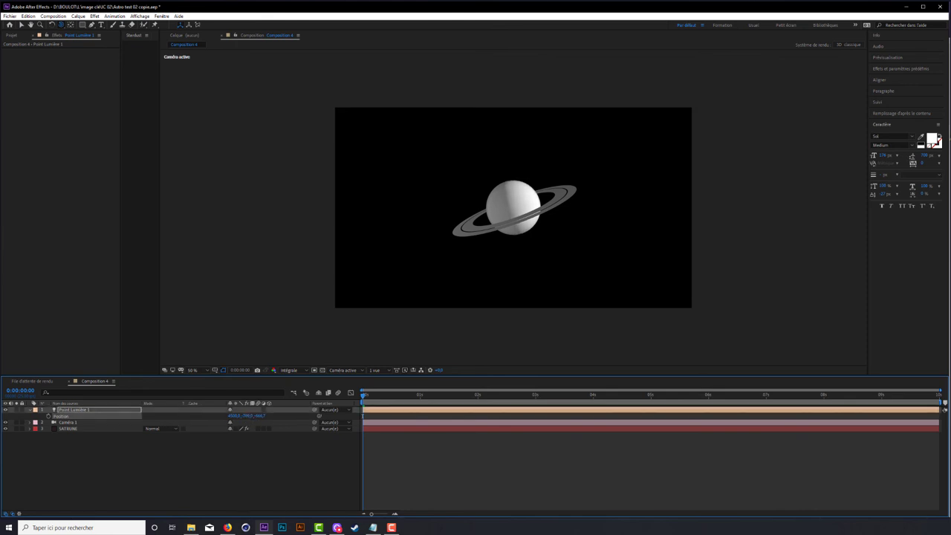
left_click(247, 416)
type("-2900")
key("Return")
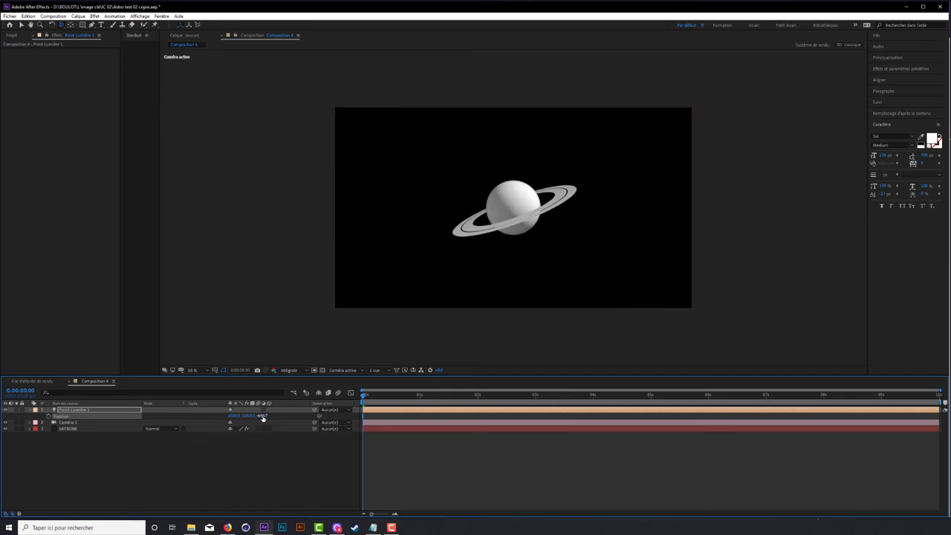
Step: Set the light's Z position to -1050 and scrub its X value higher
left_click_drag(261, 418, 253, 419)
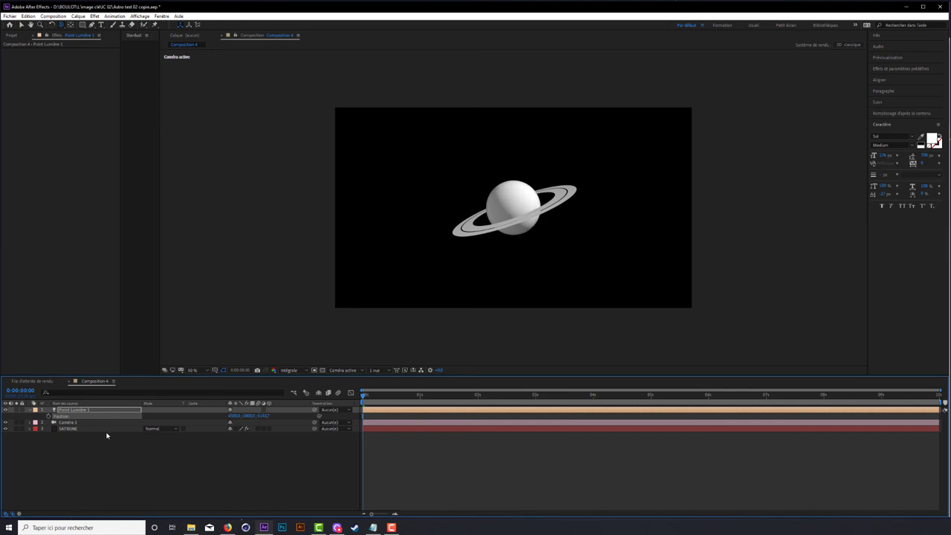
left_click(267, 415)
type("-5000")
key("Return")
left_click_drag(233, 418, 267, 418)
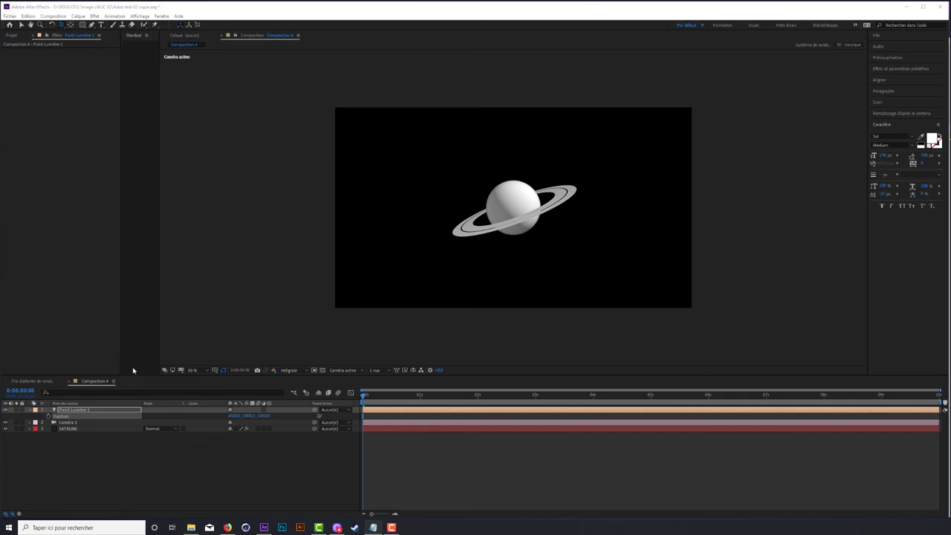
Step: Select the SATURNE layer and expand its Element Render Settings
left_click(67, 429)
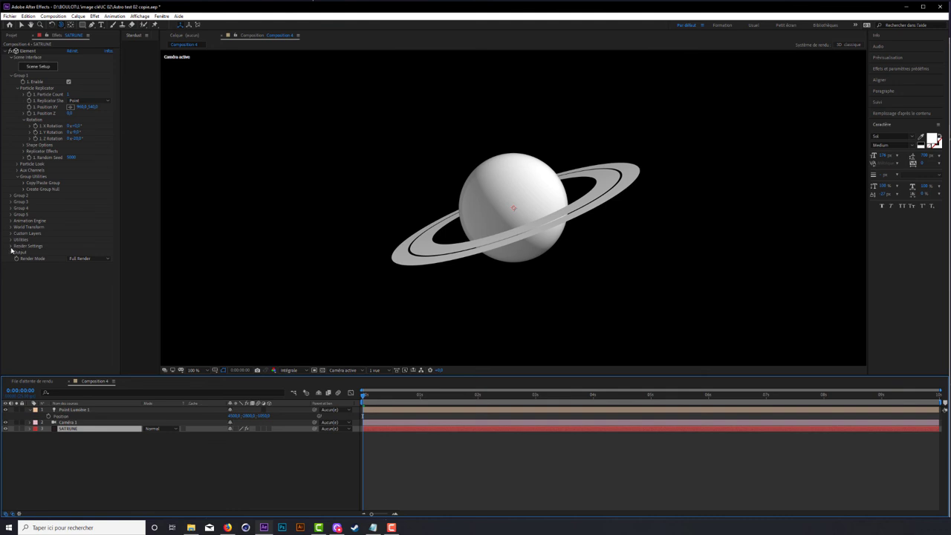
left_click(10, 246)
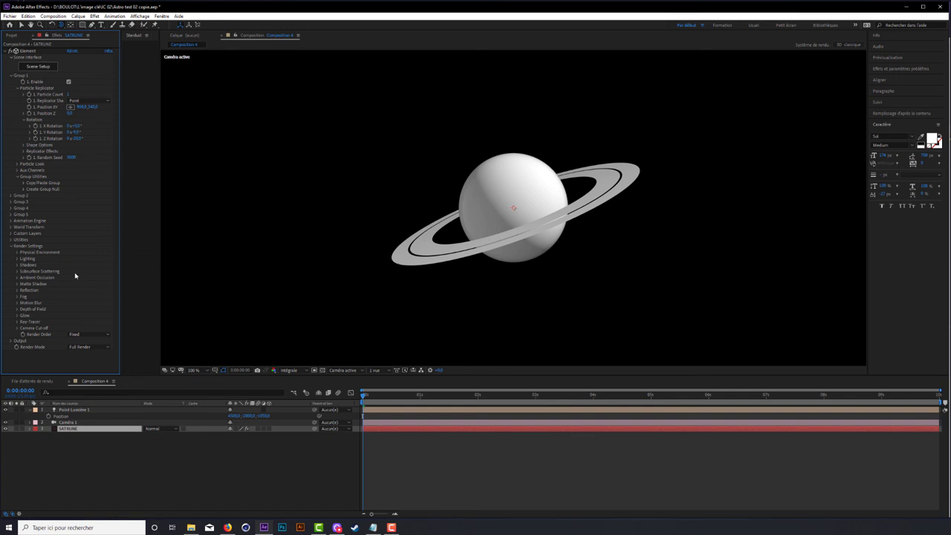
Step: Enable Ray-traced shadows with 4 samples and RT shadow multisampling set to 8
left_click(17, 266)
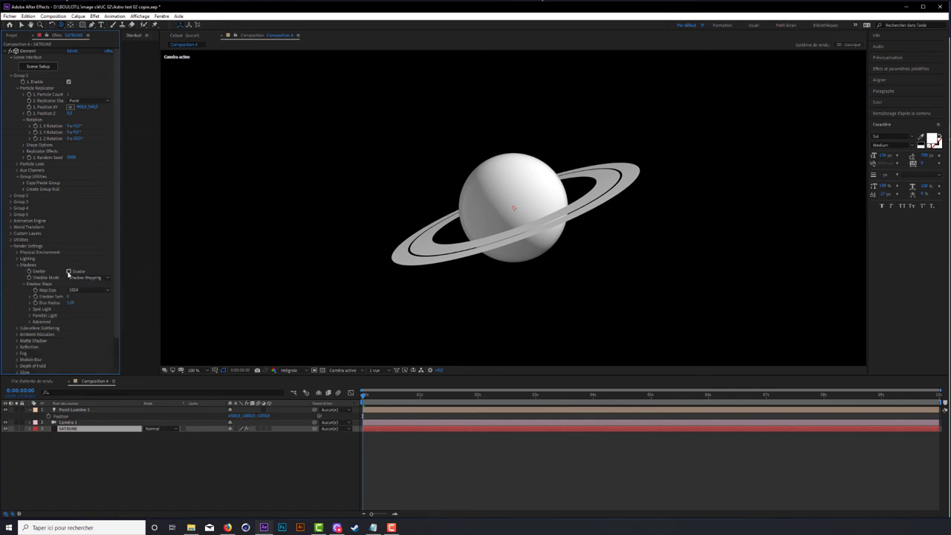
left_click(70, 272)
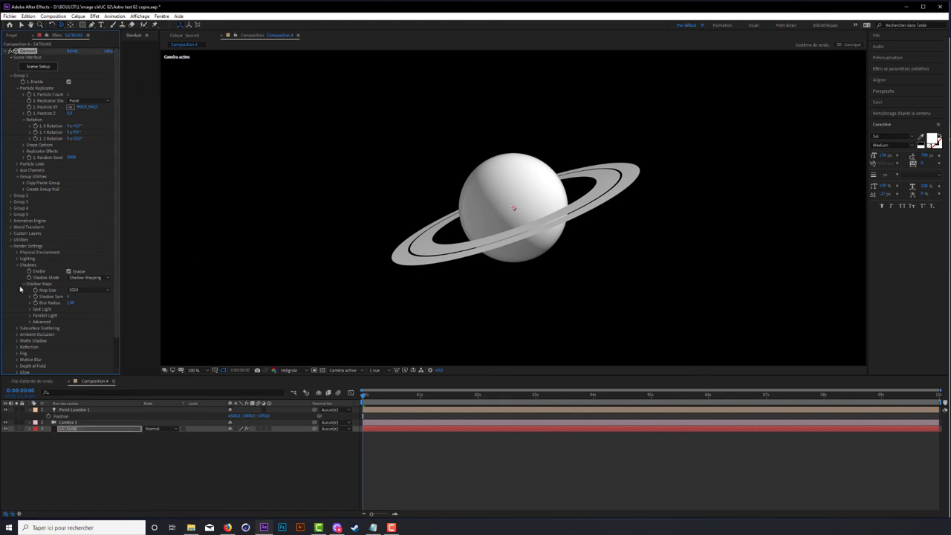
left_click(89, 279)
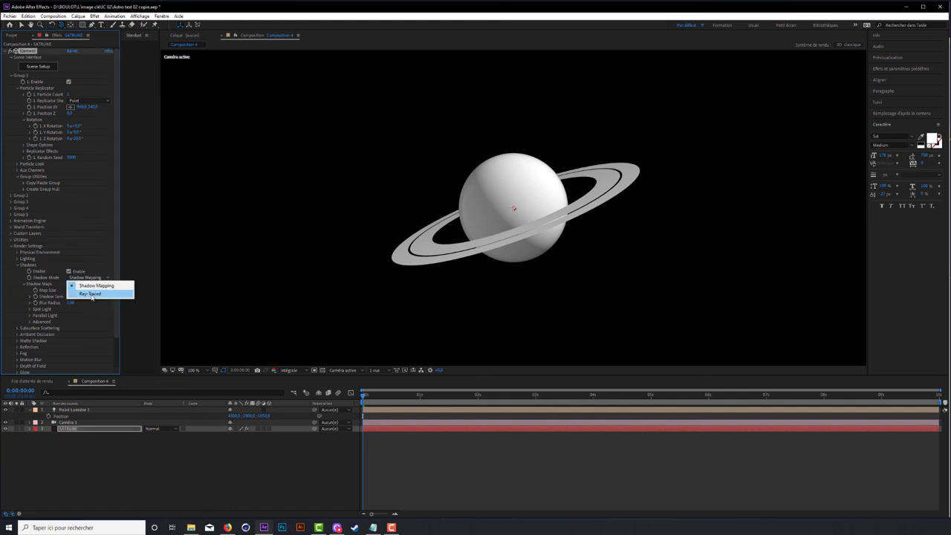
left_click(86, 295)
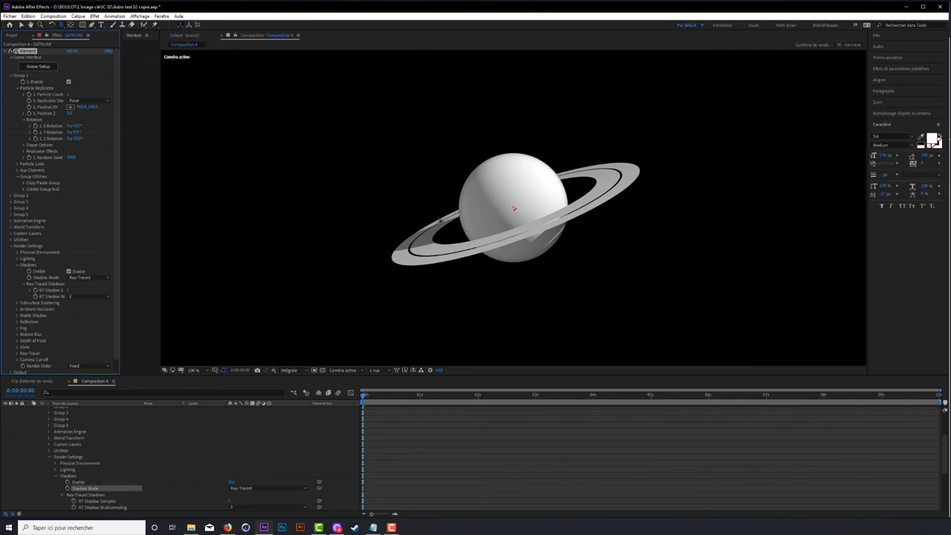
left_click(69, 290)
left_click(90, 297)
left_click(96, 329)
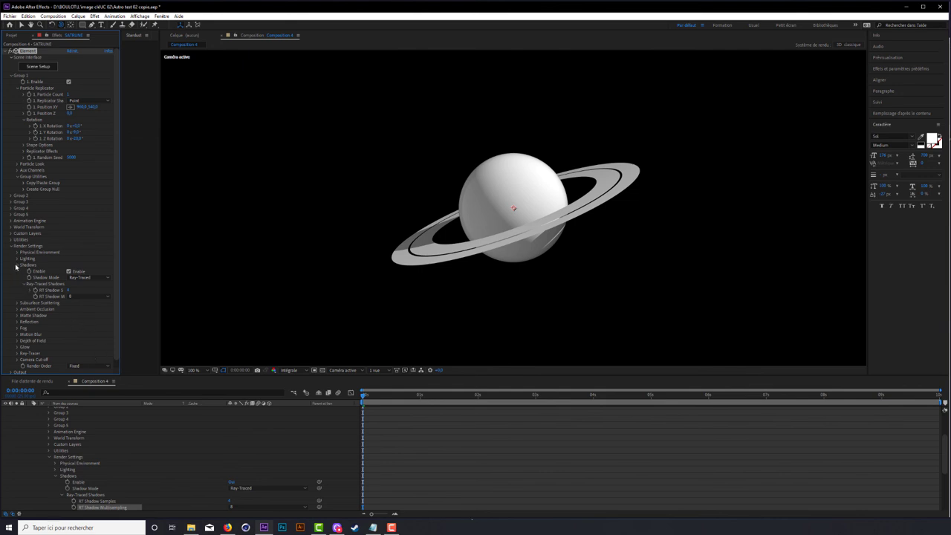
Step: Collapse and reopen Render Settings, then collapse the Shadows group
left_click(12, 246)
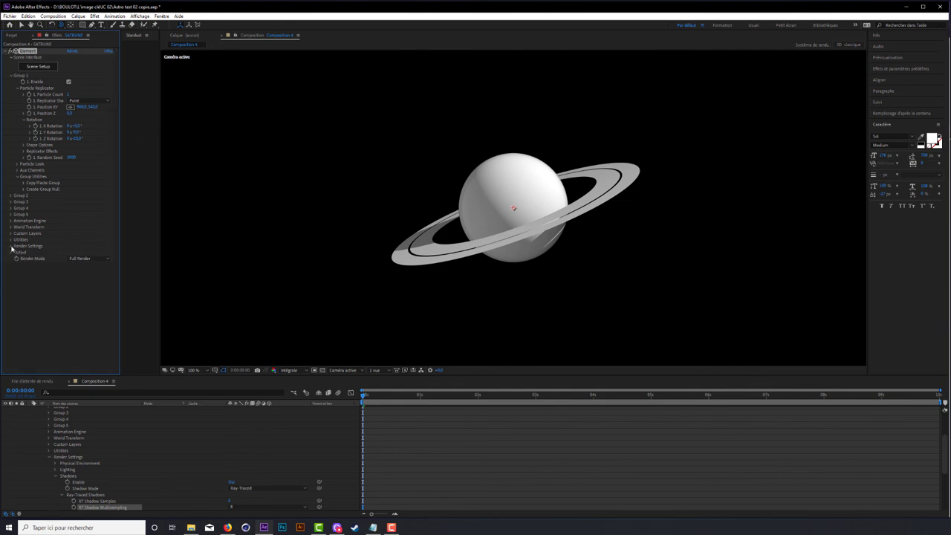
left_click(12, 247)
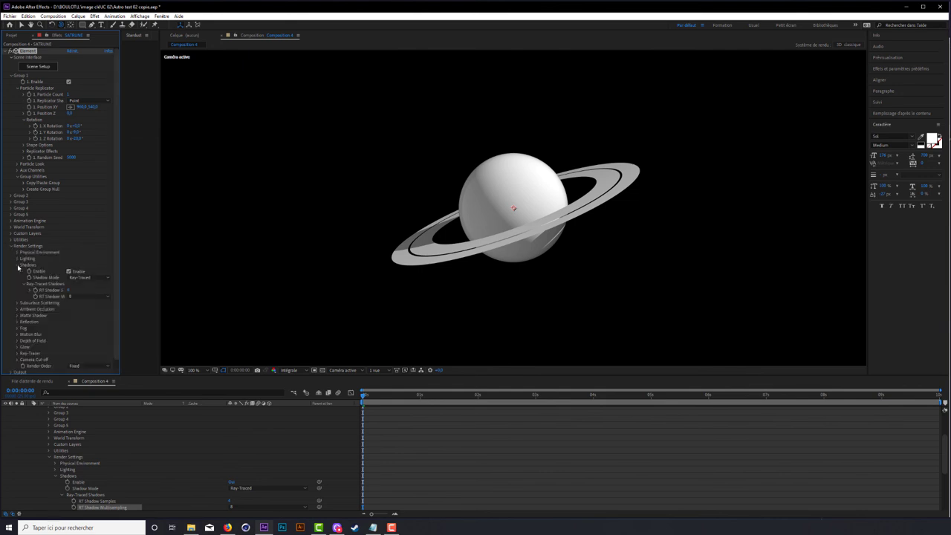
left_click(18, 266)
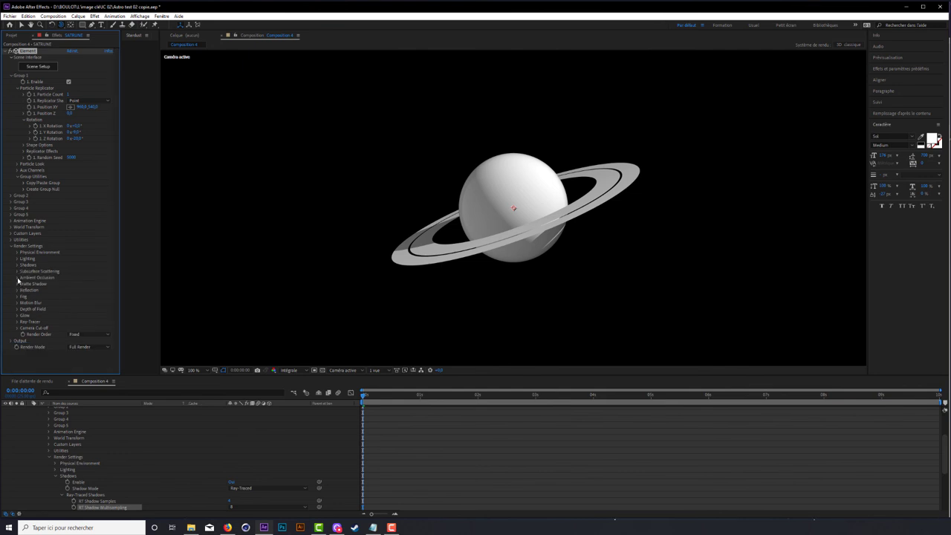
Step: Enable ambient occlusion, adjust SSAO intensity, and set SSAO radius to 0.4
left_click(17, 278)
left_click(68, 283)
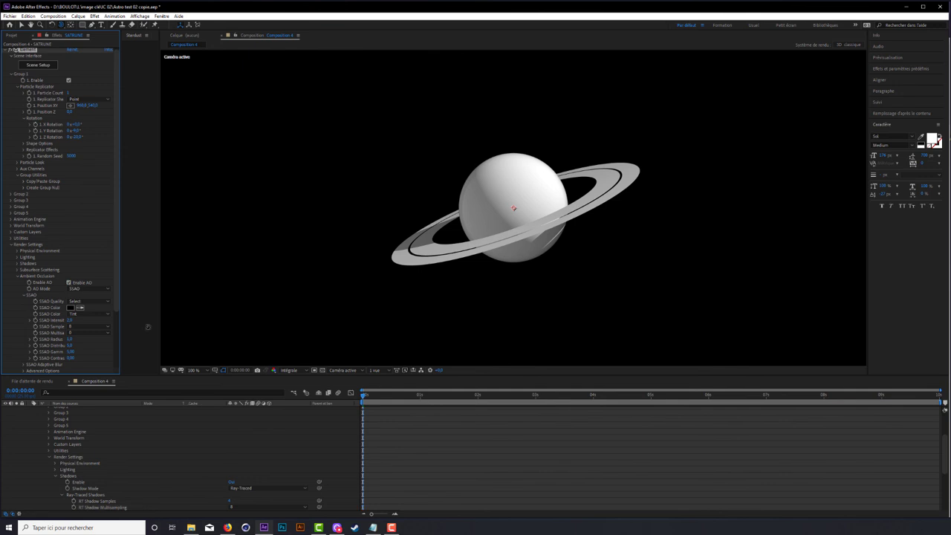
left_click(70, 321)
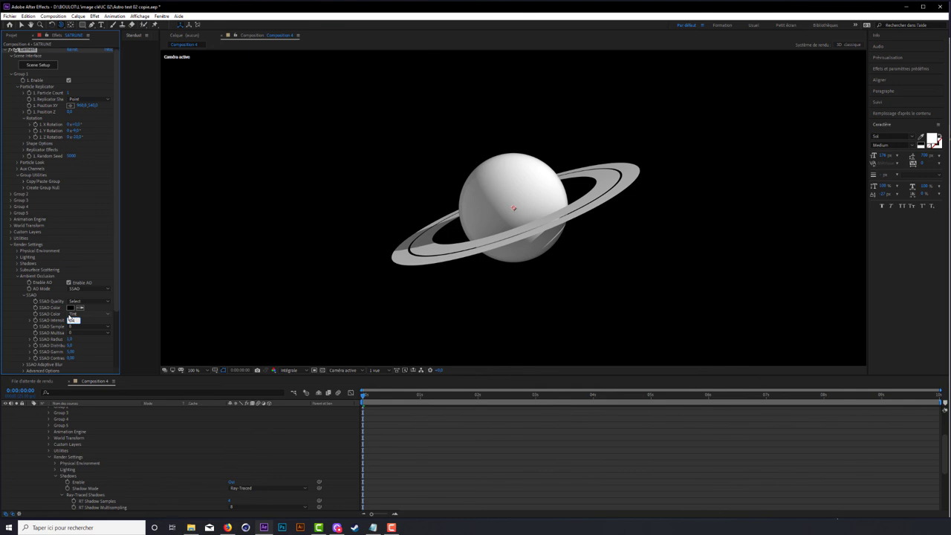
key("Return")
left_click(69, 340)
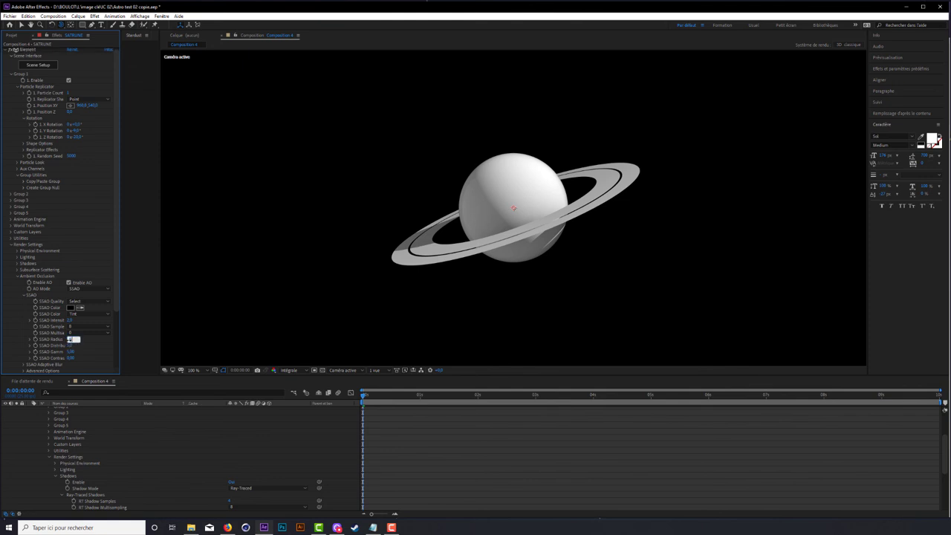
type("4")
key("Return")
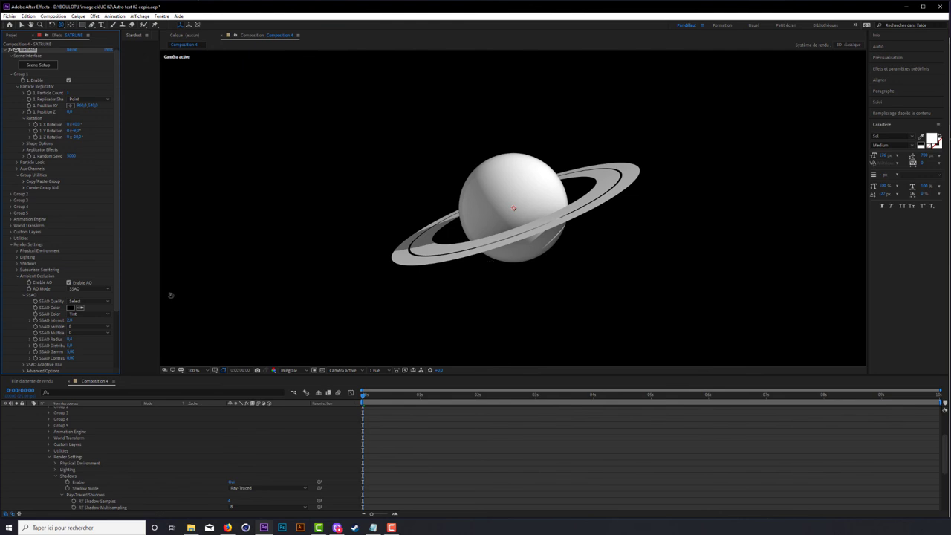
left_click(18, 277)
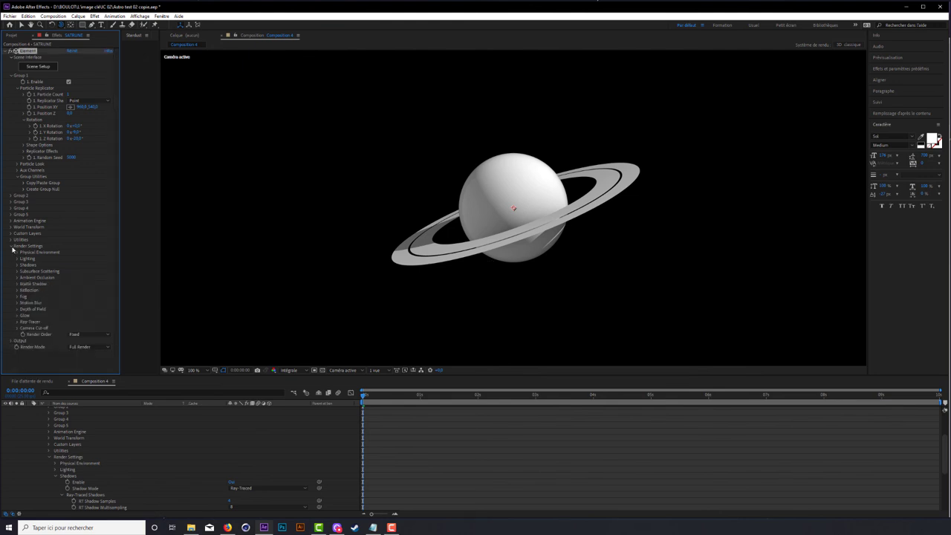
Step: Switch the Element Output Show pass from Composite to Shading
left_click(12, 246)
left_click(12, 252)
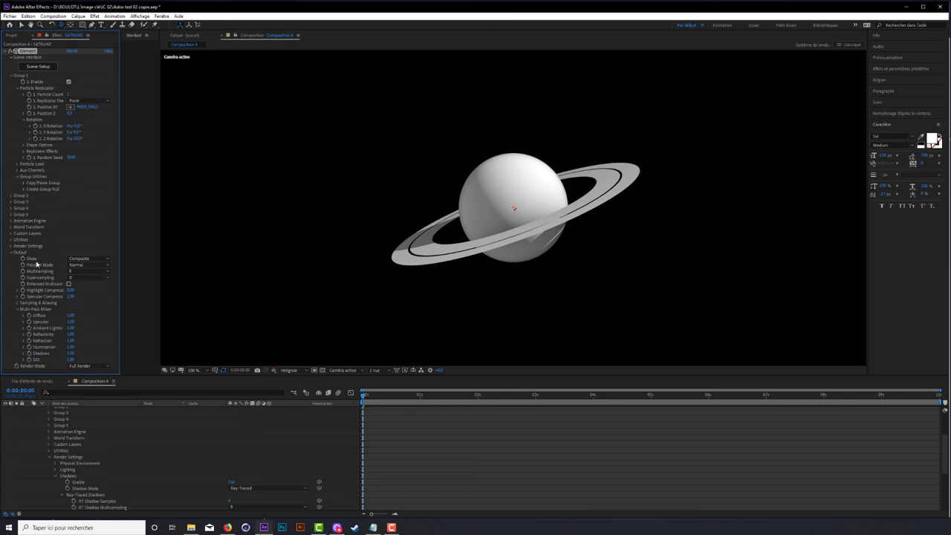
left_click(86, 260)
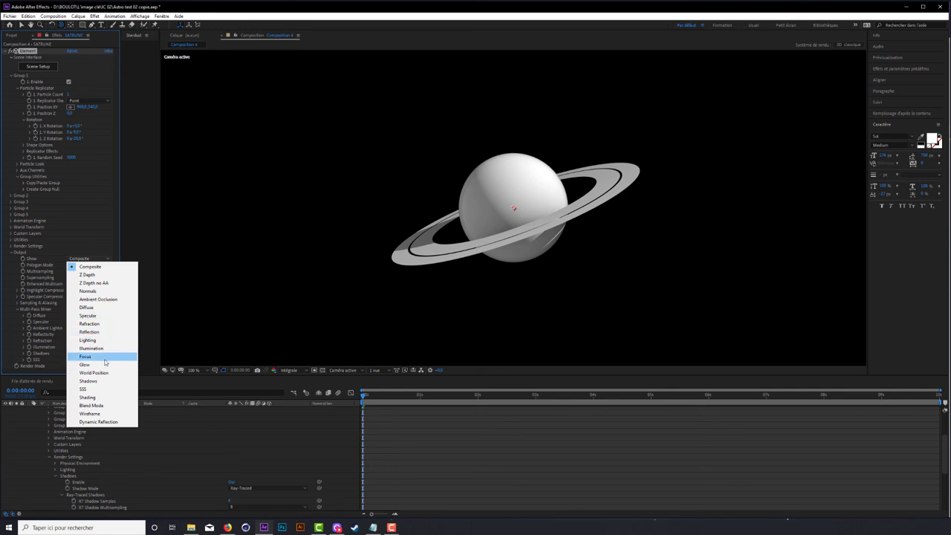
left_click(88, 397)
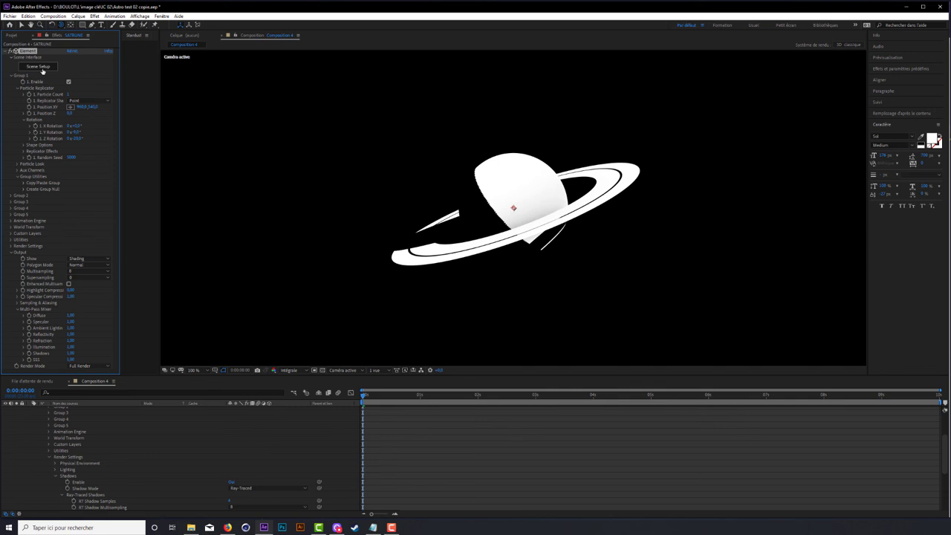
Step: In Scene Setup, change the Sphere Model's segment count and apply the scene
left_click(39, 66)
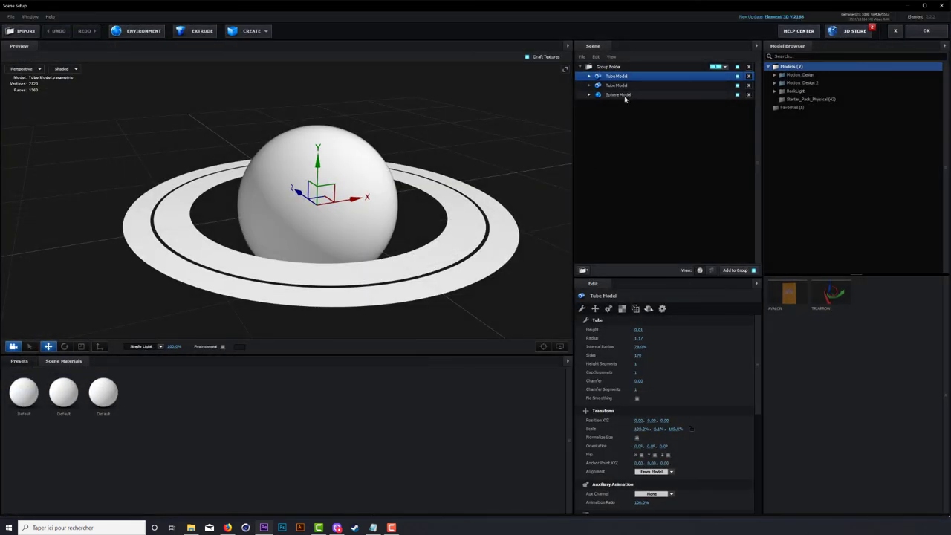
left_click(626, 94)
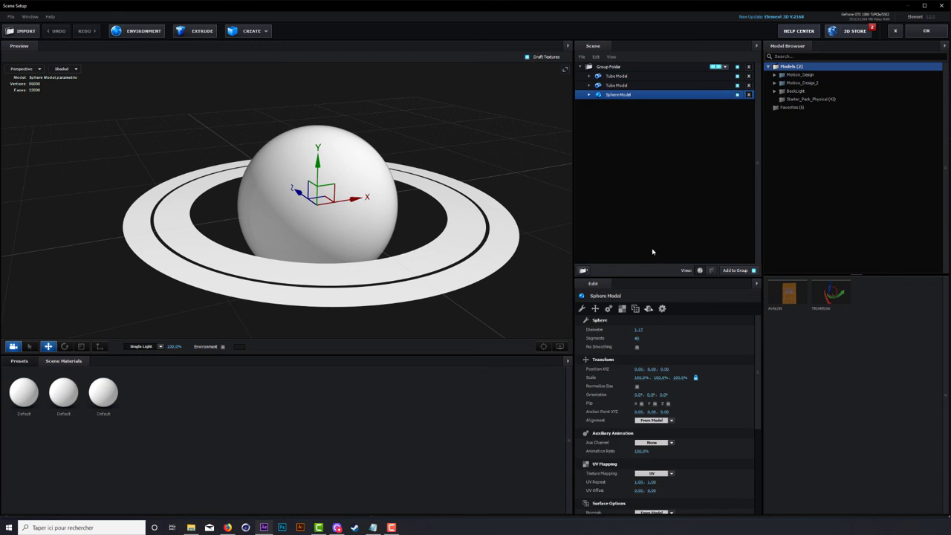
left_click(638, 338)
type("80")
key("Return")
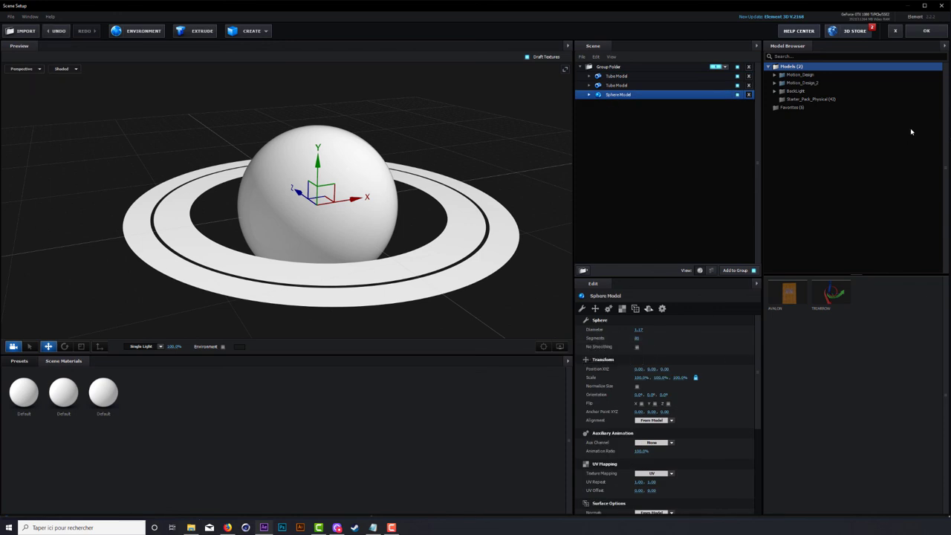
left_click(927, 30)
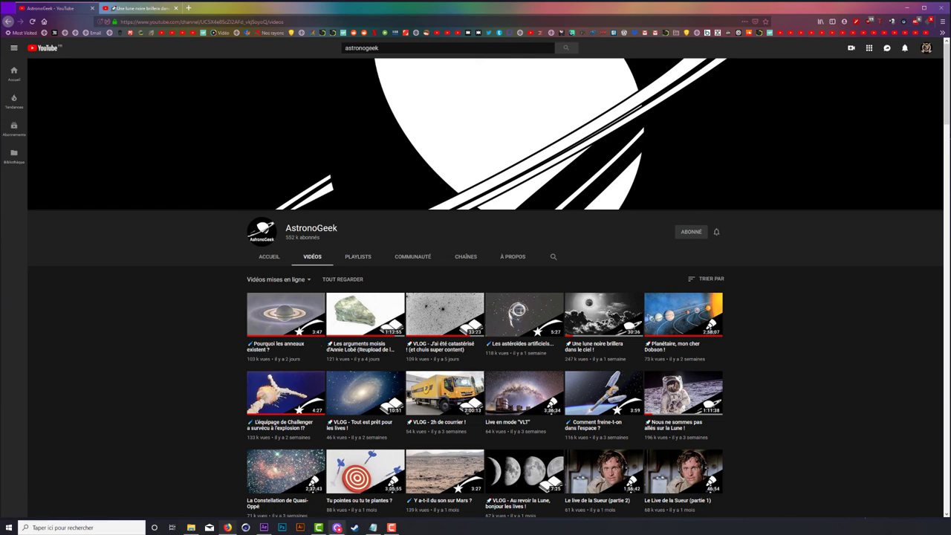
Step: Return to After Effects after viewing the AstronoGeek channel banner
left_click(263, 528)
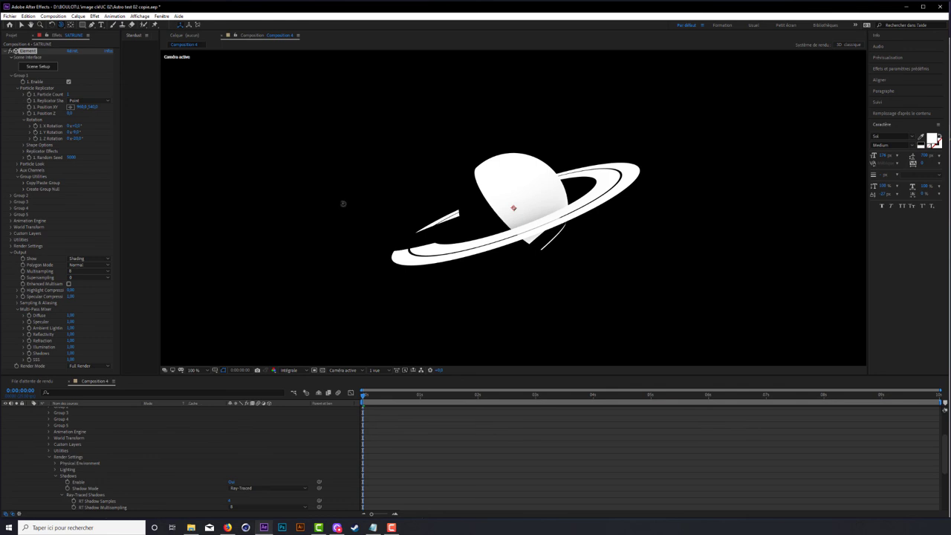
Step: Collapse SATURNE, turn on the transparency grid, and reselect the SATURNE layer
scroll(21, 429, "up", 3)
scroll(23, 440, "up", 1)
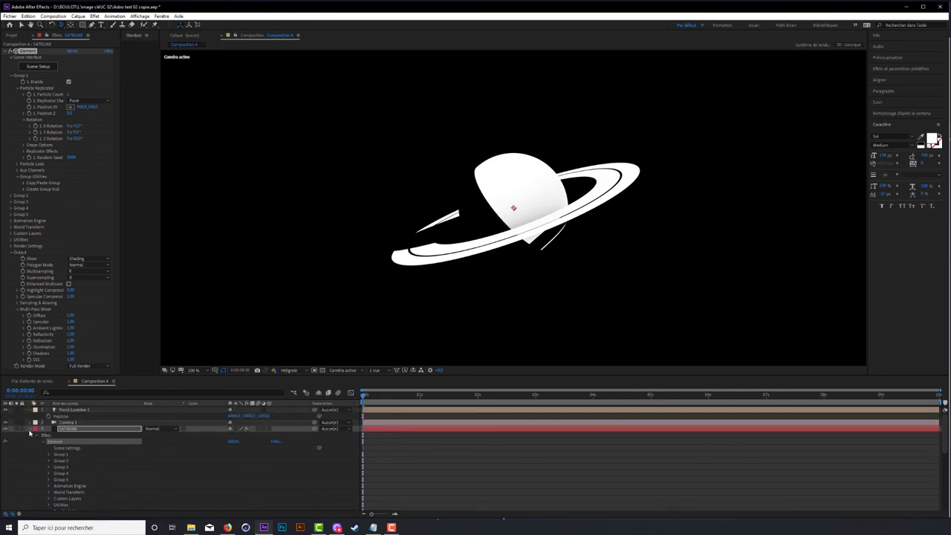
left_click(31, 429)
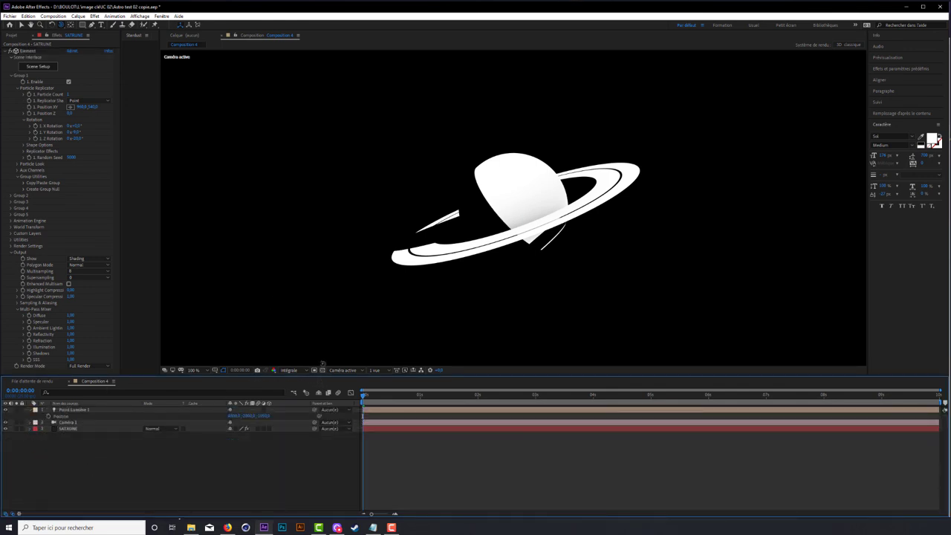
left_click(322, 370)
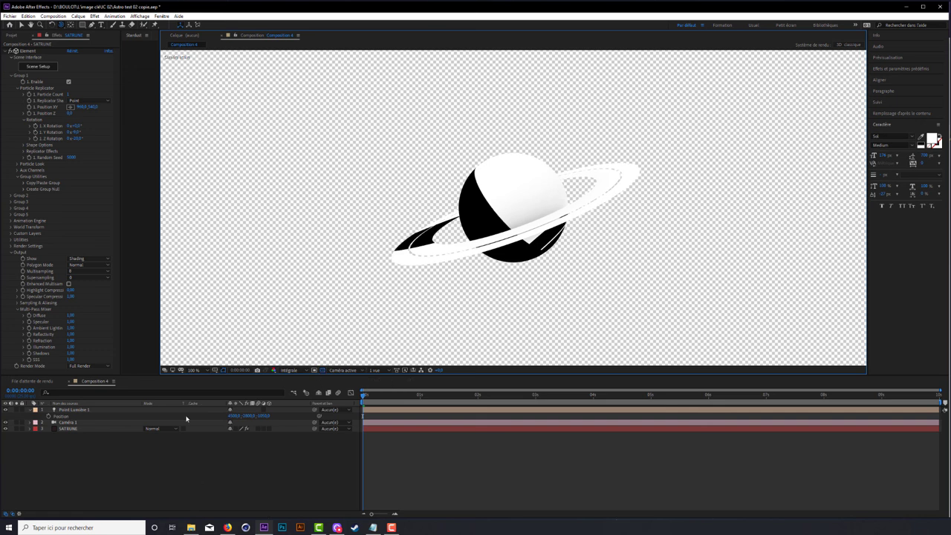
left_click(118, 431)
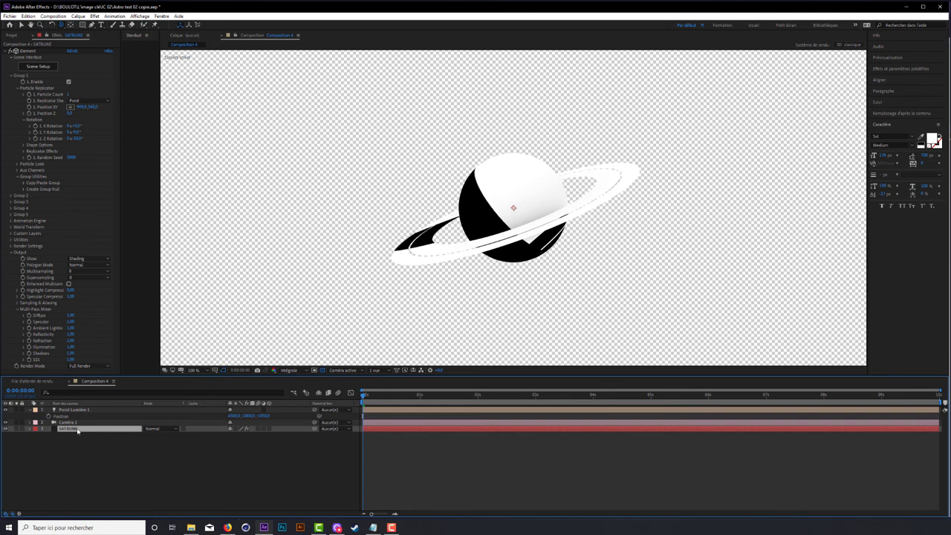
Step: Add a Stroke (Contour) layer style to SATURNE and expand its settings
right_click(77, 431)
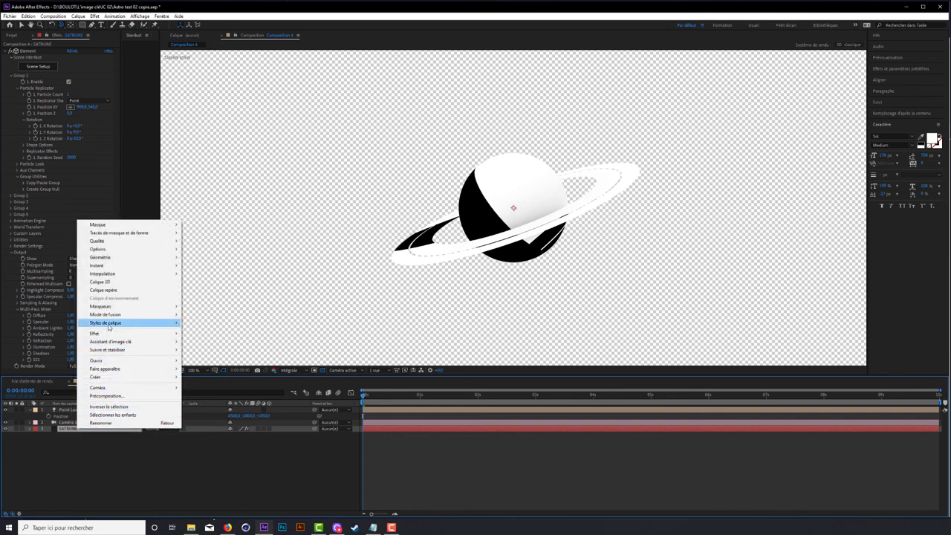
mouse_move(109, 326)
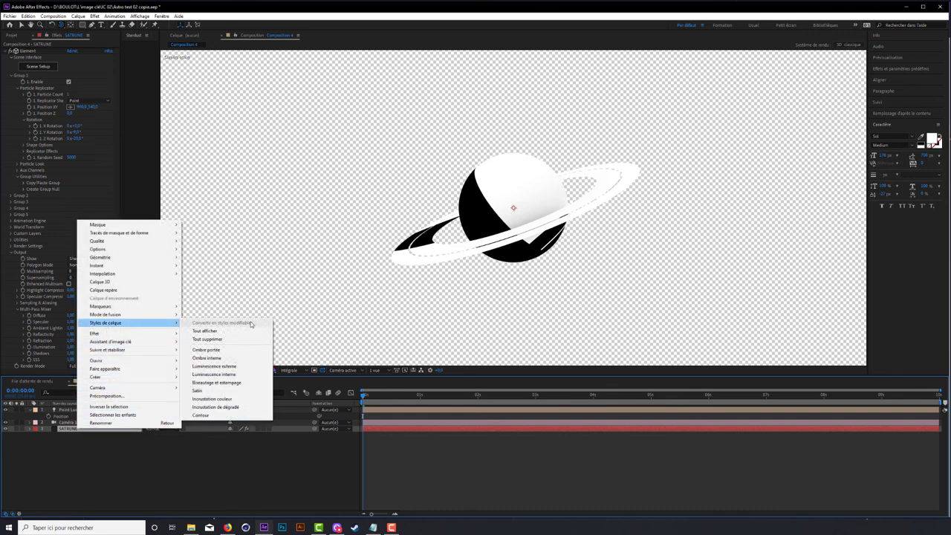
left_click(205, 415)
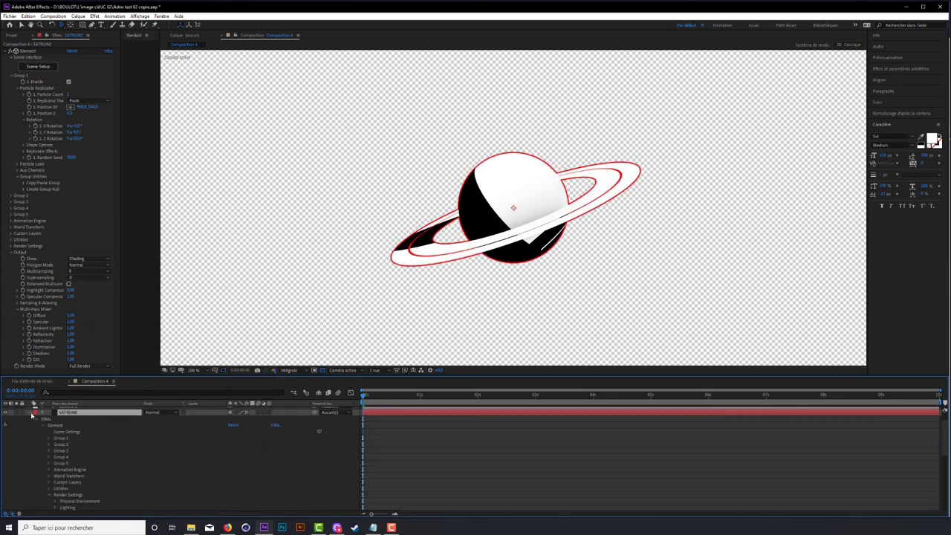
left_click(31, 414)
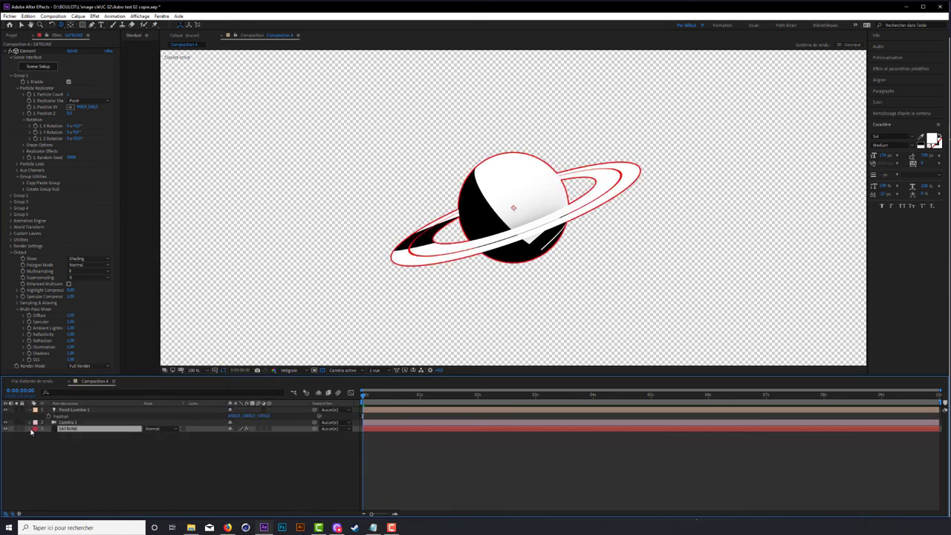
left_click(31, 429)
left_click(38, 421)
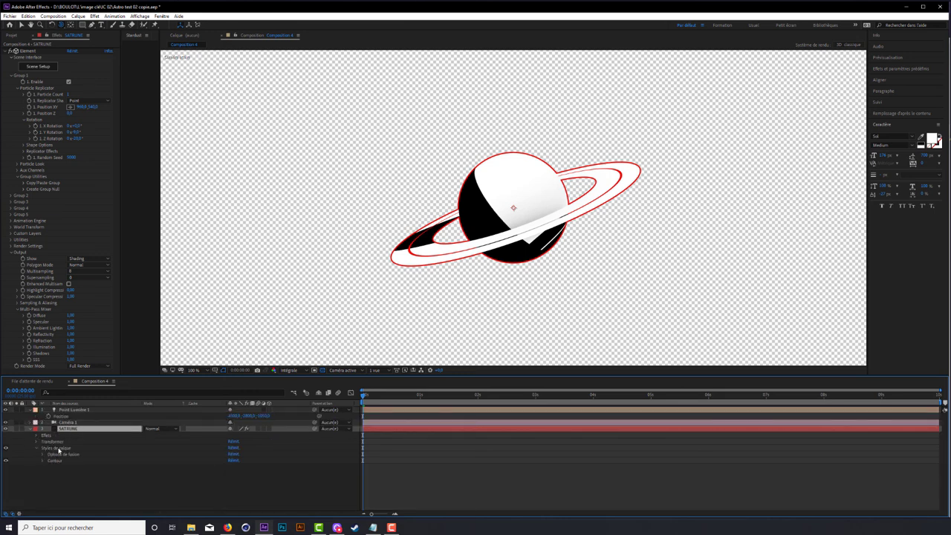
left_click(42, 461)
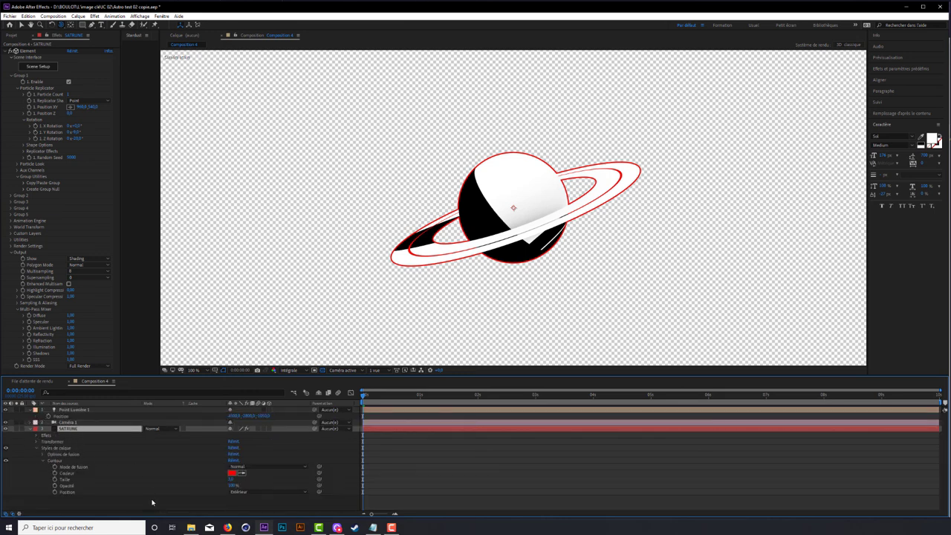
Step: Make the stroke colour black and slightly thinner
left_click(233, 476)
left_click(515, 311)
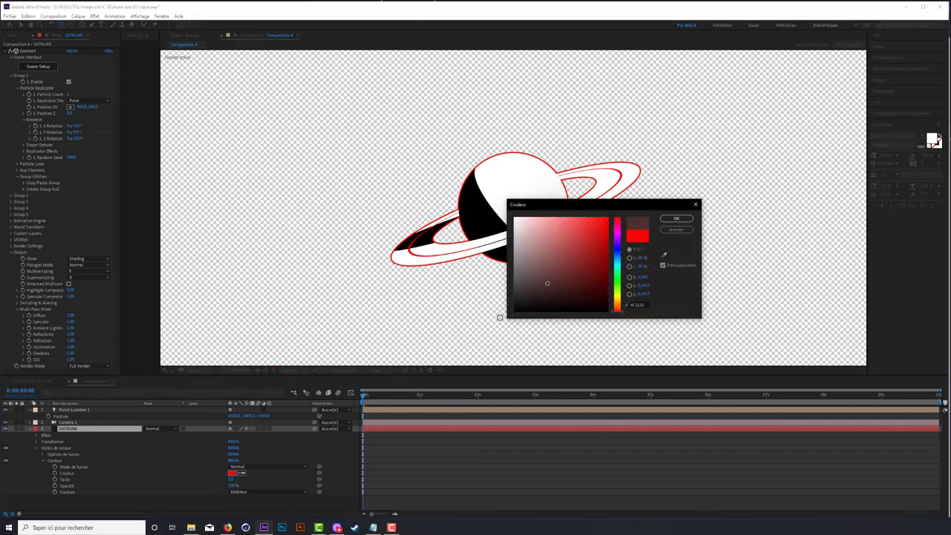
left_click(676, 220)
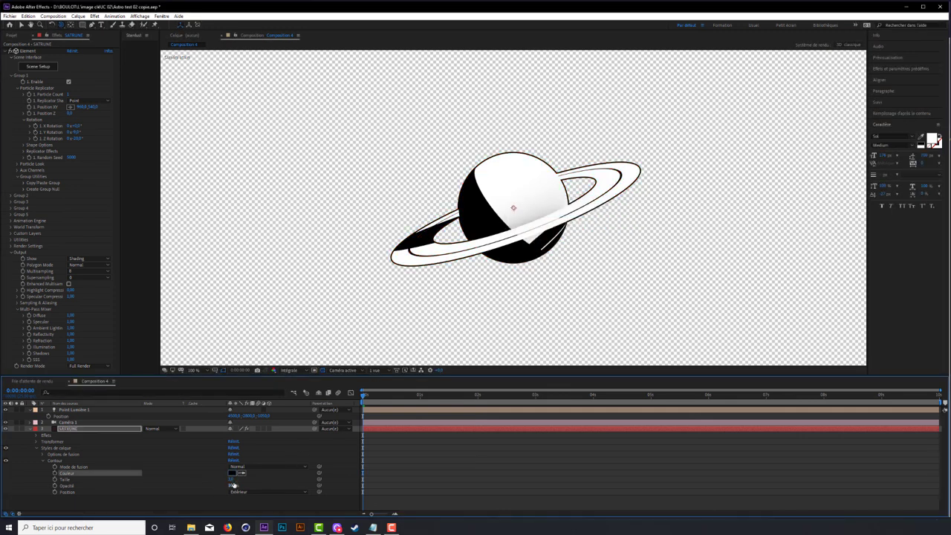
left_click_drag(233, 479, 235, 480)
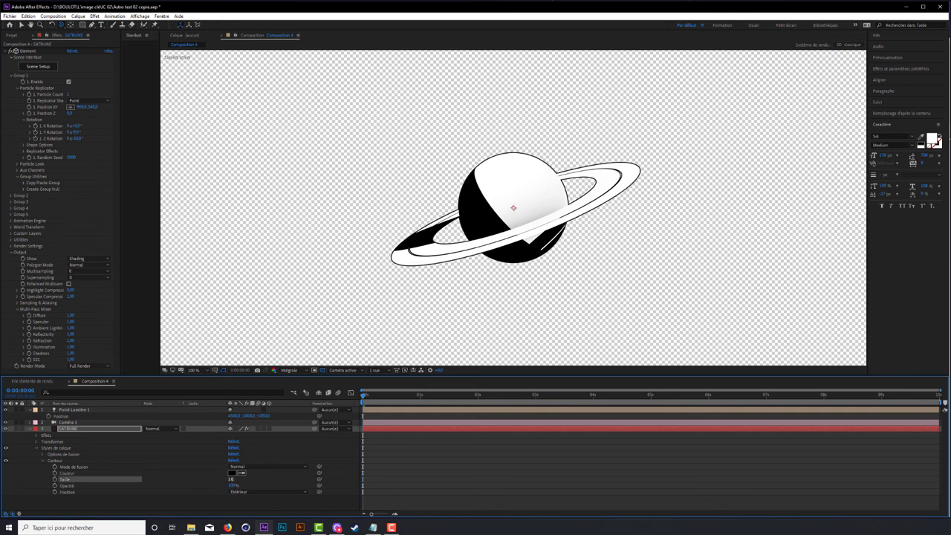
Step: Keep Normal blend mode, set the stroke Position to Centre, and fine-tune its size
left_click(263, 468)
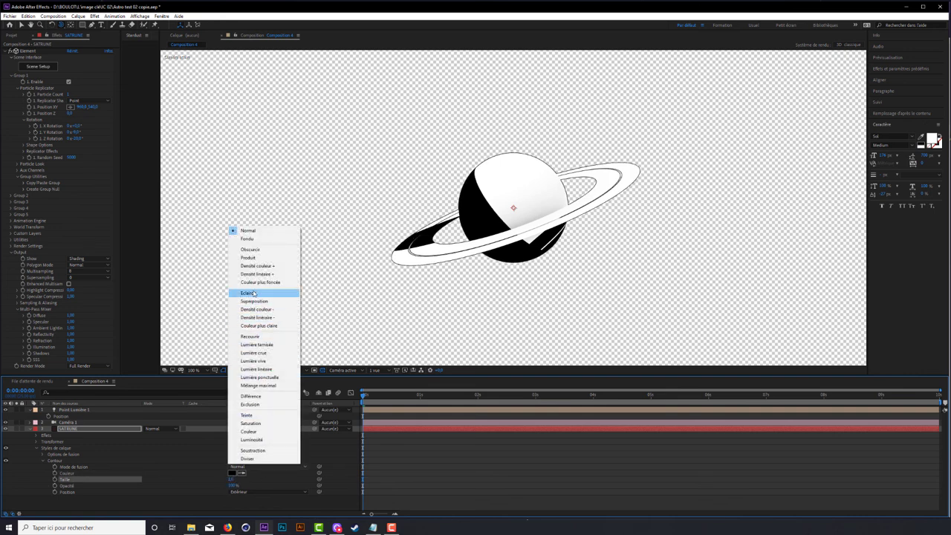
left_click(264, 509)
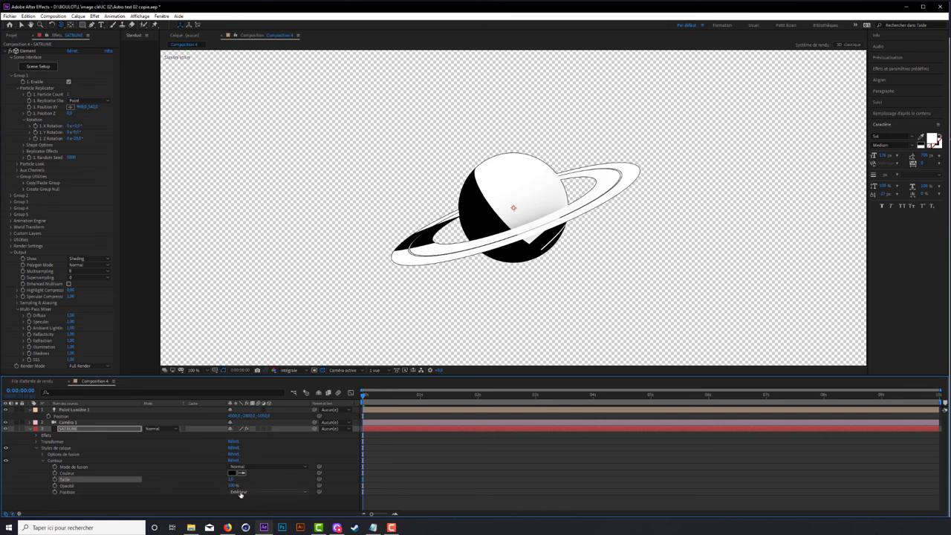
left_click(240, 492)
left_click(236, 483)
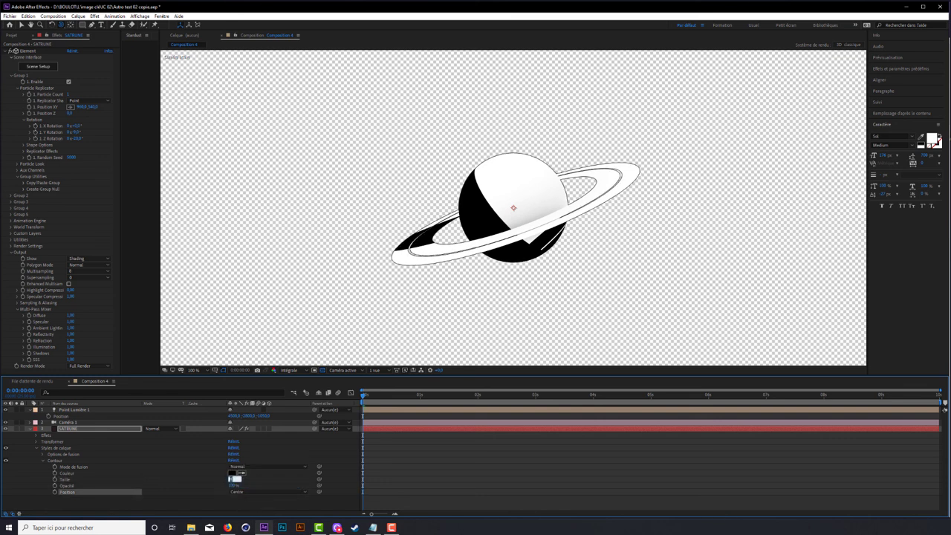
left_click_drag(235, 479, 228, 479)
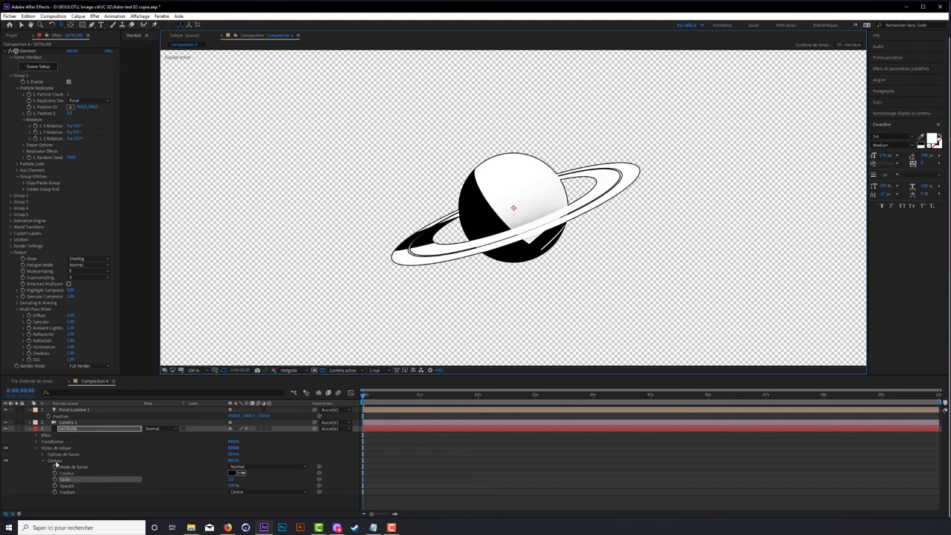
Step: Delete SATURNE's layer styles and switch the viewer back to a black background
left_click(55, 462)
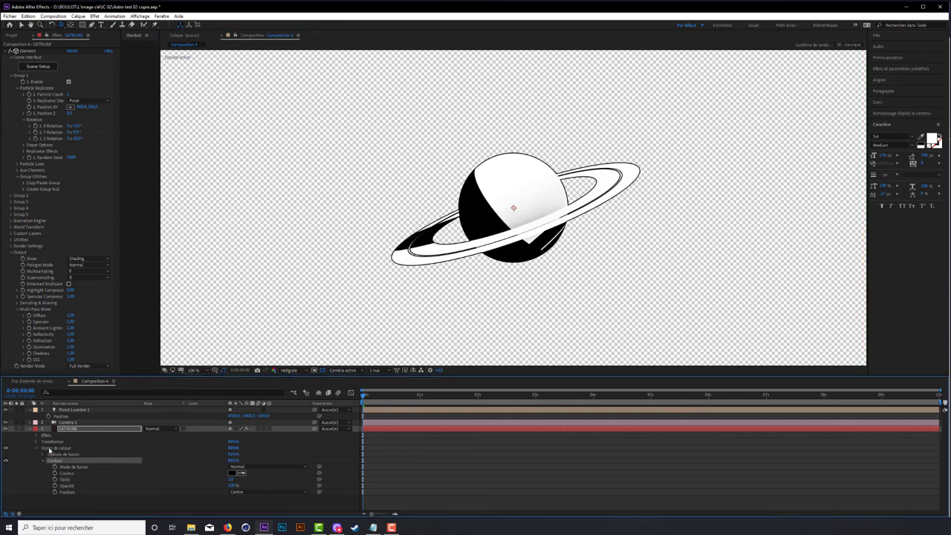
left_click(50, 449)
key("Delete")
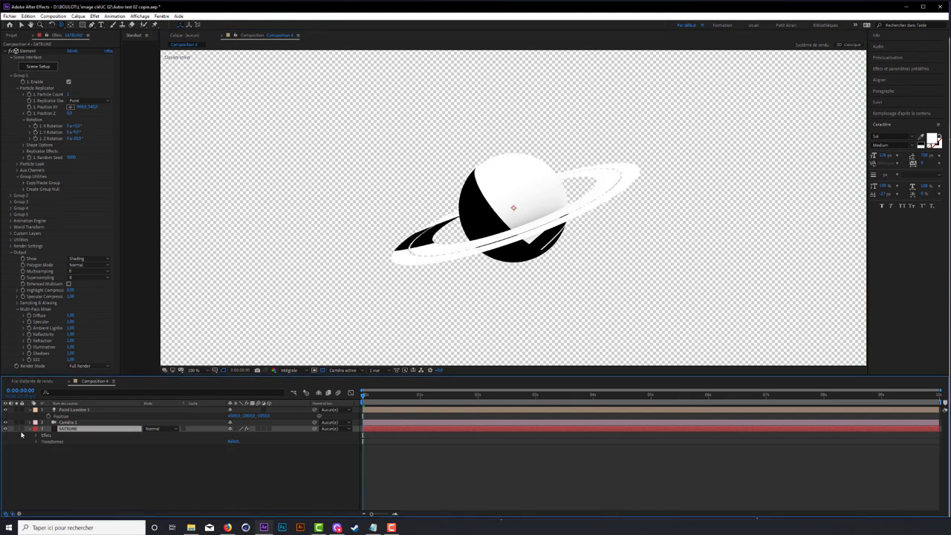
left_click(30, 429)
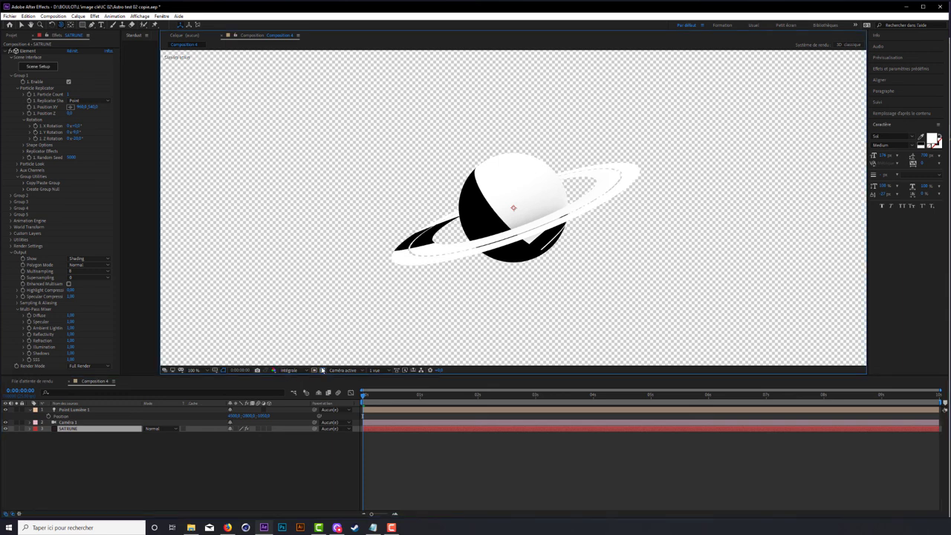
left_click(314, 369)
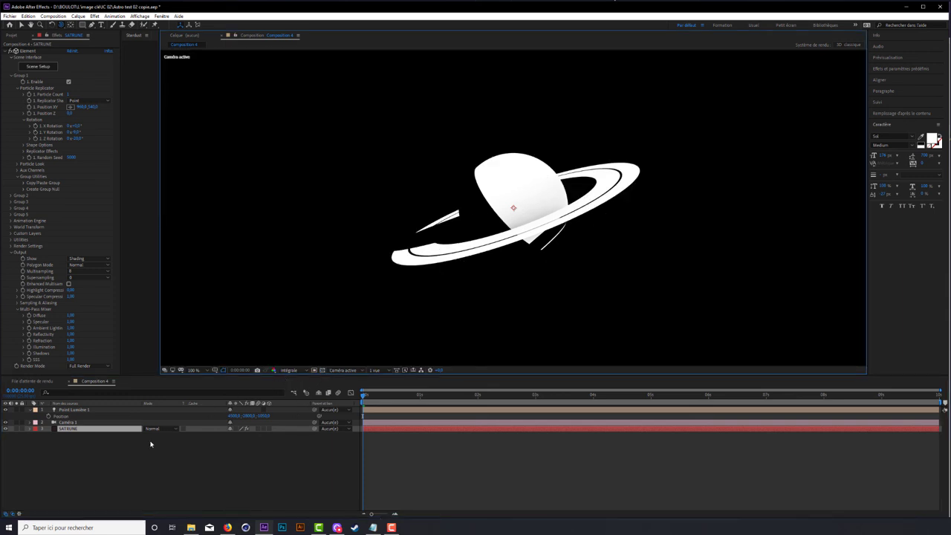
left_click(134, 481)
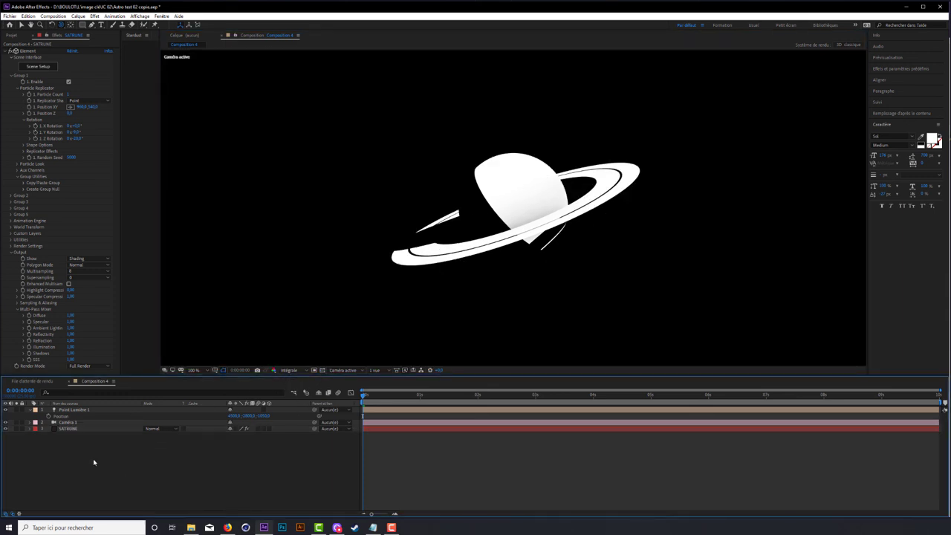
Step: Duplicate the SATURNE layer with Ctrl+D, then select the bottom two copies
left_click(75, 430)
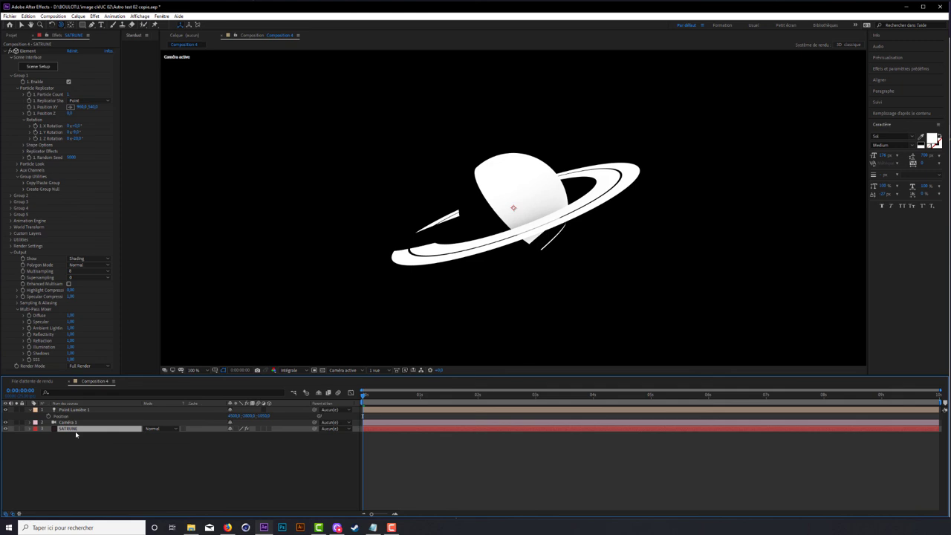
key("ctrl+d")
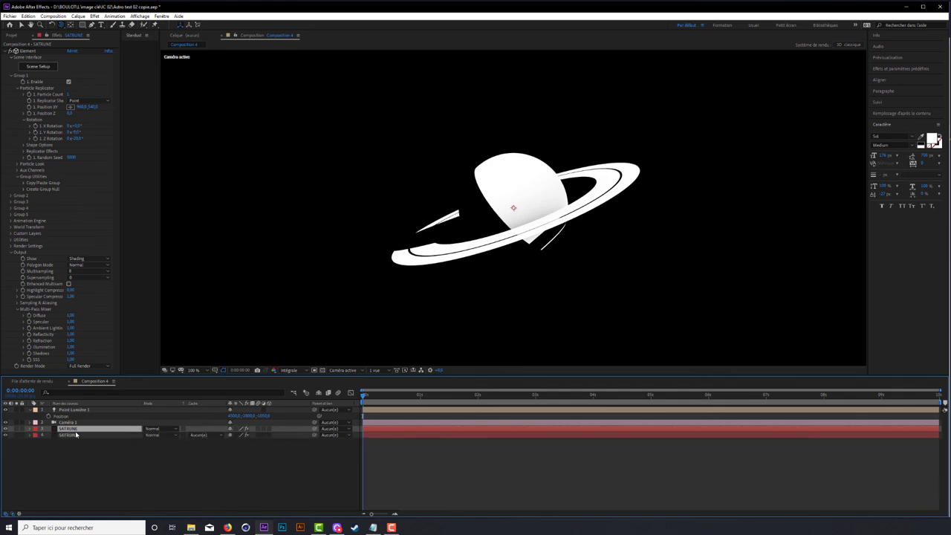
key("ctrl+d")
key("ctrl+d")
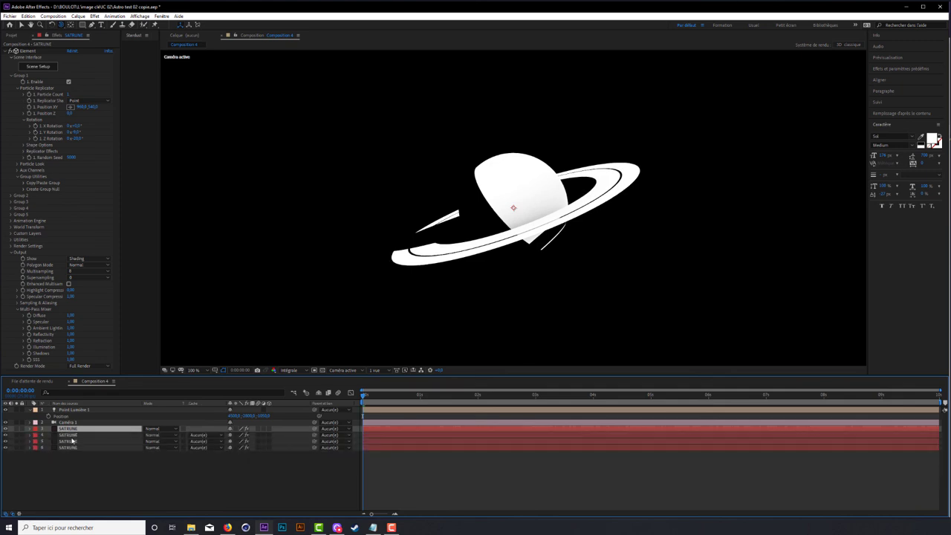
left_click(69, 442)
left_click(78, 448, "shift")
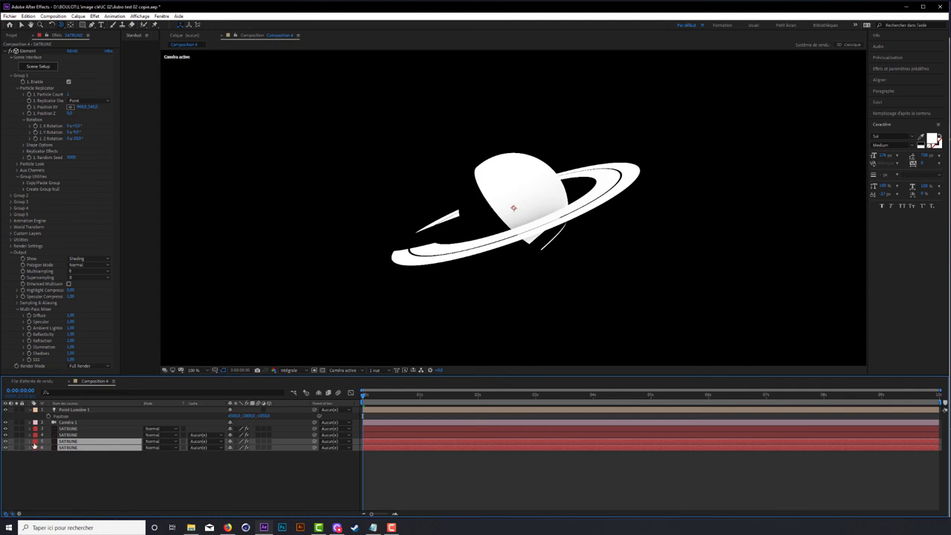
Step: Label the bottom two SATURNE layers purple (Pourpre) and the top two green (Vert)
left_click(35, 448)
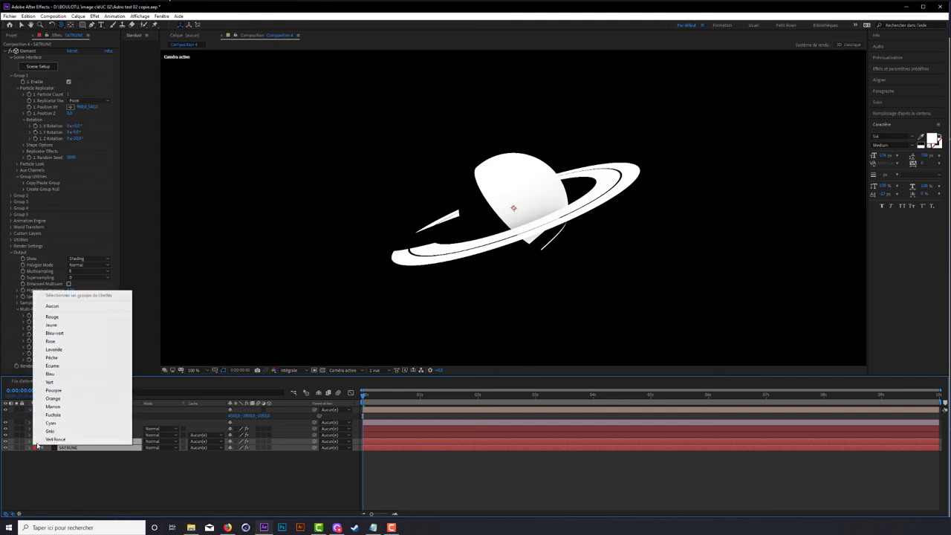
left_click(80, 390)
left_click(75, 434)
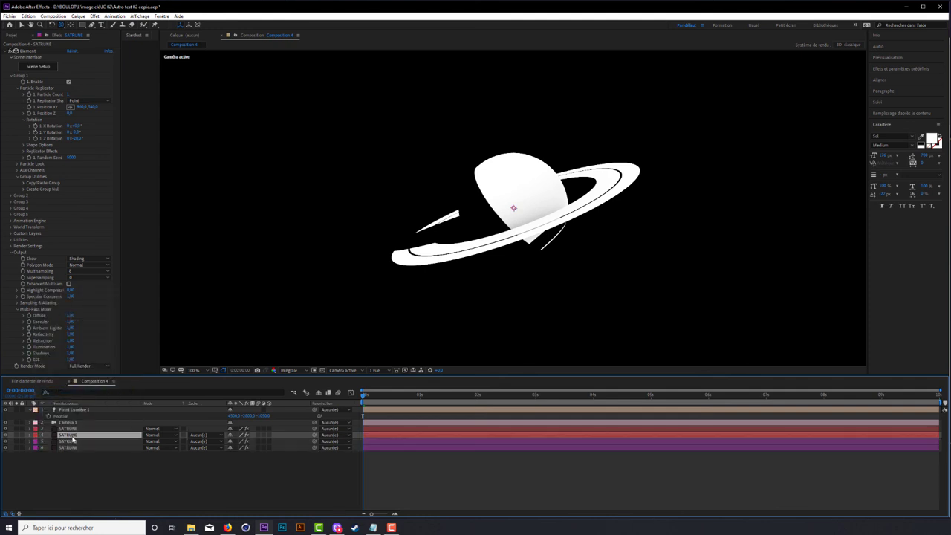
left_click(75, 429, "shift")
left_click(37, 435)
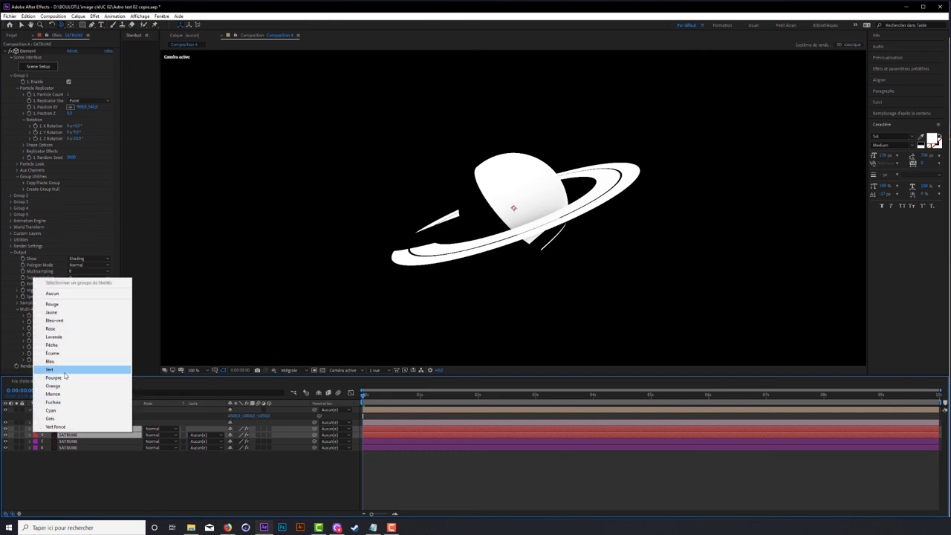
left_click(50, 370)
left_click(138, 474)
Step: Rename the bottom two layers planet and planet alpha
left_click(69, 448)
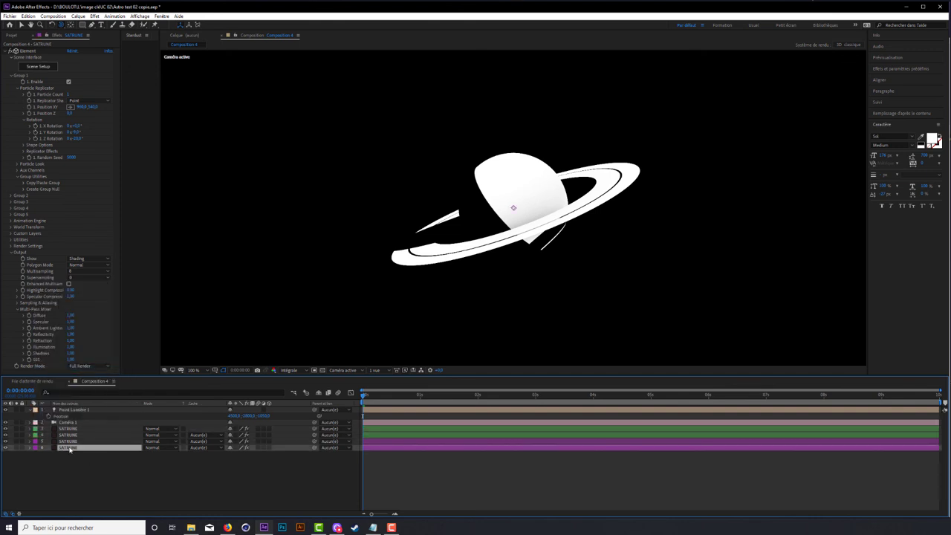
key("Return")
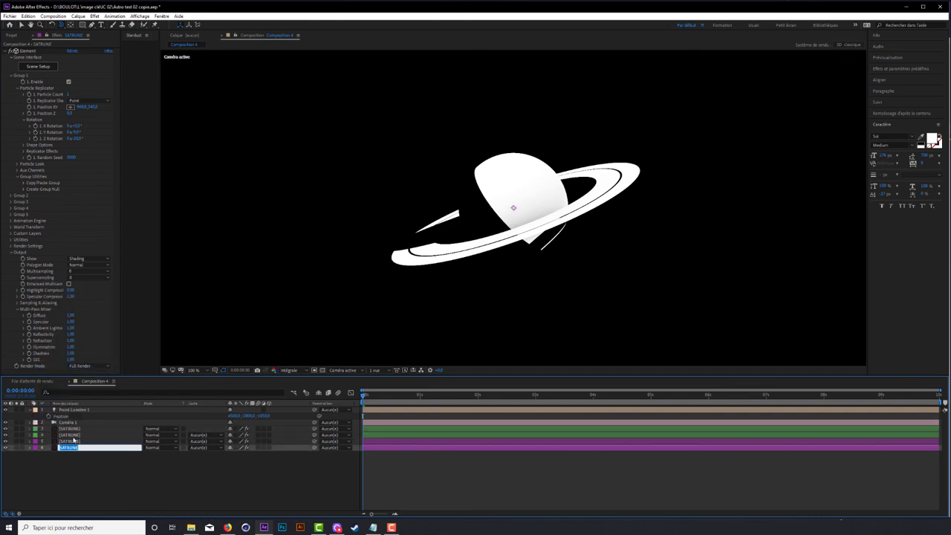
left_click(68, 449)
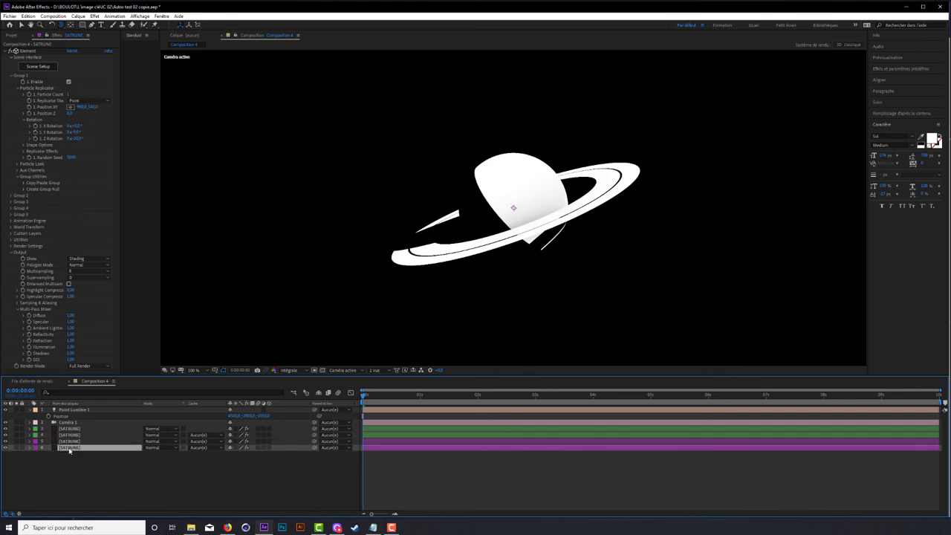
key("Return")
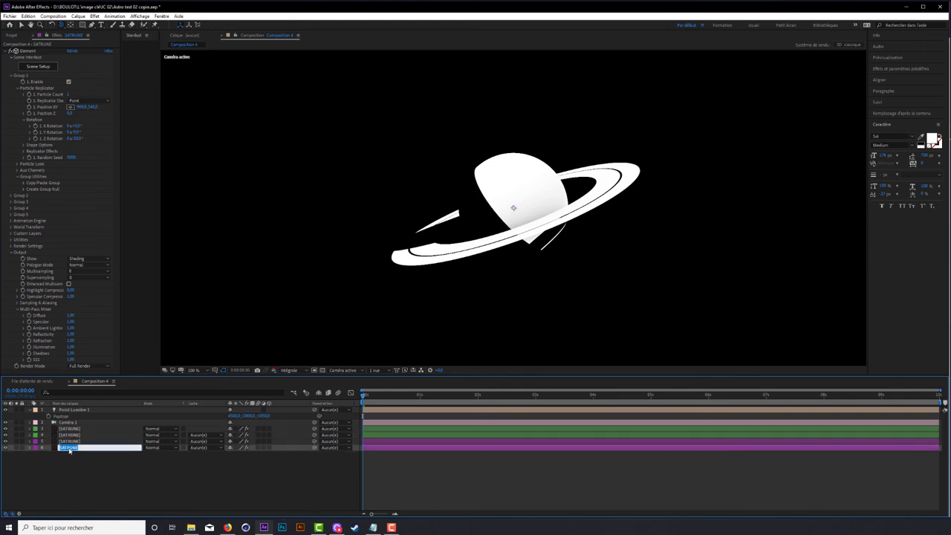
type("planet")
left_click(69, 442)
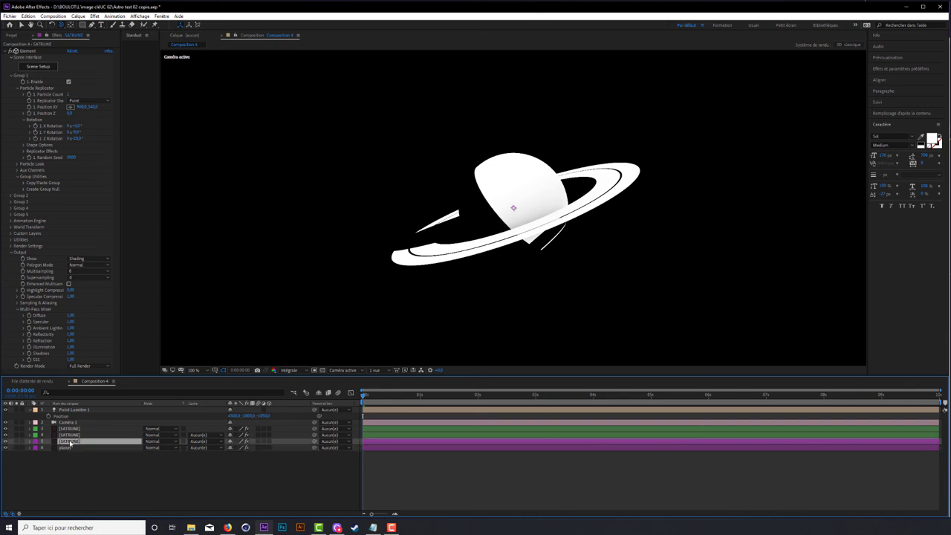
key("Return")
type("planet alpha")
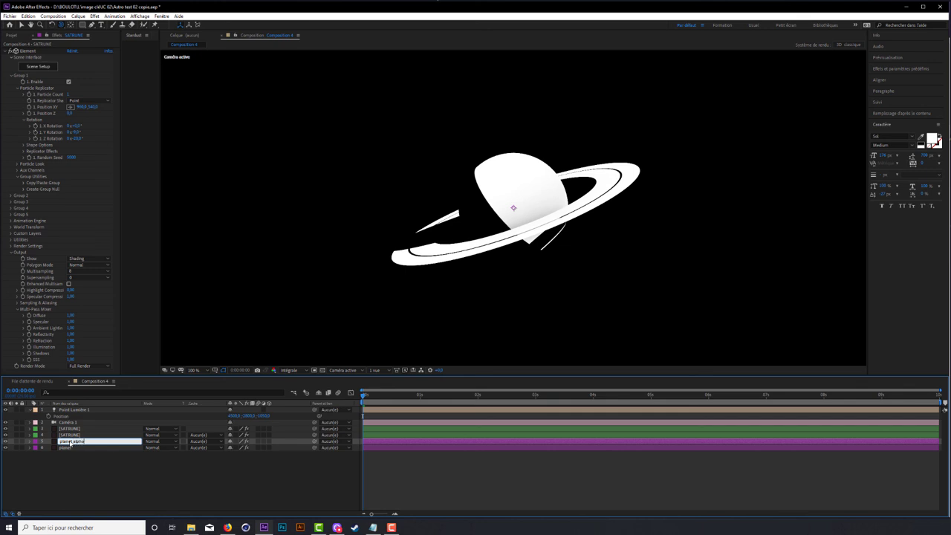
key("Return")
Step: Rename the upper two layers anneaux and anneaux alpha
left_click(66, 435)
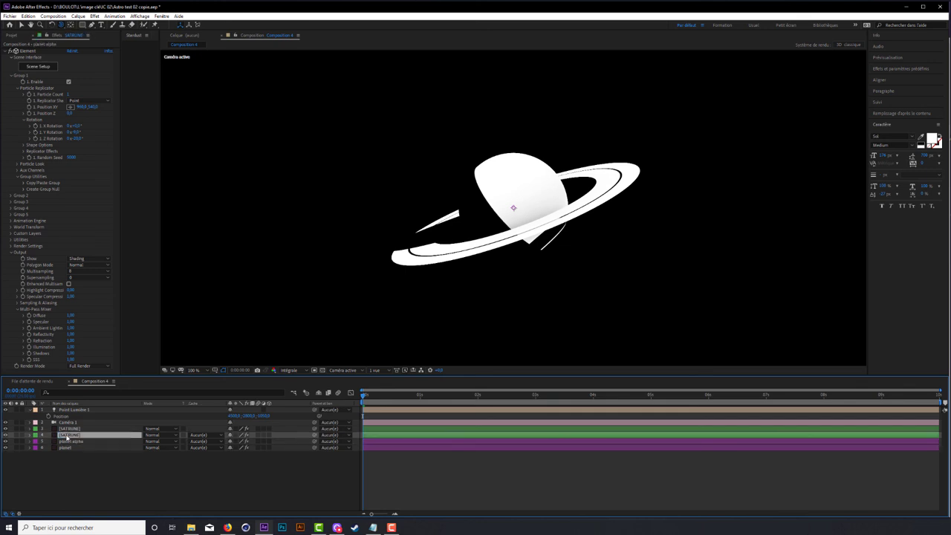
key("Return")
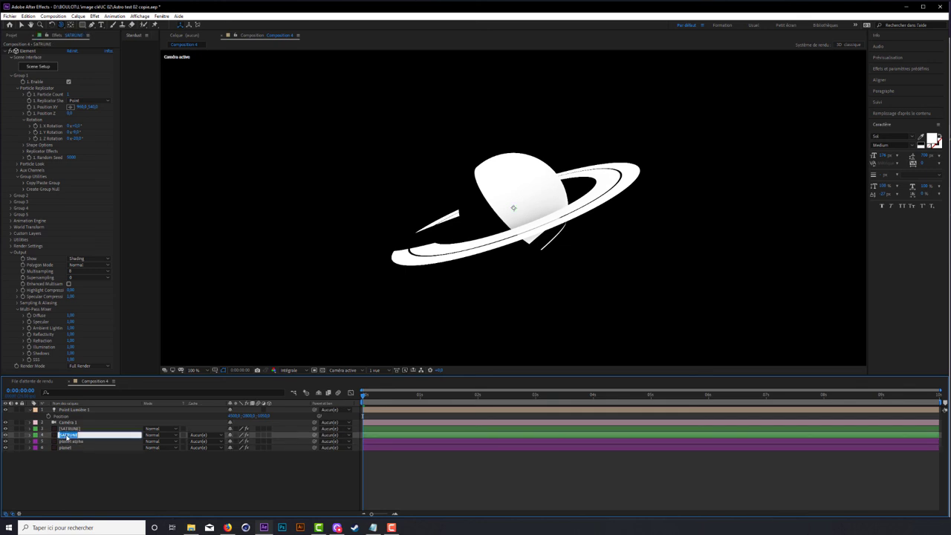
type("anneaux")
key("Return")
left_click(75, 430)
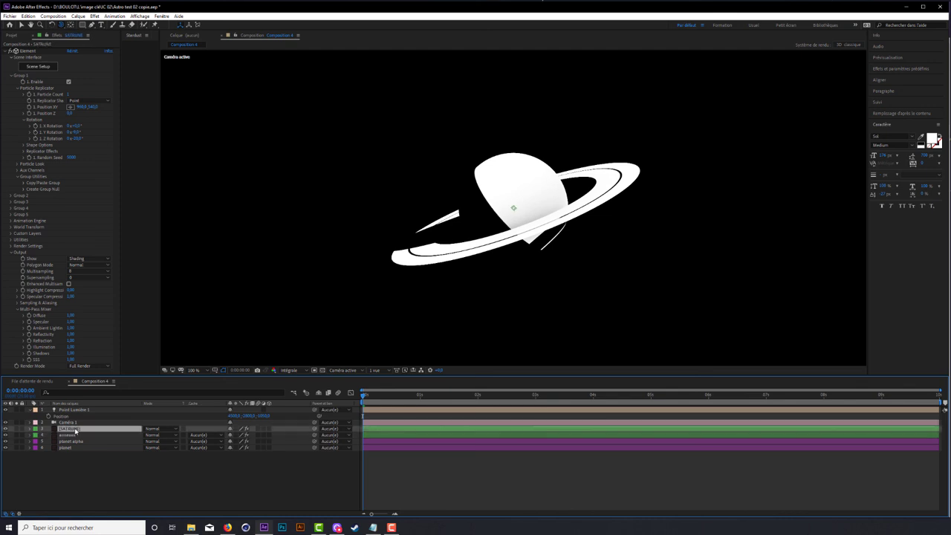
key("Return")
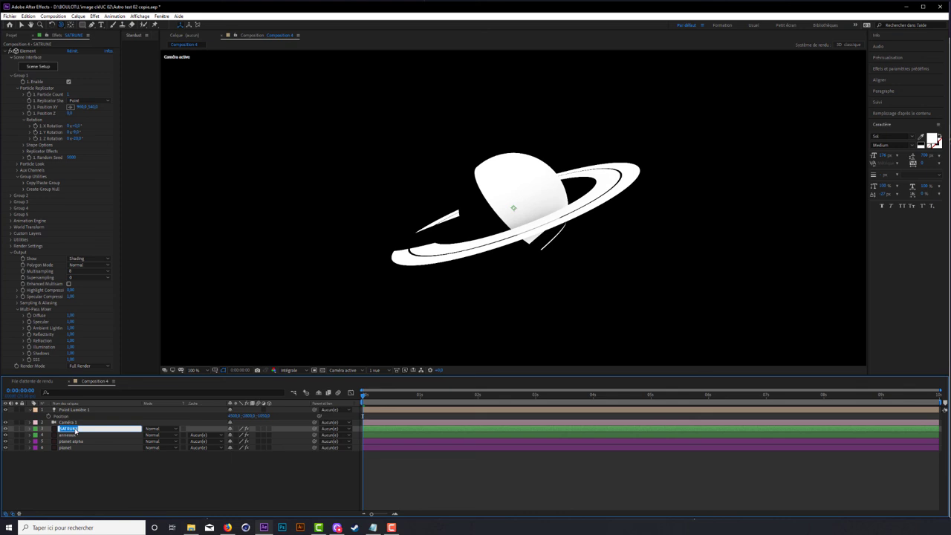
type("en")
type("eaux alpha")
left_click(76, 490)
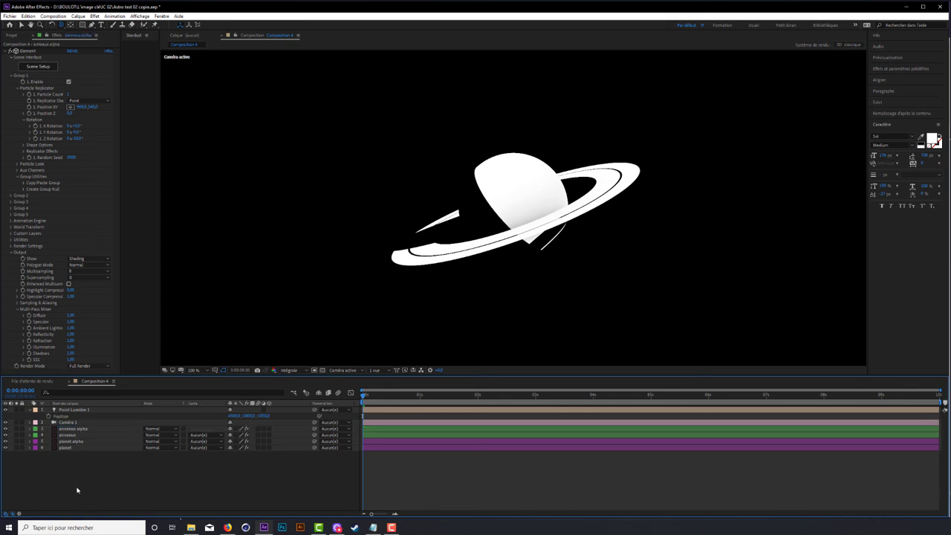
Step: Set the Element render pass to Lighting on planet alpha and anneaux alpha, then select planet
left_click(68, 443)
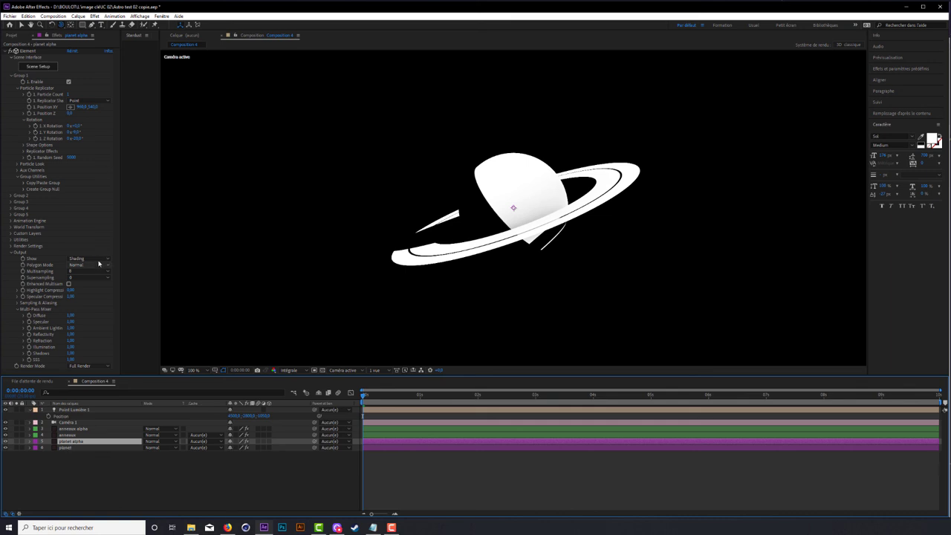
left_click(97, 260)
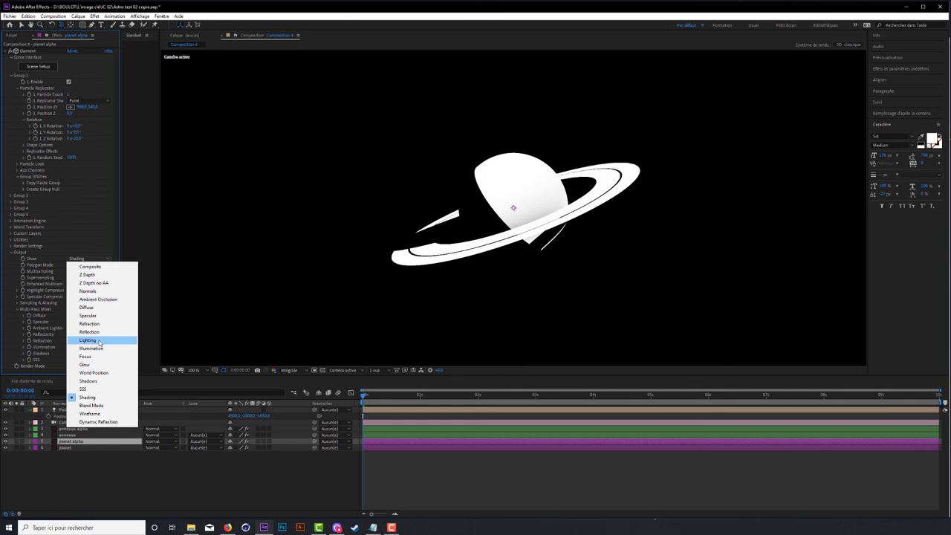
left_click(99, 341)
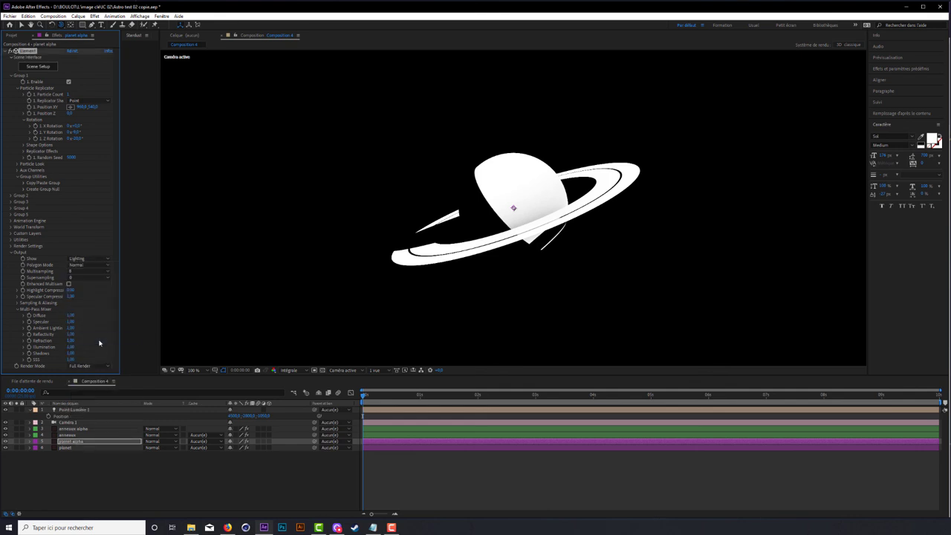
left_click(78, 430)
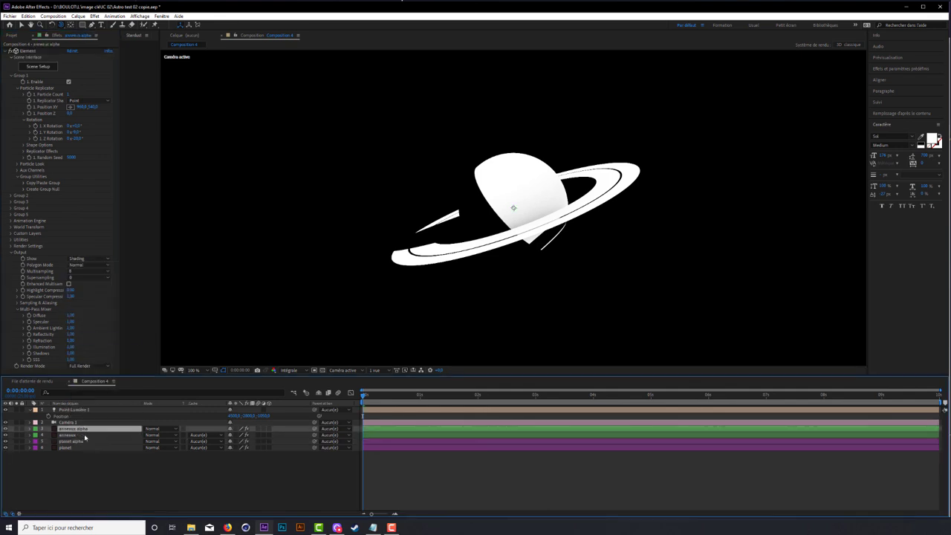
left_click(90, 258)
left_click(104, 340)
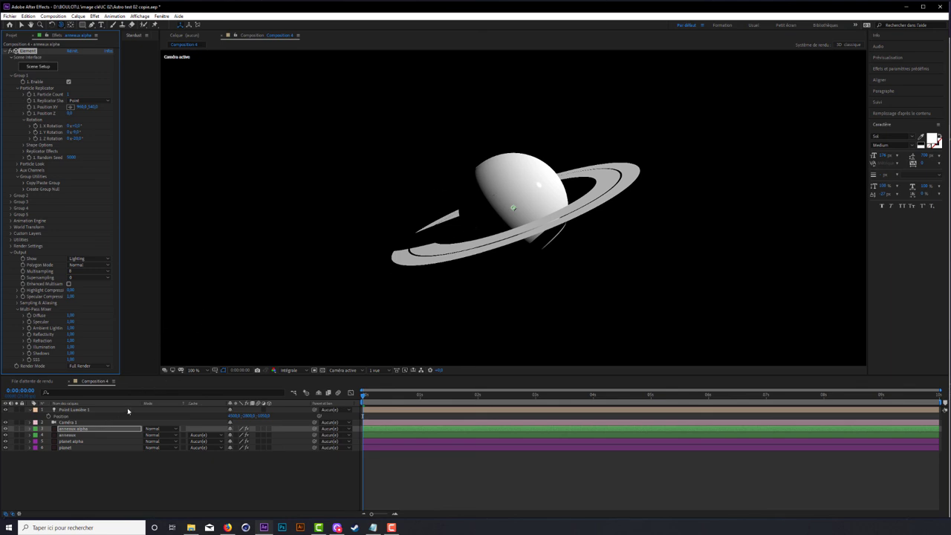
left_click(85, 472)
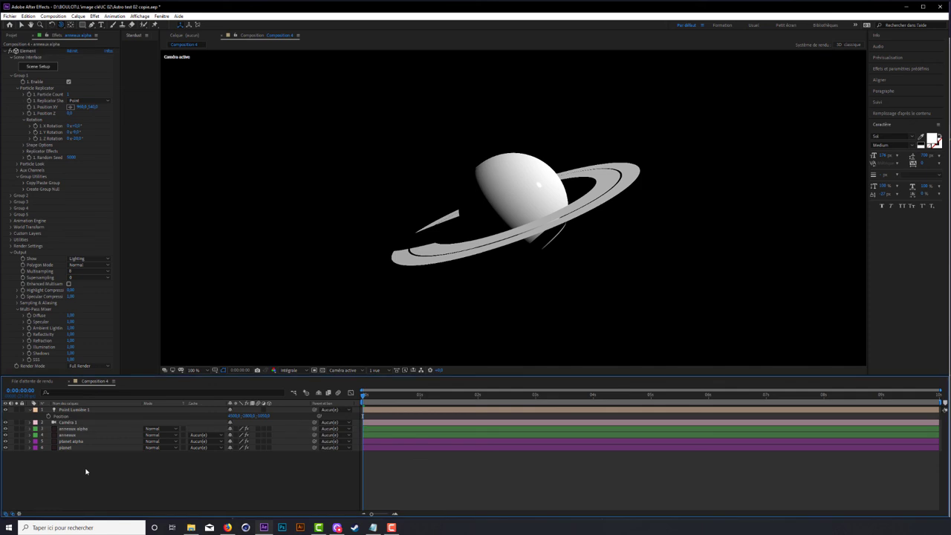
left_click(73, 448)
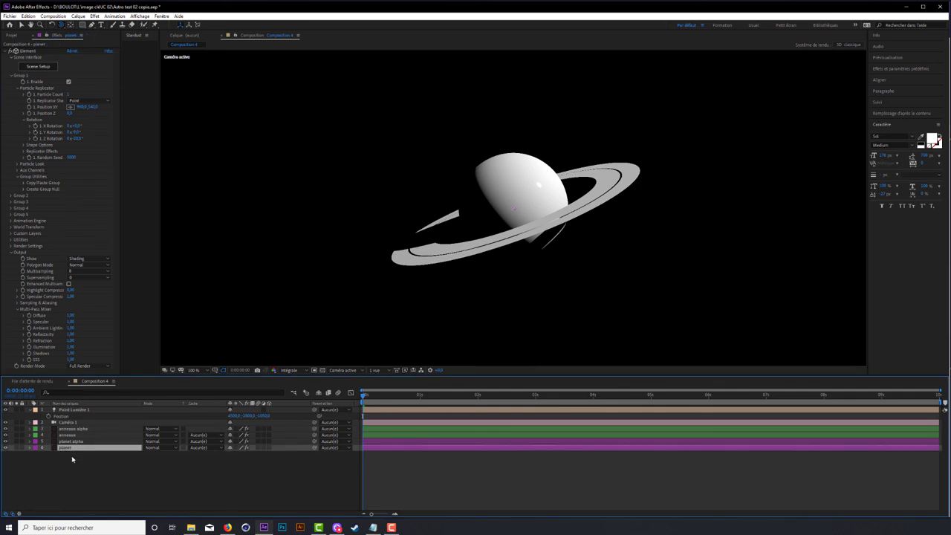
Step: Open the planet layer's Element Scene Setup and expand the sphere and ring models
left_click(45, 68)
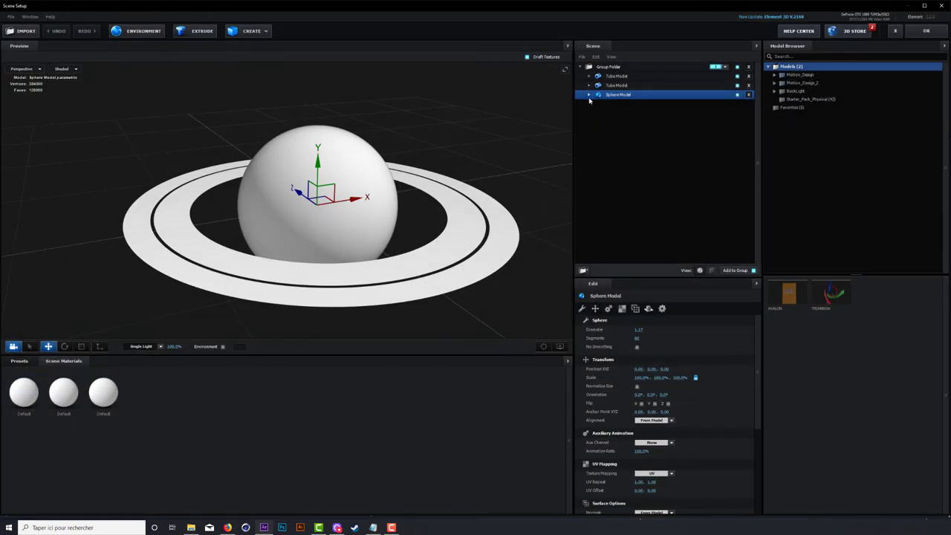
left_click(588, 95)
left_click(589, 86)
left_click(590, 76)
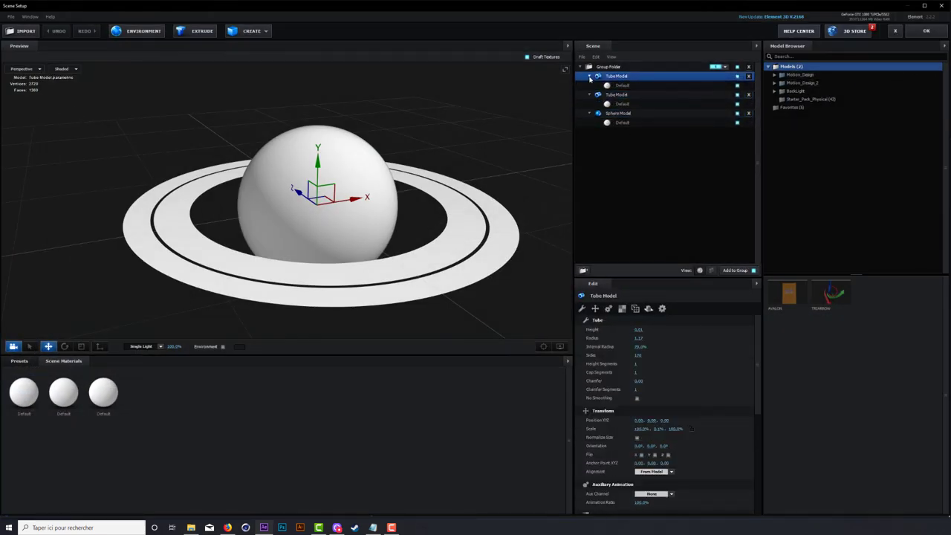
mouse_move(397, 191)
left_mouse_down()
mouse_move(436, 201)
mouse_move(511, 192)
left_mouse_up()
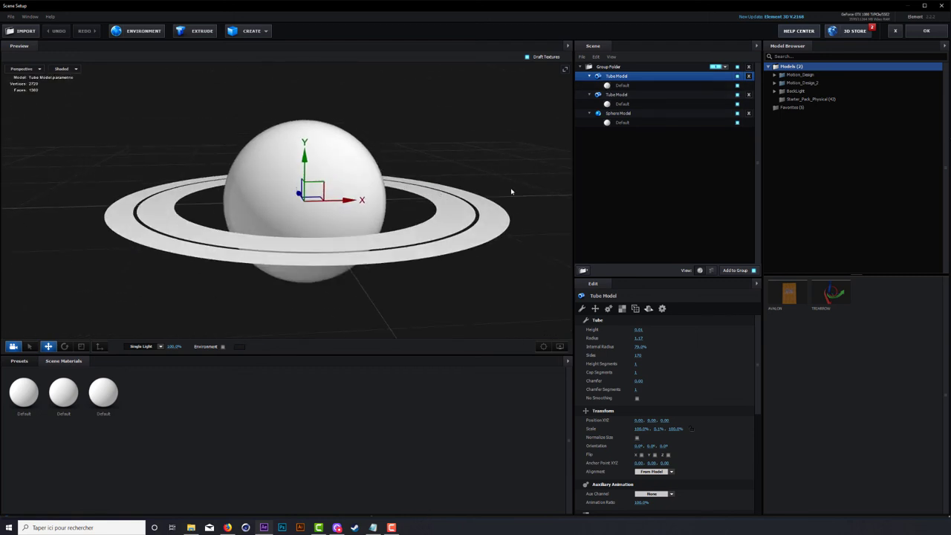
Step: Enable Matte Shadow on the Default materials of both Tube Model rings
left_click(617, 85)
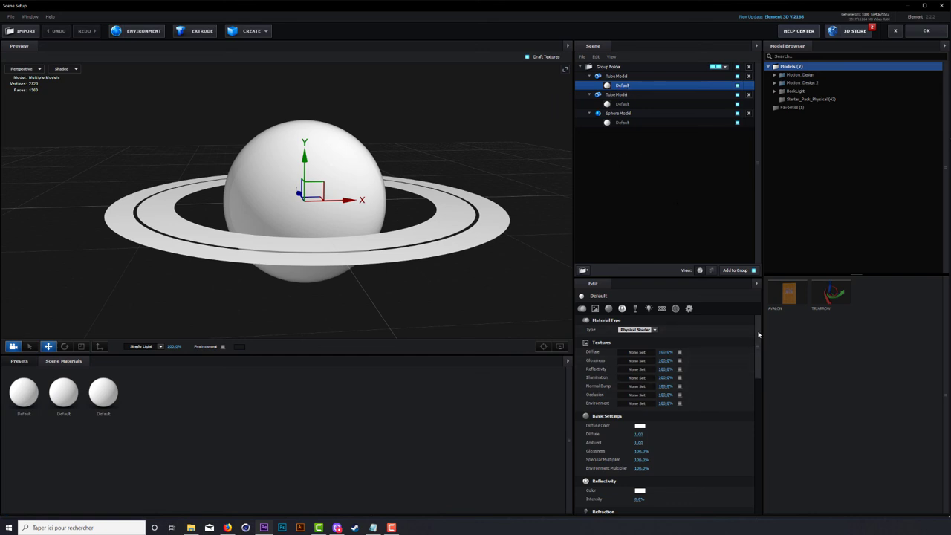
scroll(761, 349, "down", 1)
scroll(761, 349, "down", 5)
scroll(760, 350, "down", 5)
scroll(760, 349, "down", 5)
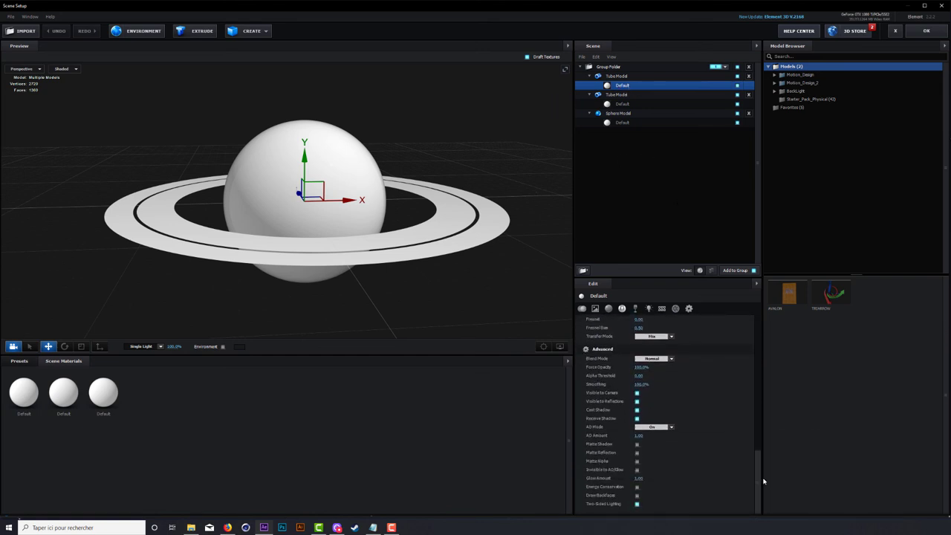
left_click(637, 443)
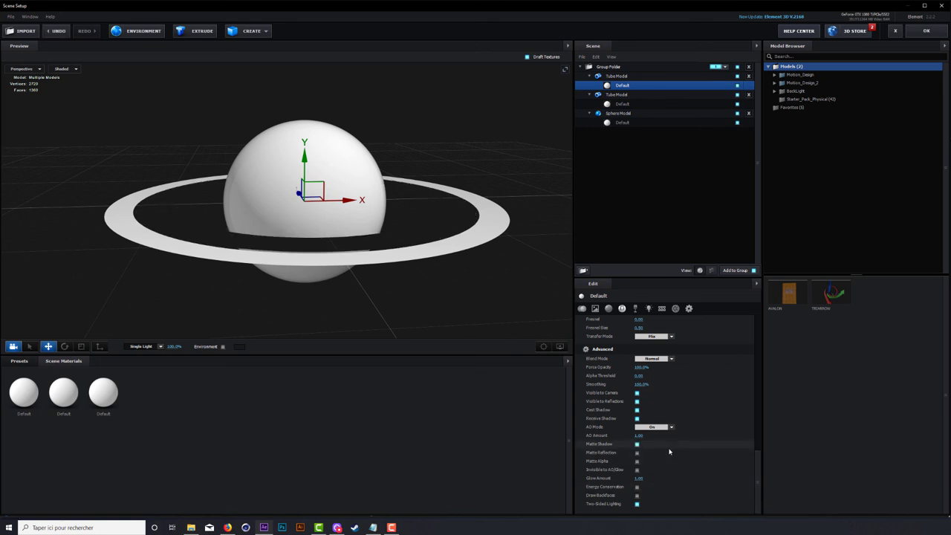
left_click(625, 105)
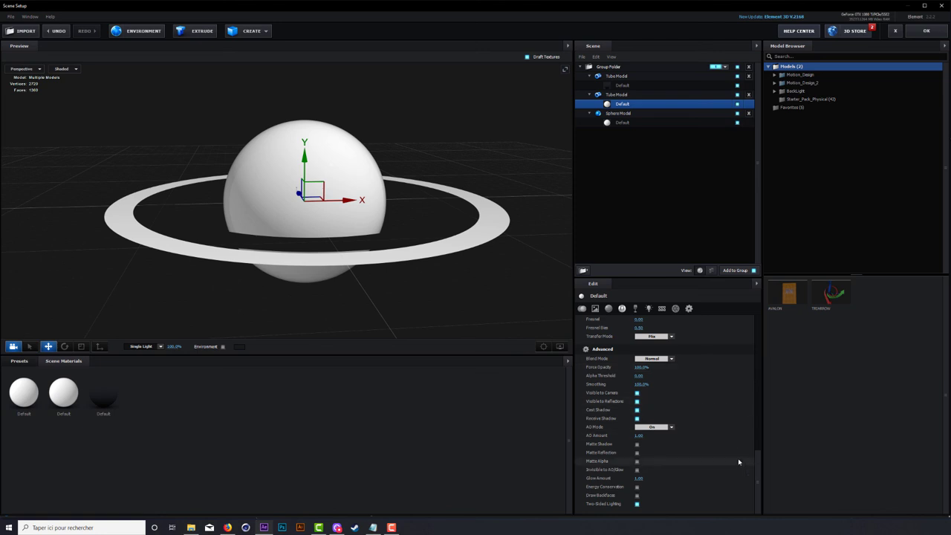
left_click(637, 444)
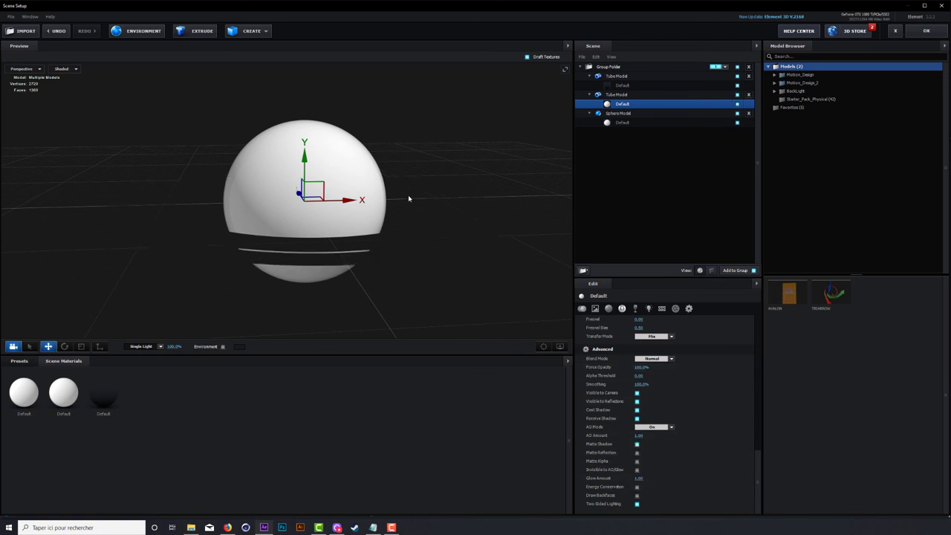
left_click_drag(409, 198, 438, 174)
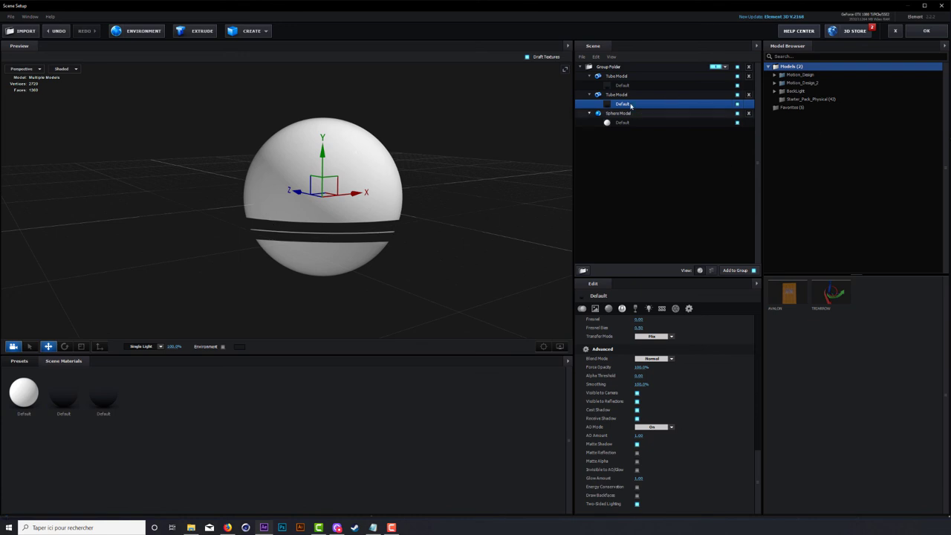
Step: Apply the planet scene, then set Matte Shadow on both ring materials of planet alpha
left_click(927, 30)
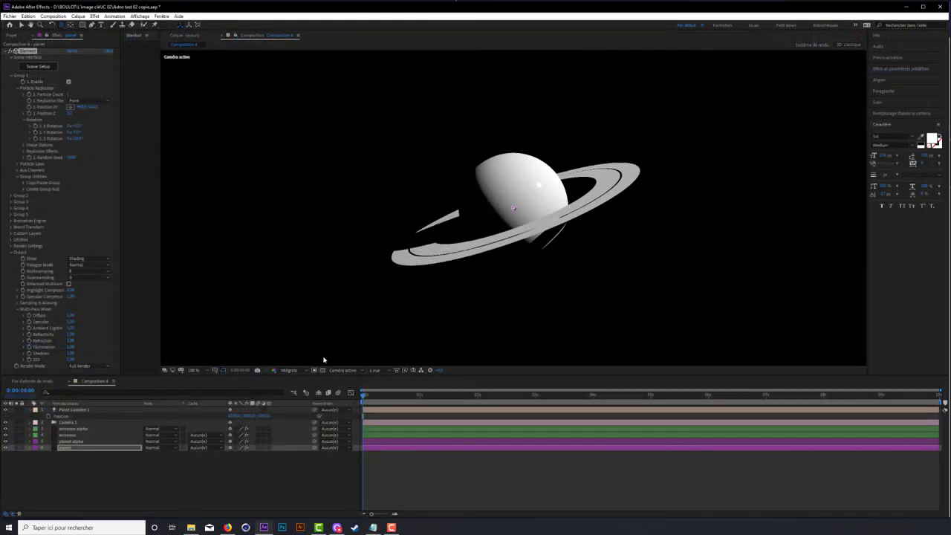
left_click(70, 441)
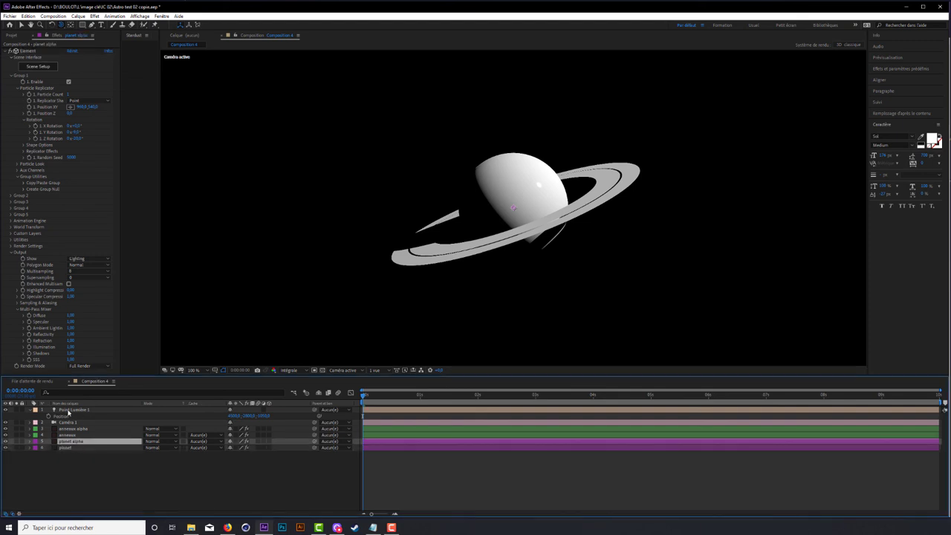
left_click(44, 68)
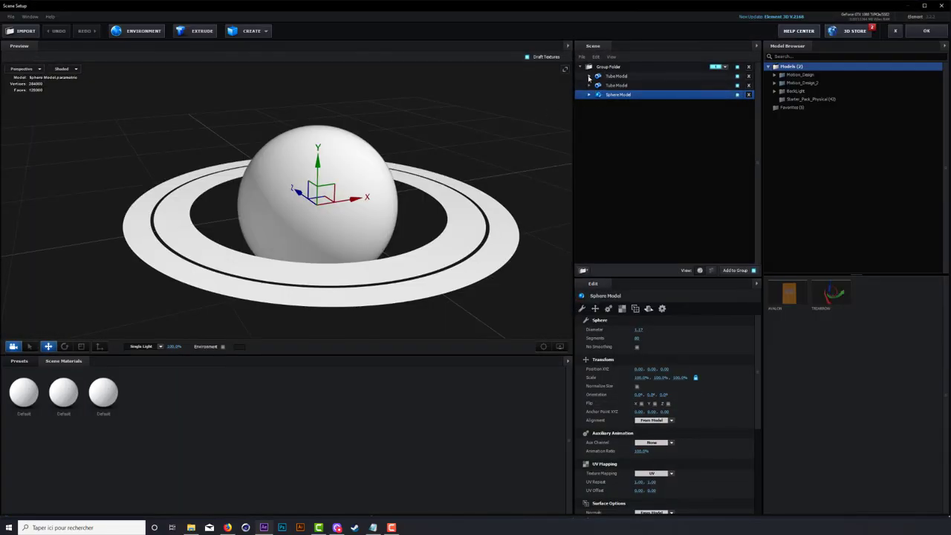
left_click(590, 76)
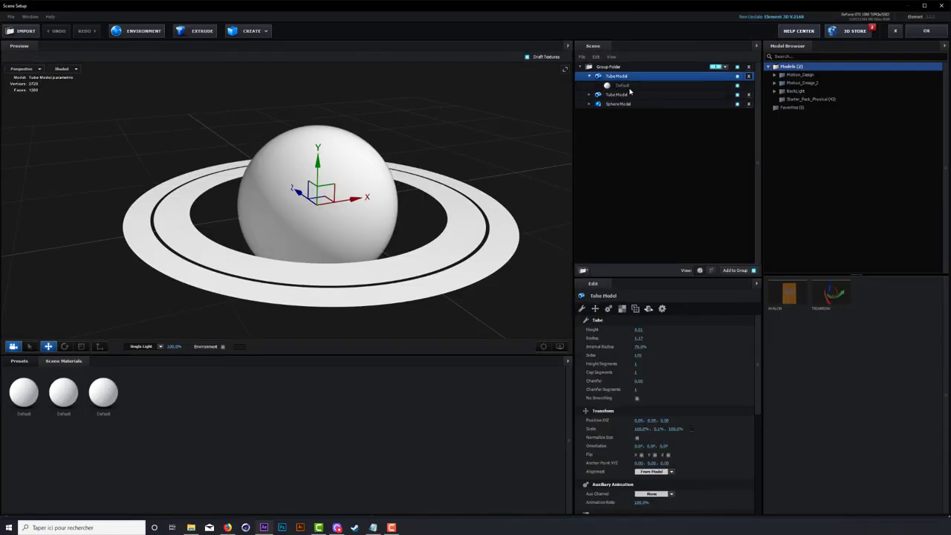
left_click(622, 85)
scroll(759, 371, "down", 3)
scroll(759, 371, "down", 3)
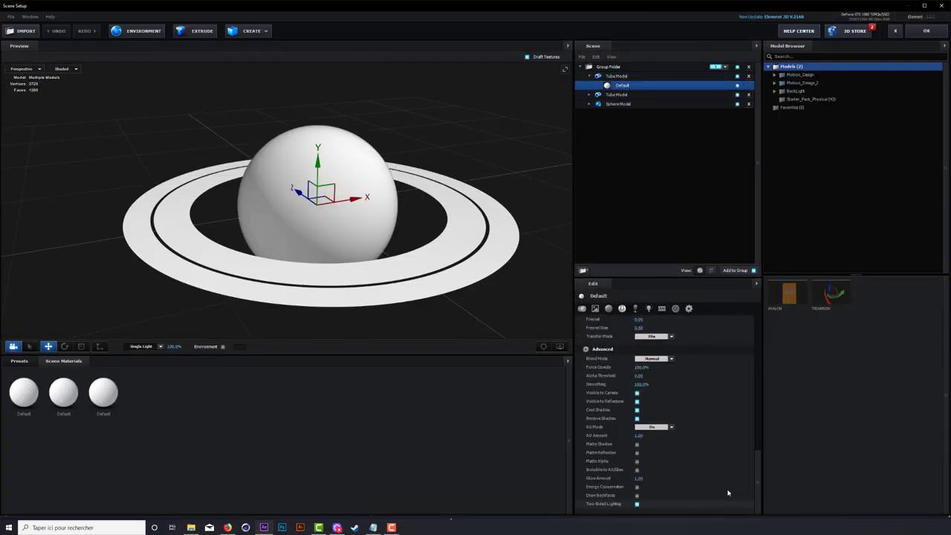
left_click(637, 444)
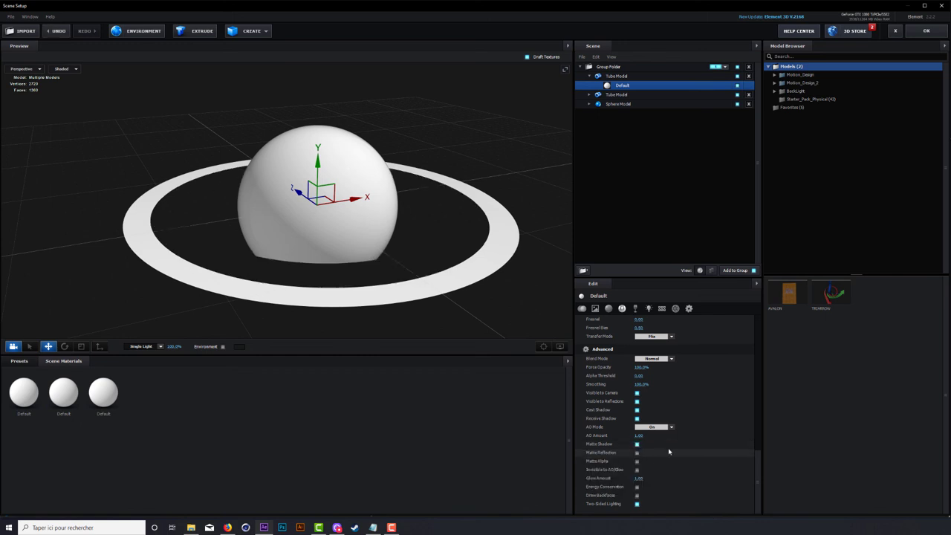
left_click(592, 95)
left_click(620, 104)
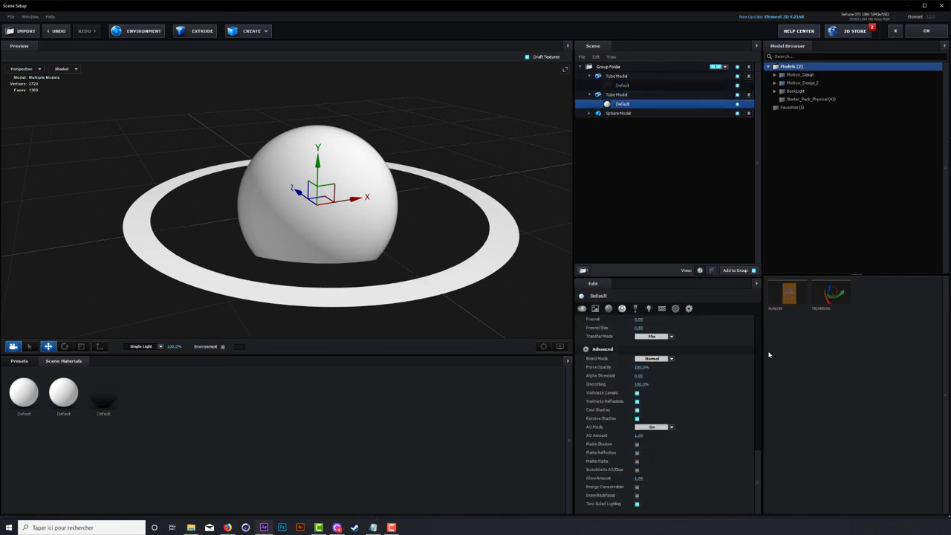
left_click(637, 445)
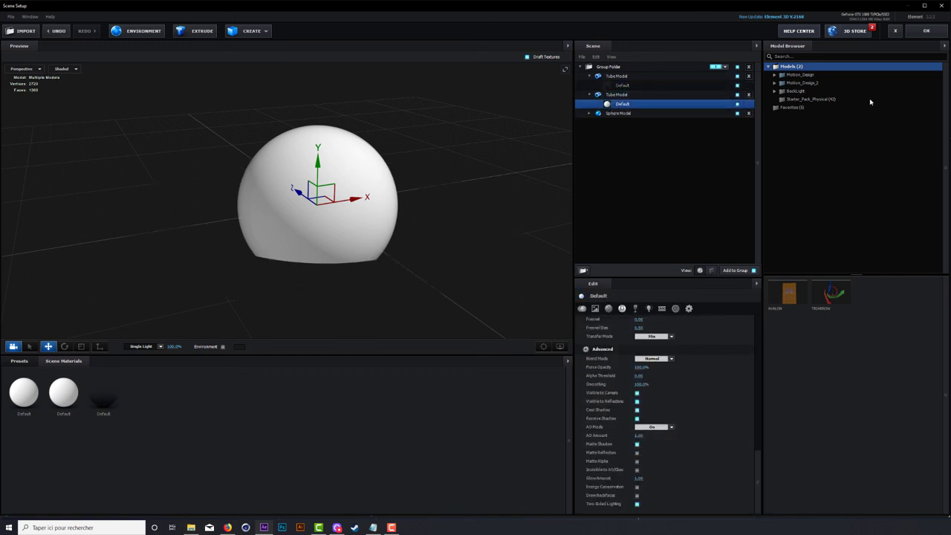
Step: Apply the planet alpha scene and open Scene Setup for the anneaux layer
left_click(927, 31)
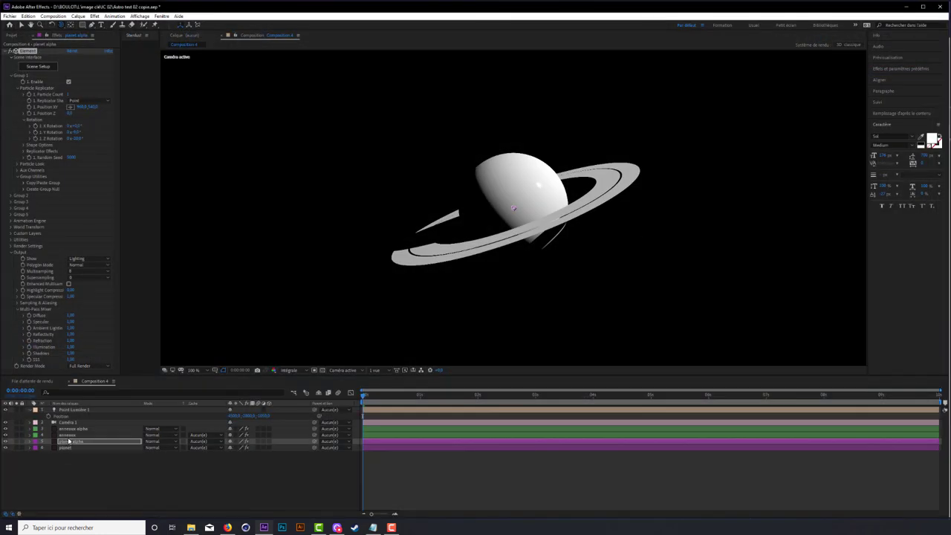
left_click(71, 436)
left_click(47, 67)
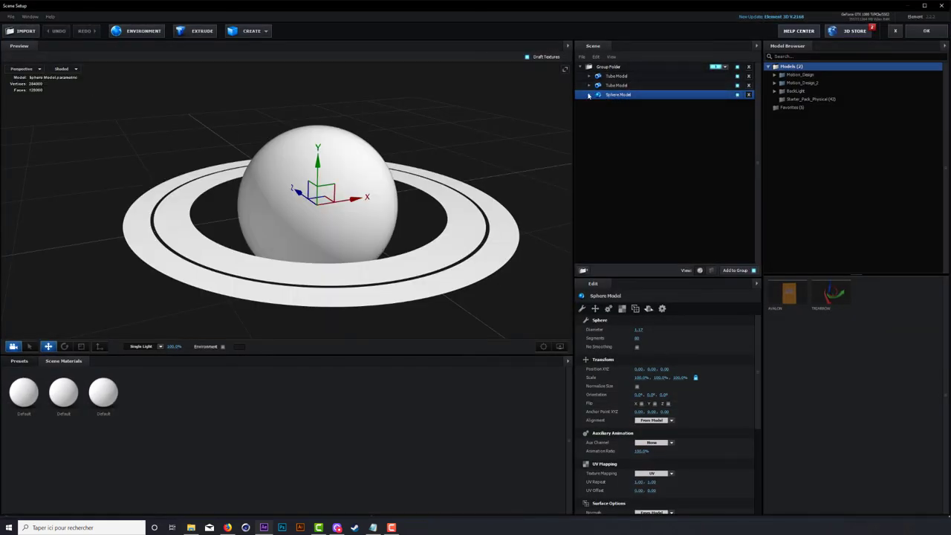
Step: Set Matte Shadow on the anneaux layer's sphere material and apply the scene
left_click(589, 95)
left_click(617, 104)
left_click_drag(758, 333, 761, 492)
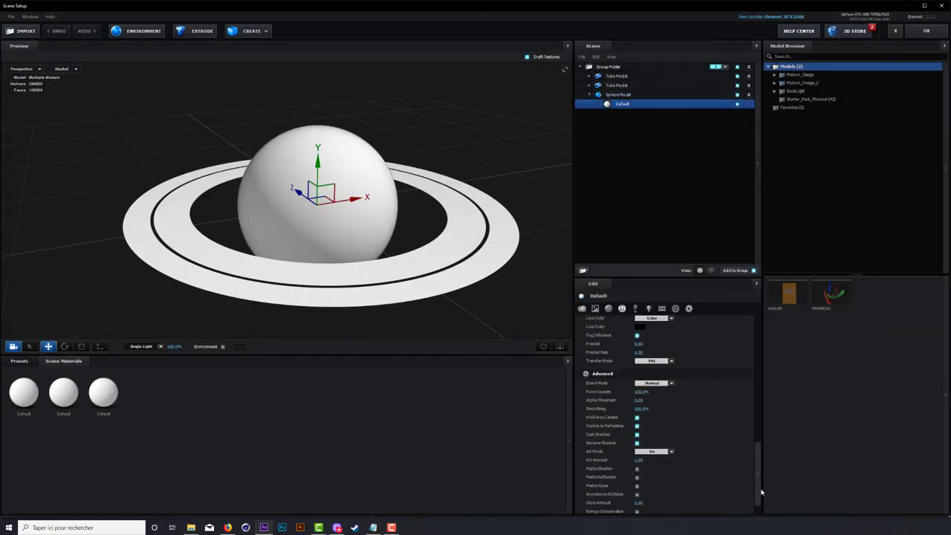
scroll(761, 492, "up", 1)
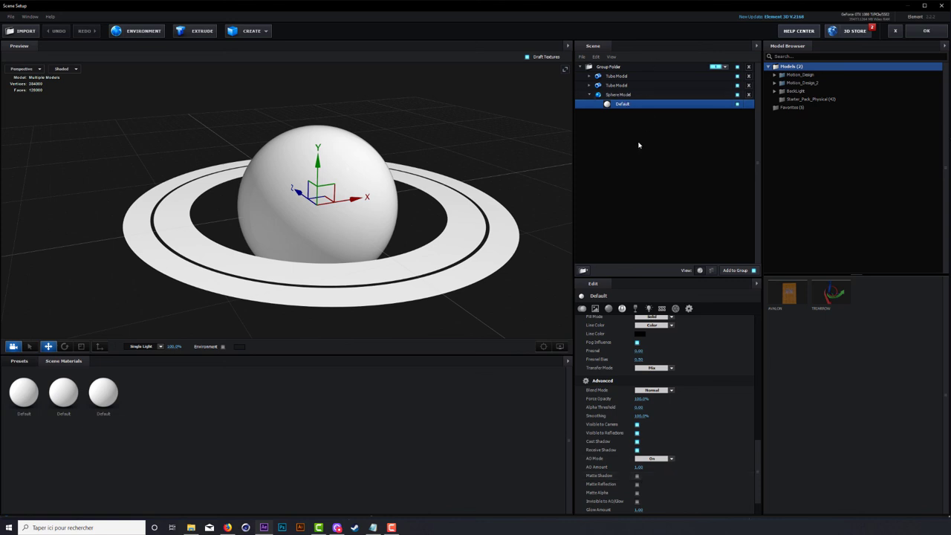
left_click(637, 476)
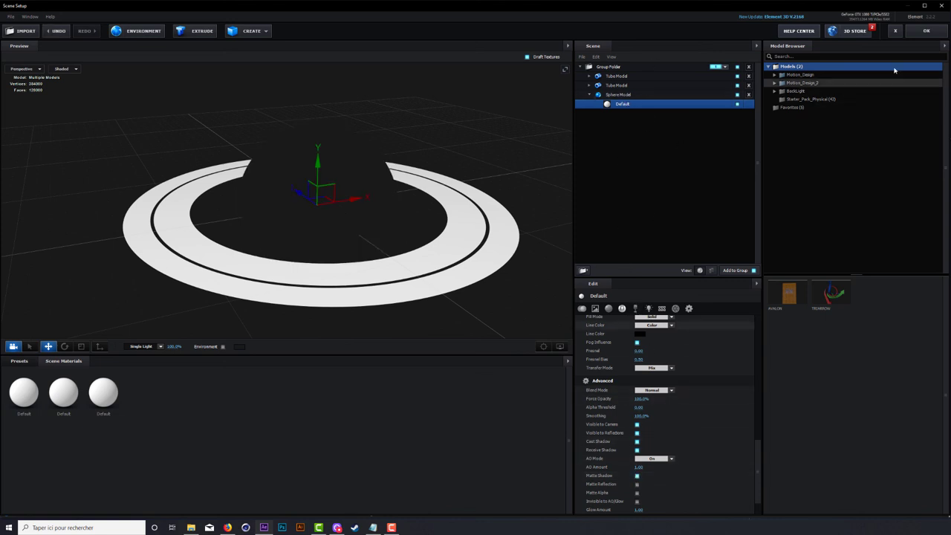
left_click(927, 30)
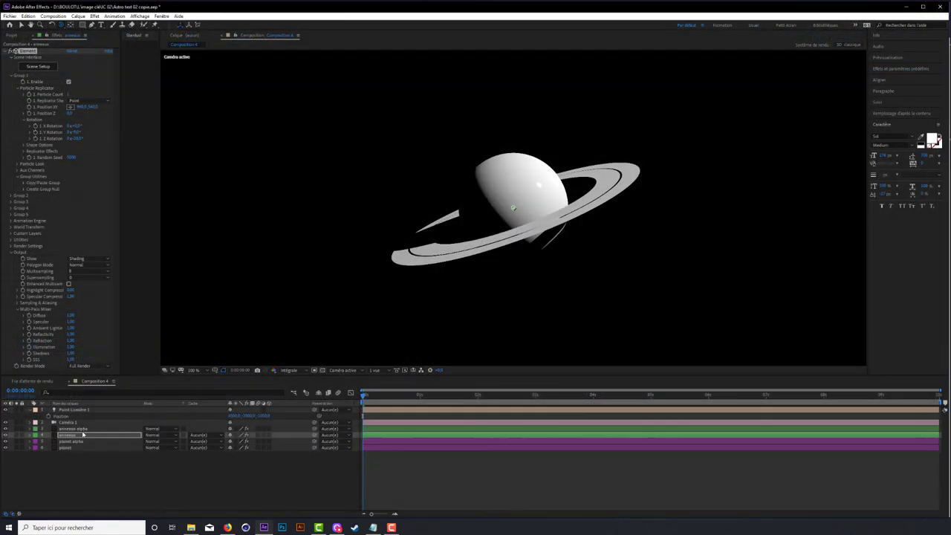
Step: Set Matte Shadow on the anneaux alpha layer's sphere material and apply the scene
left_click(85, 430)
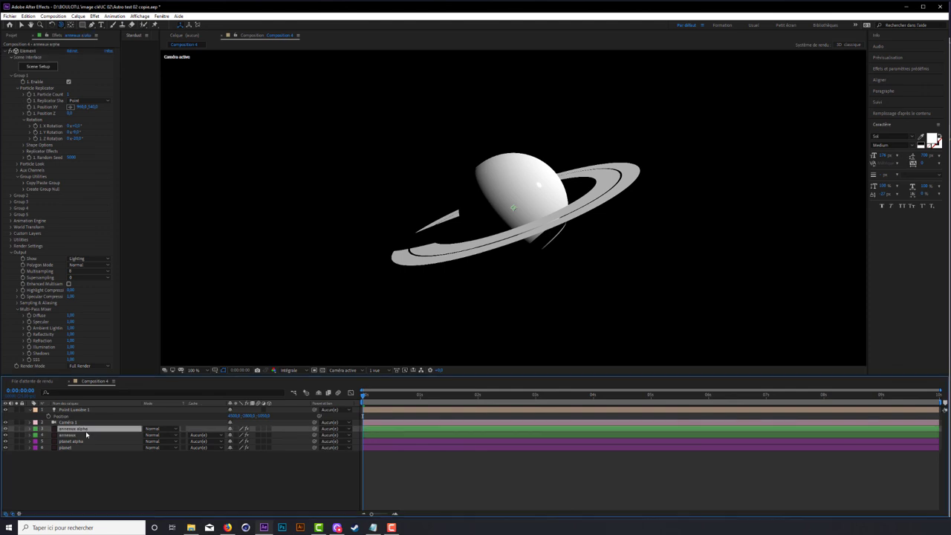
left_click(45, 70)
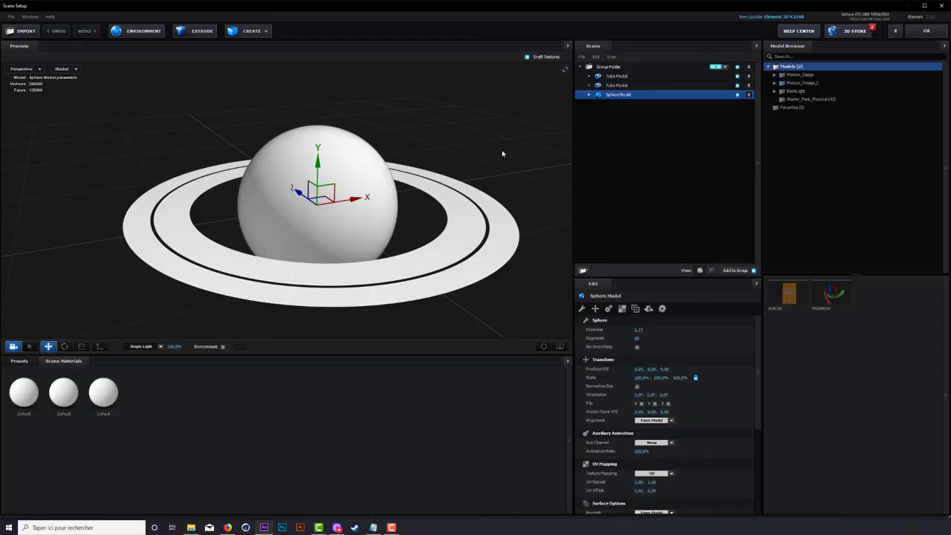
left_click(588, 95)
left_click(622, 104)
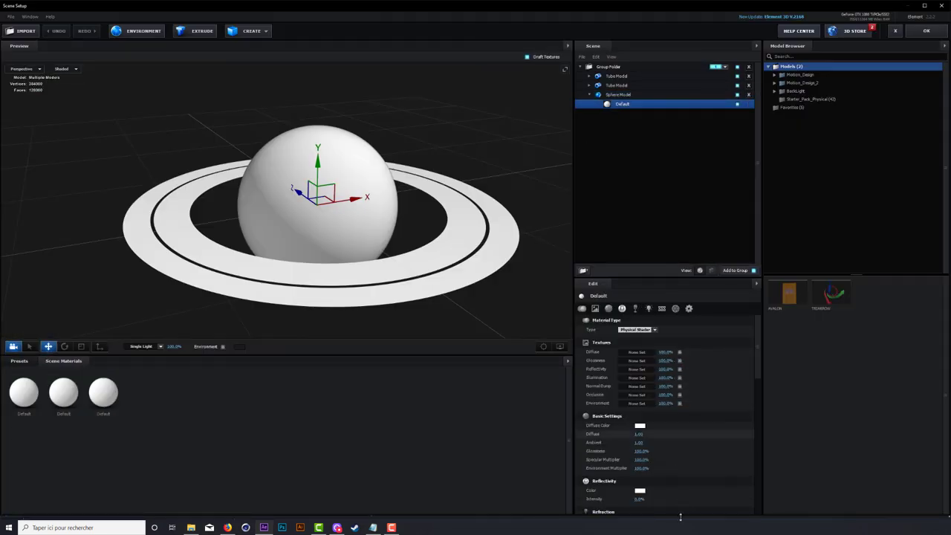
scroll(653, 478, "down", 2)
scroll(653, 478, "down", 4)
scroll(647, 487, "down", 4)
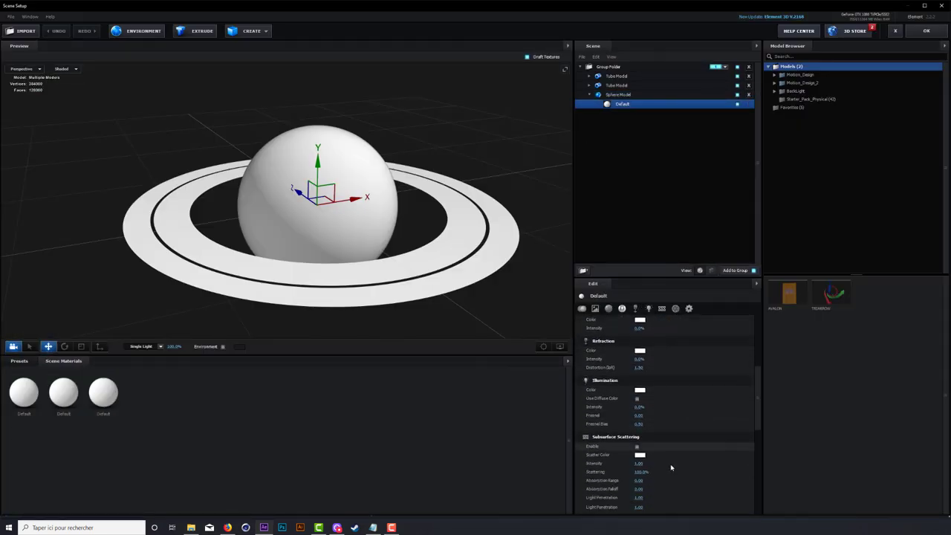
scroll(667, 504, "down", 2)
scroll(661, 490, "down", 2)
scroll(654, 475, "down", 1)
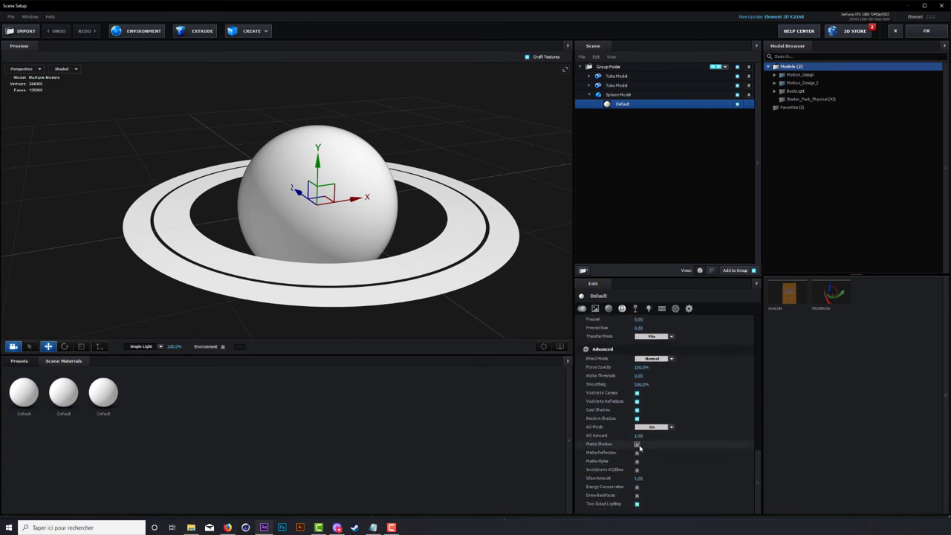
left_click(637, 445)
left_click(927, 30)
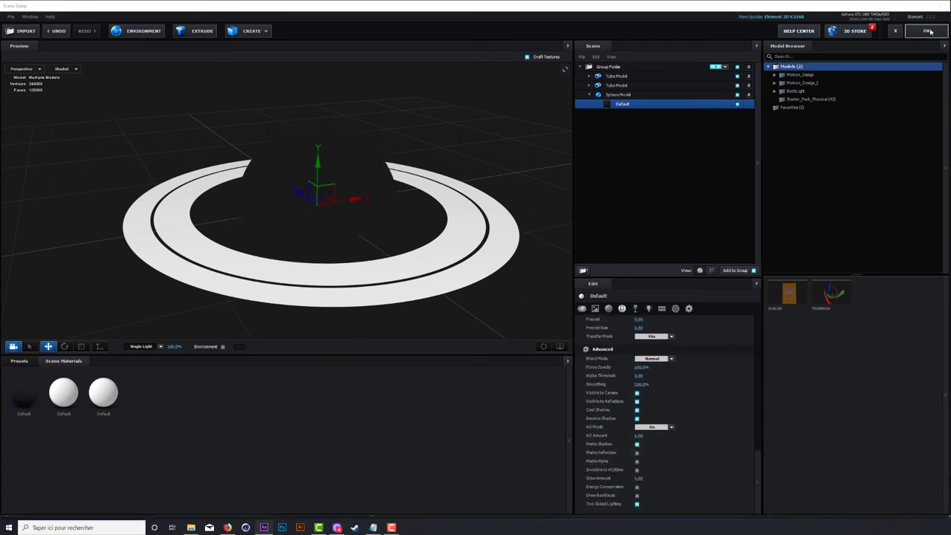
Step: Set the planet layer's Track Matte to Alpha planet alpha and check it soloed
left_click(121, 481)
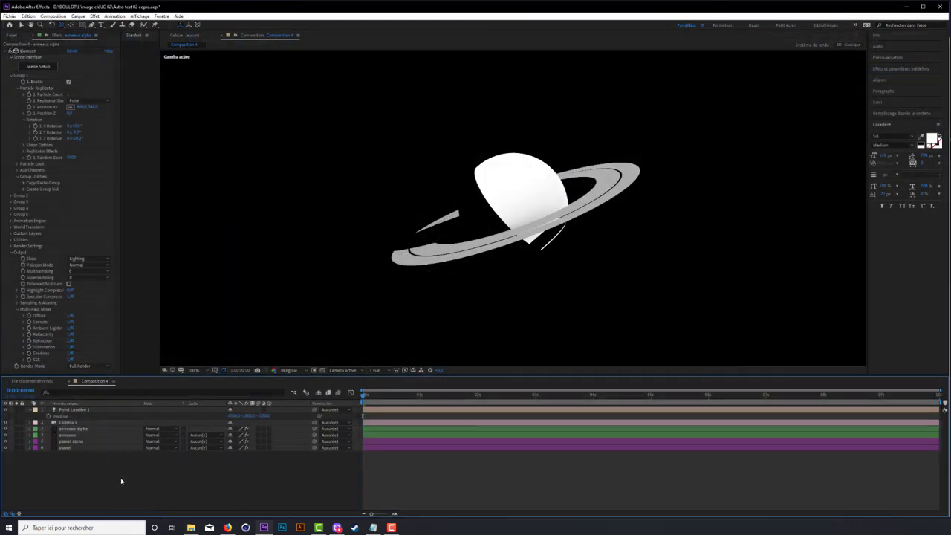
left_click(72, 448)
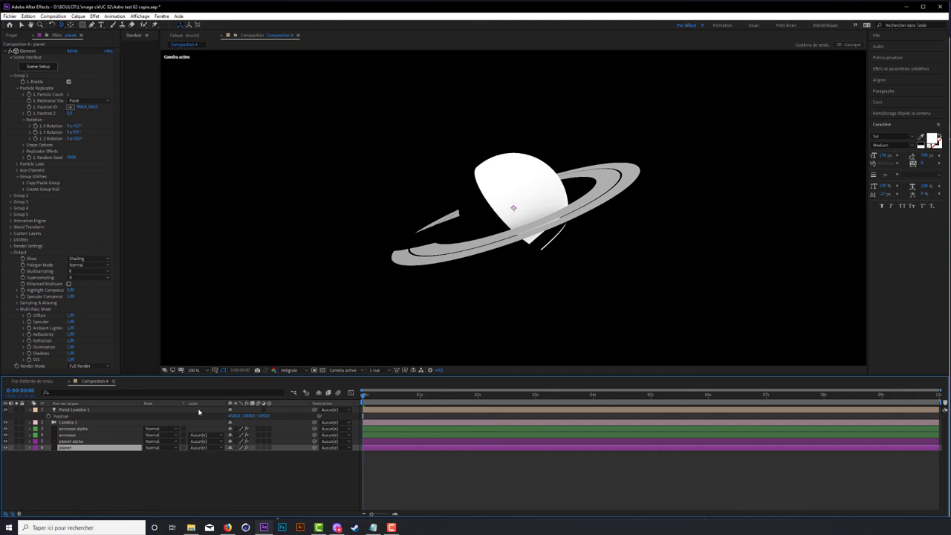
left_click(204, 448)
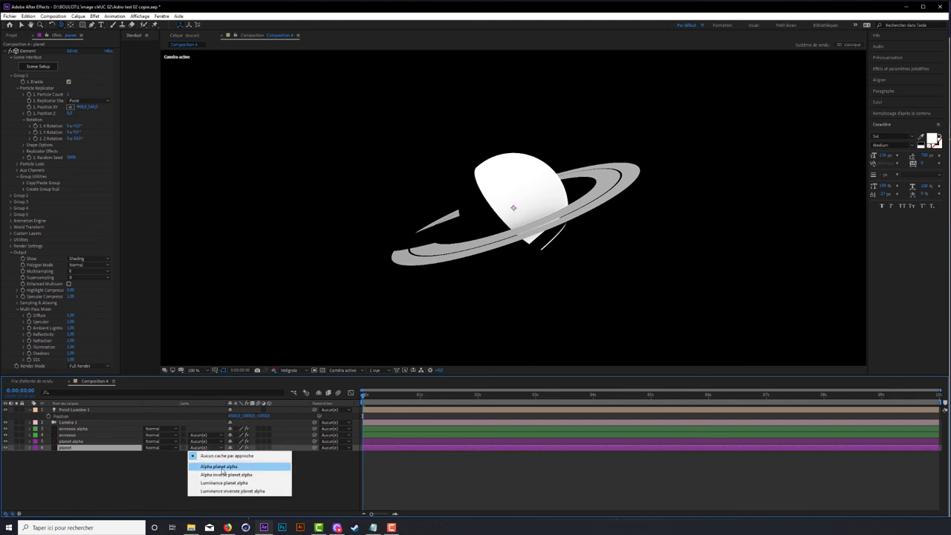
left_click(228, 469)
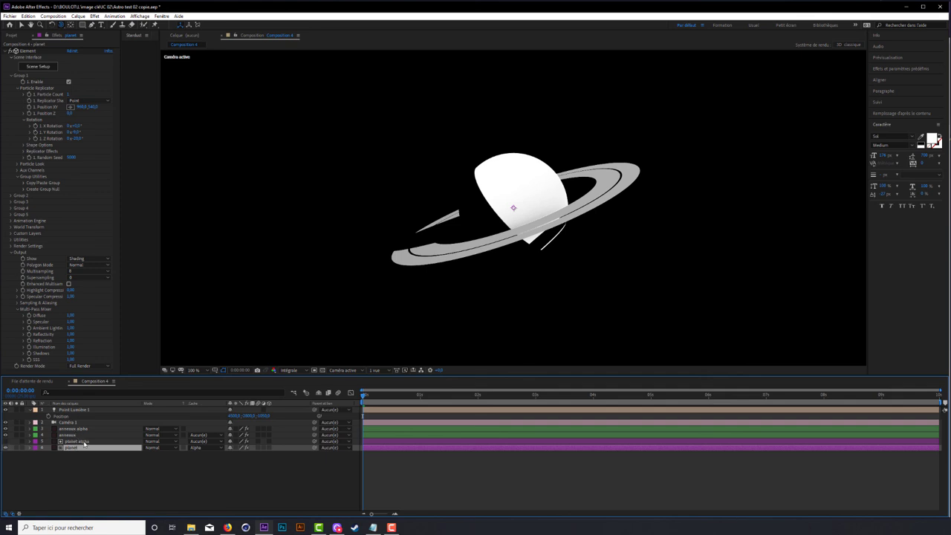
left_click(17, 448)
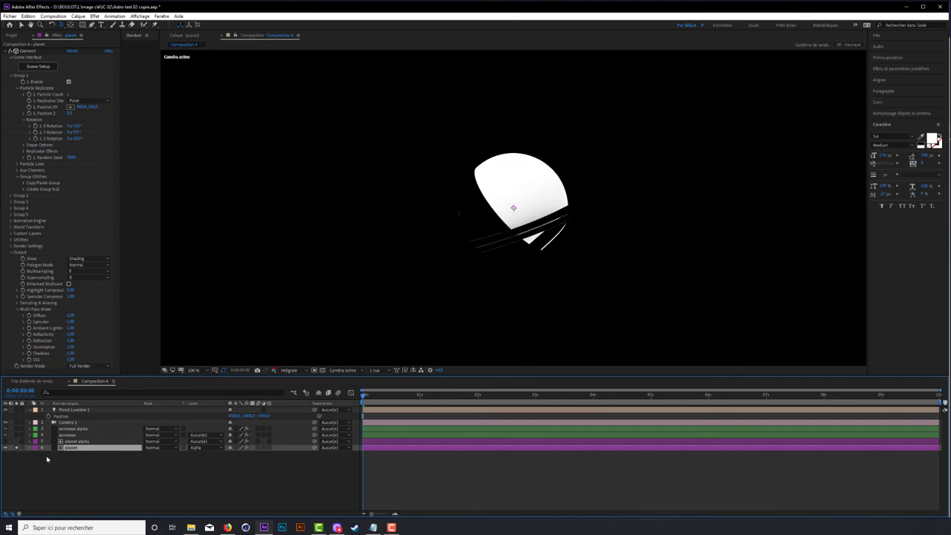
left_click(17, 448)
Step: Set the anneaux layer's Track Matte to Alpha anneaux alpha, checking layers by toggling visibility
left_click(83, 436)
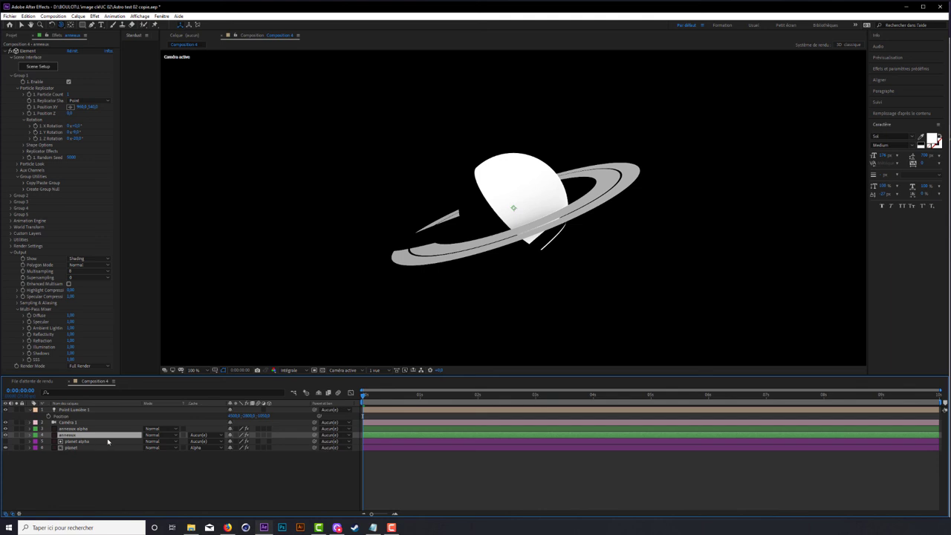
left_click(203, 436)
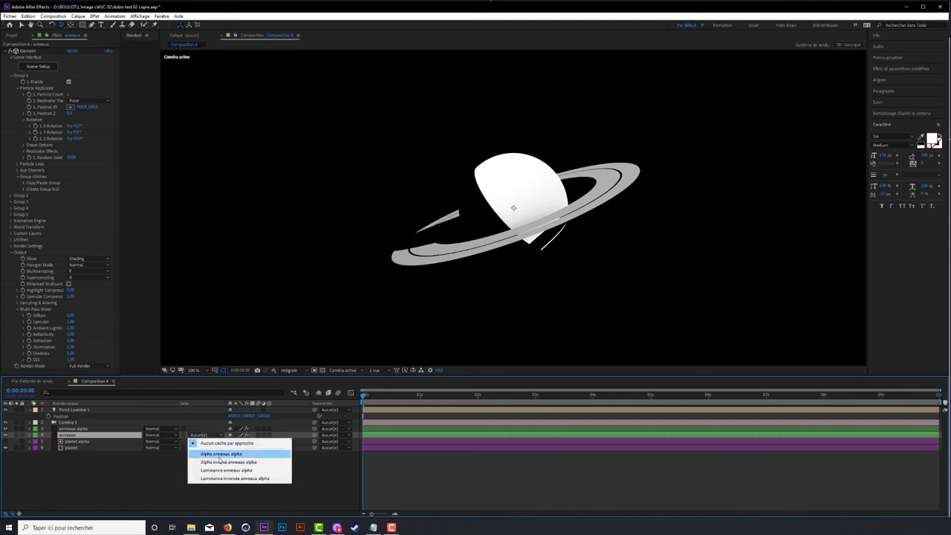
left_click(220, 454)
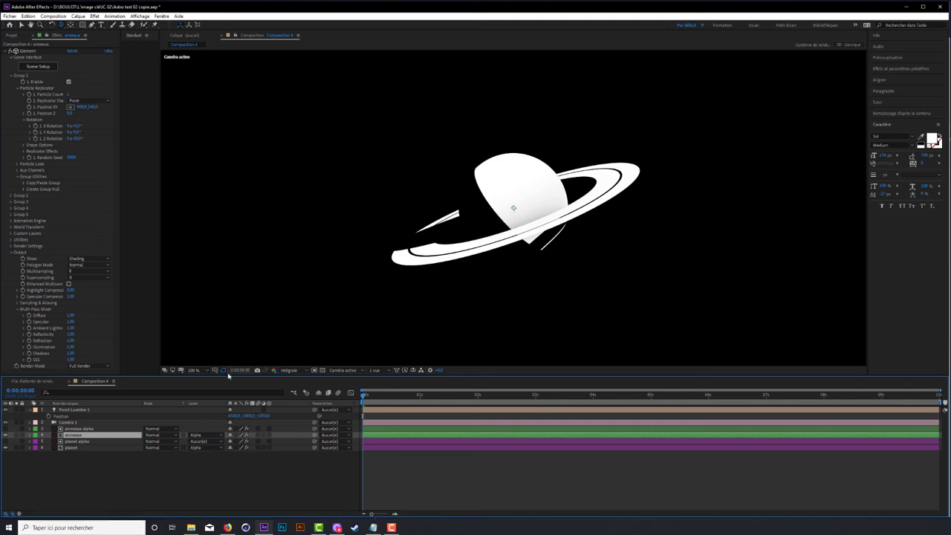
left_click(5, 448)
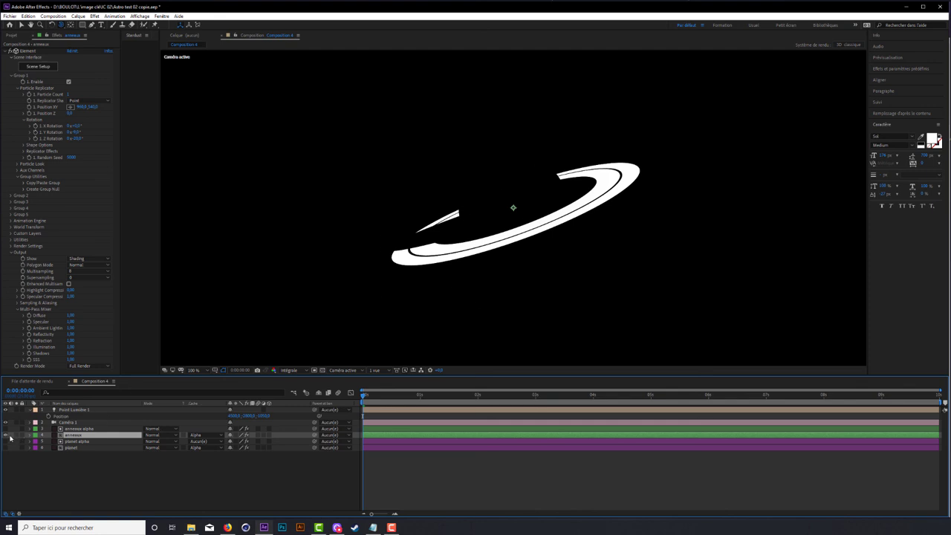
left_click(5, 435)
left_click(5, 448)
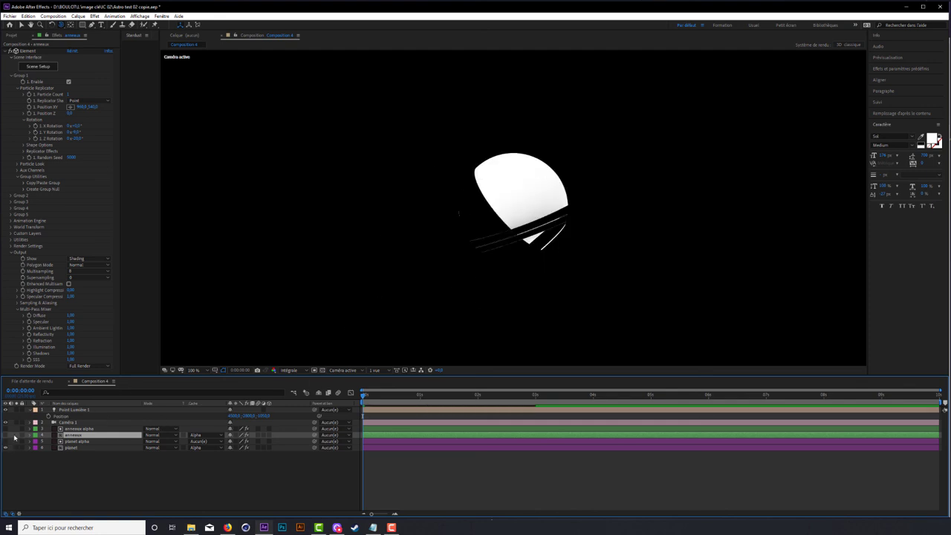
left_click(5, 435)
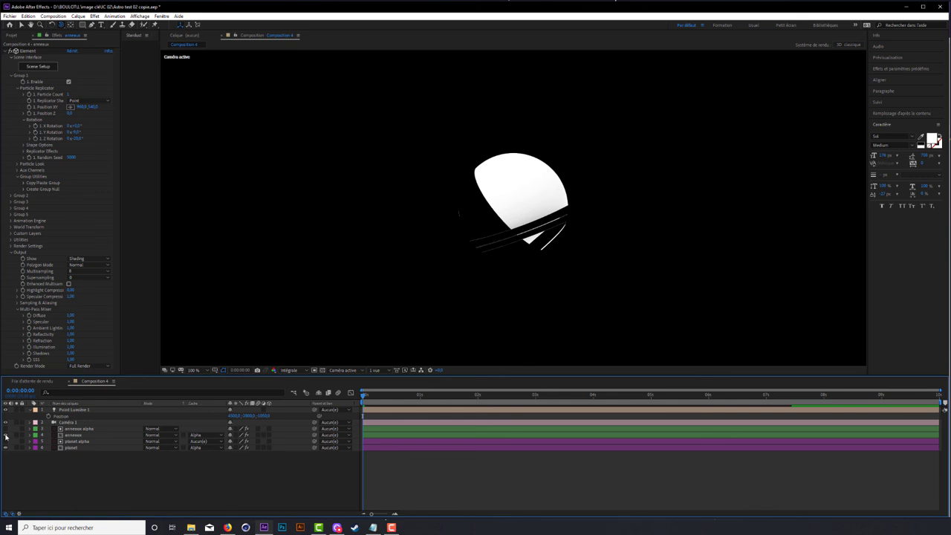
left_click(82, 449)
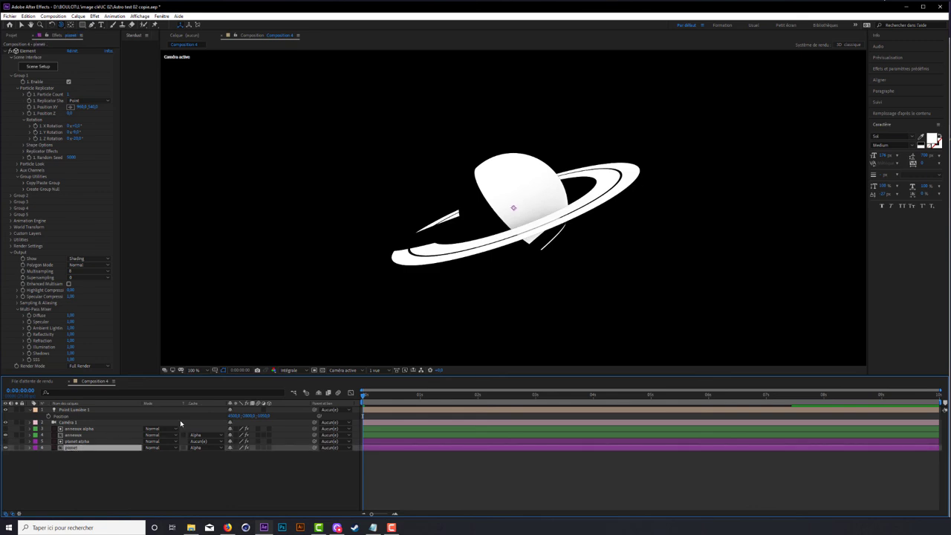
Step: Add a Stroke (Contour) layer style to the planet layer
right_click(81, 450)
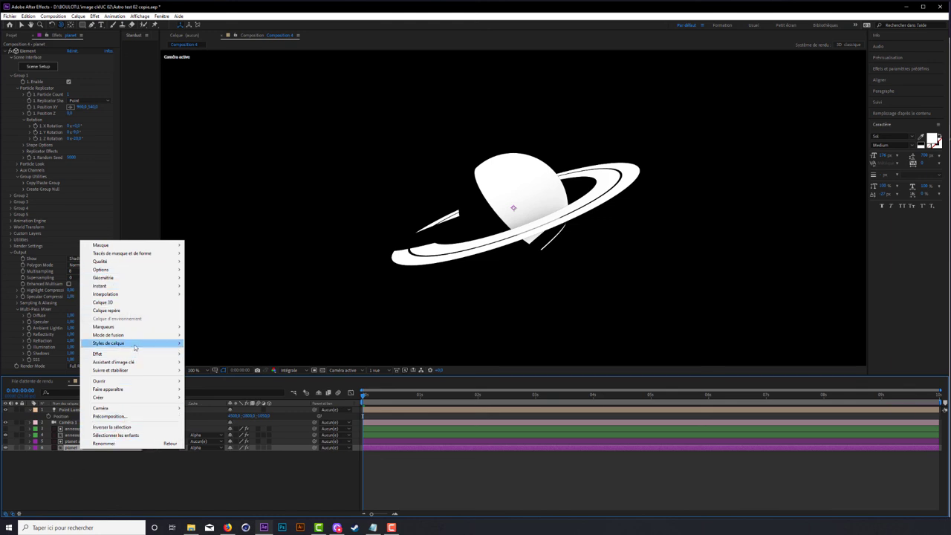
mouse_move(135, 346)
left_click(216, 440)
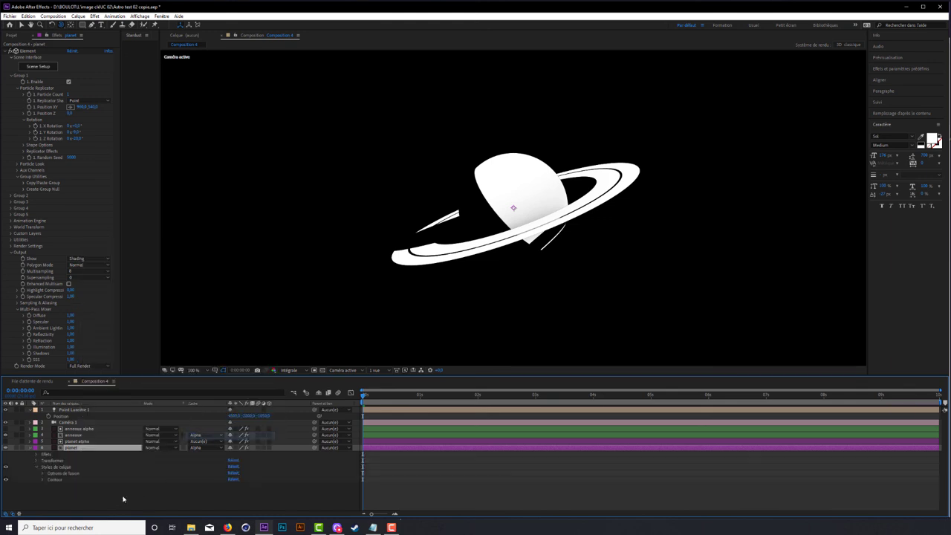
left_click(45, 482)
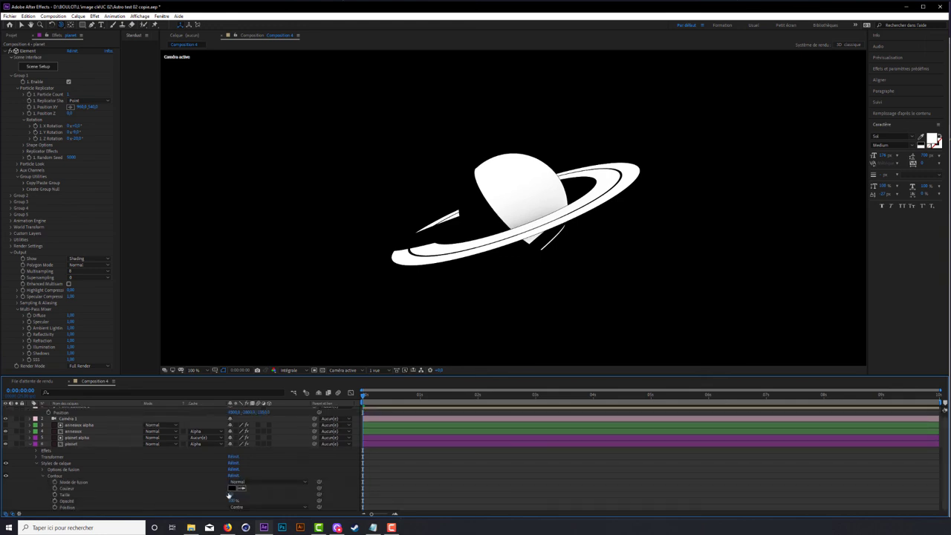
left_click(30, 445)
Step: Add a Contour style to anneaux and edit the contour Taille on both anneaux and planet
left_click(84, 436)
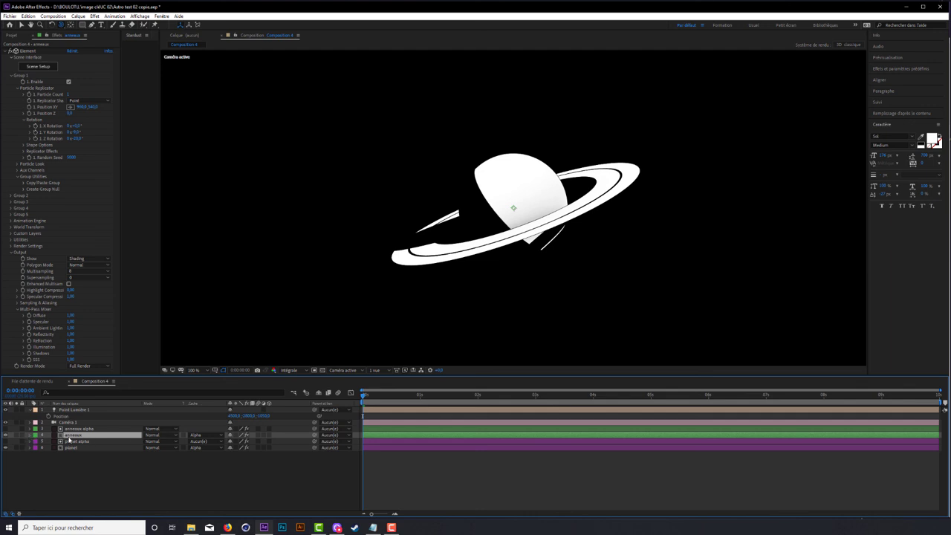
right_click(72, 437)
mouse_move(132, 333)
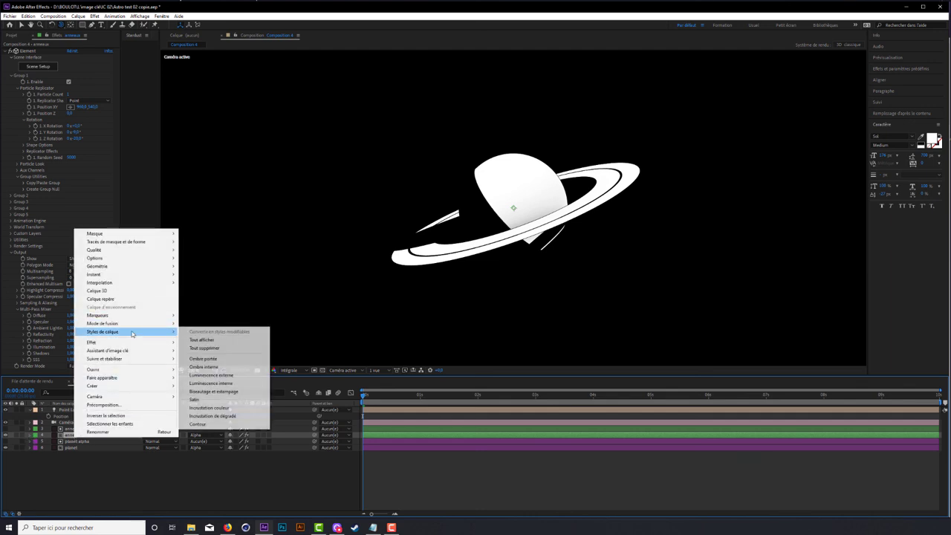
left_click(223, 424)
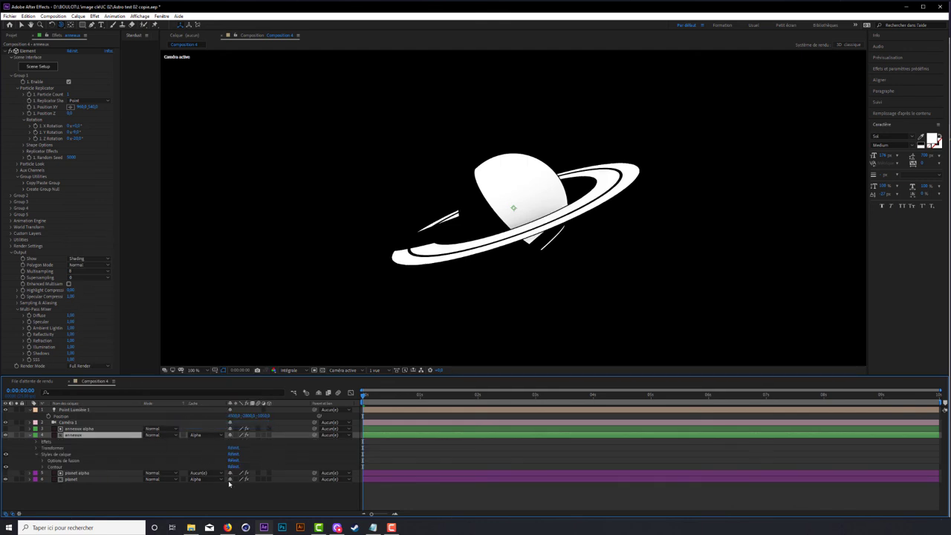
left_click(43, 467)
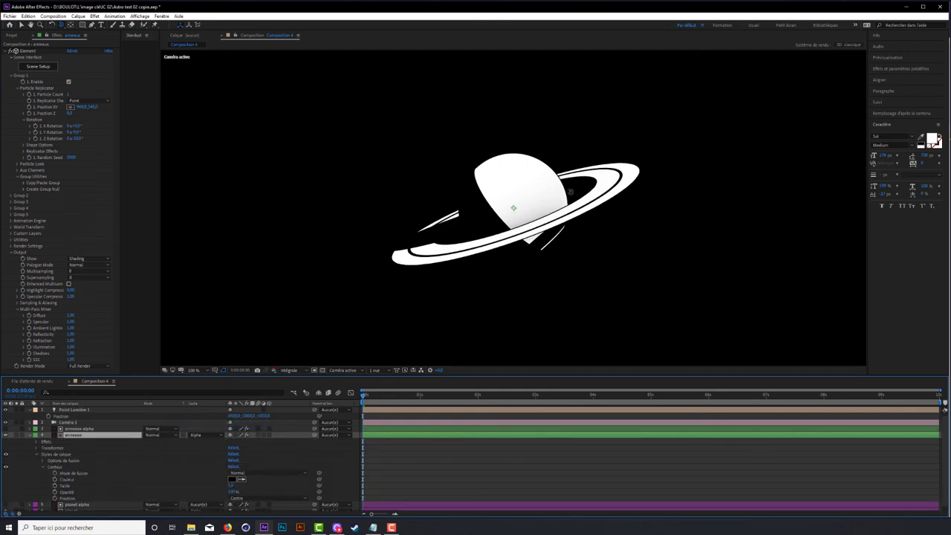
left_click(232, 497)
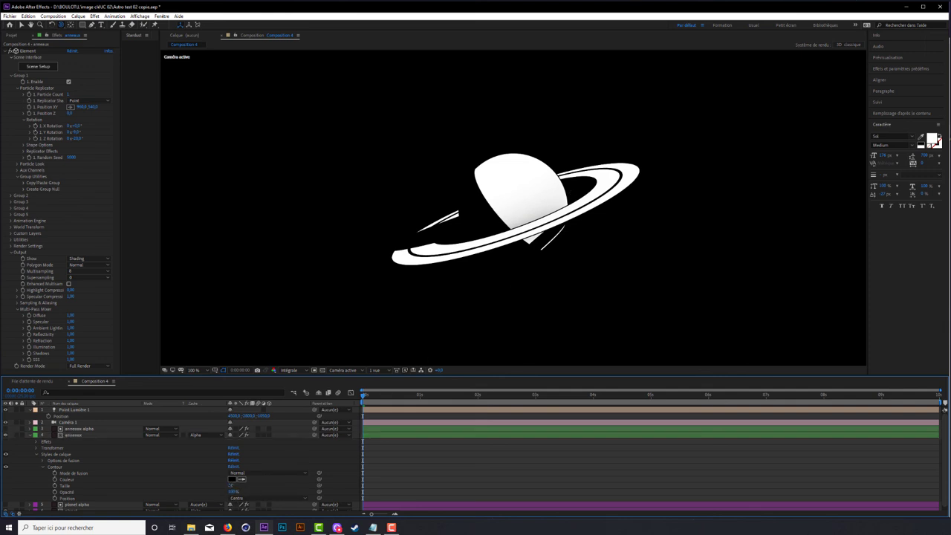
left_click(32, 485)
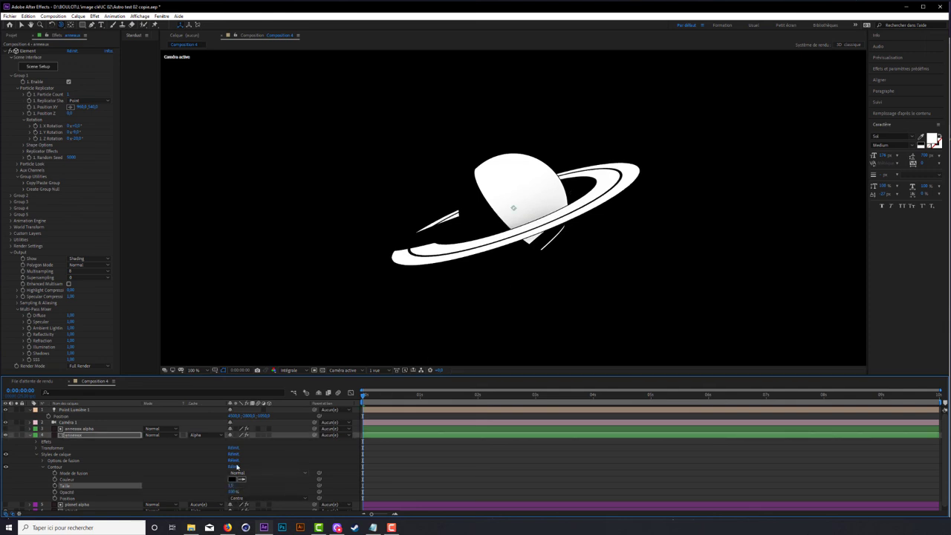
scroll(32, 483, "down", 1)
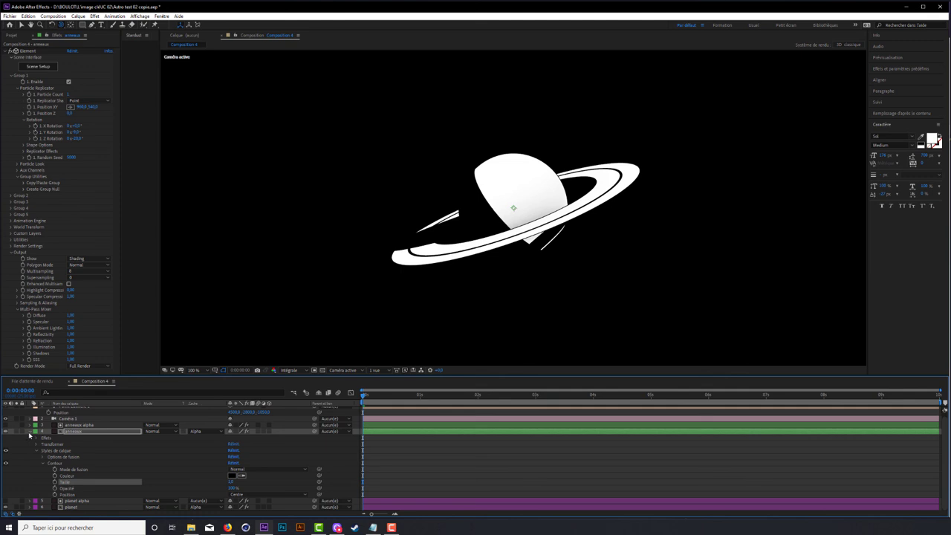
left_click(30, 434)
left_click(30, 444)
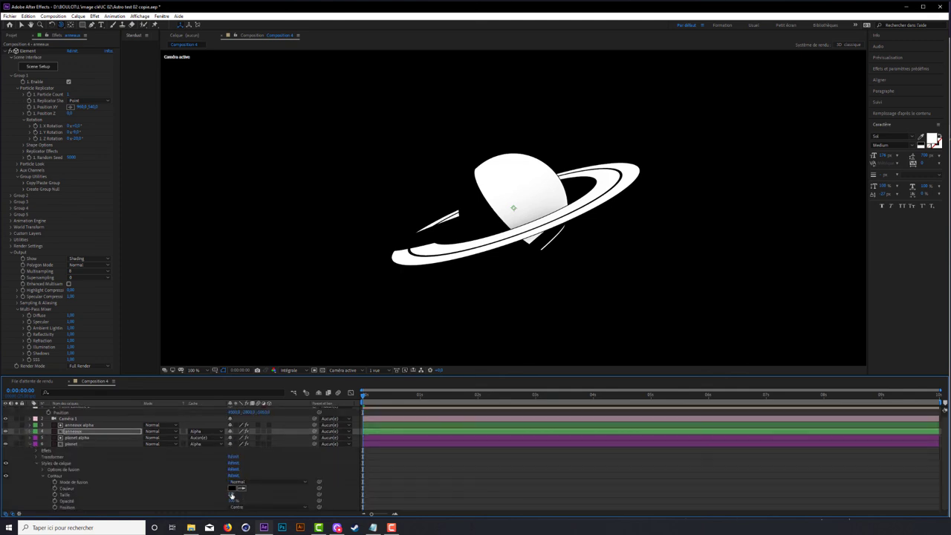
left_click(232, 497)
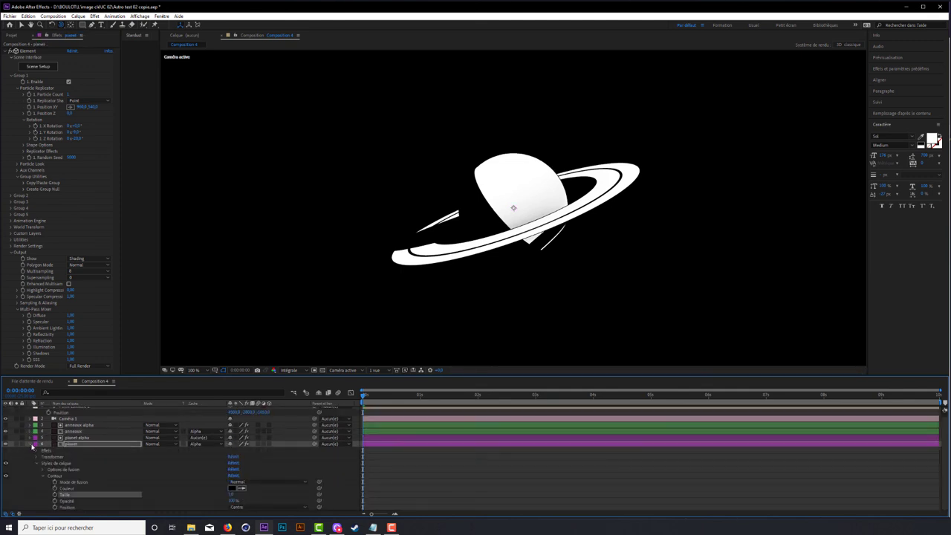
left_click(52, 444)
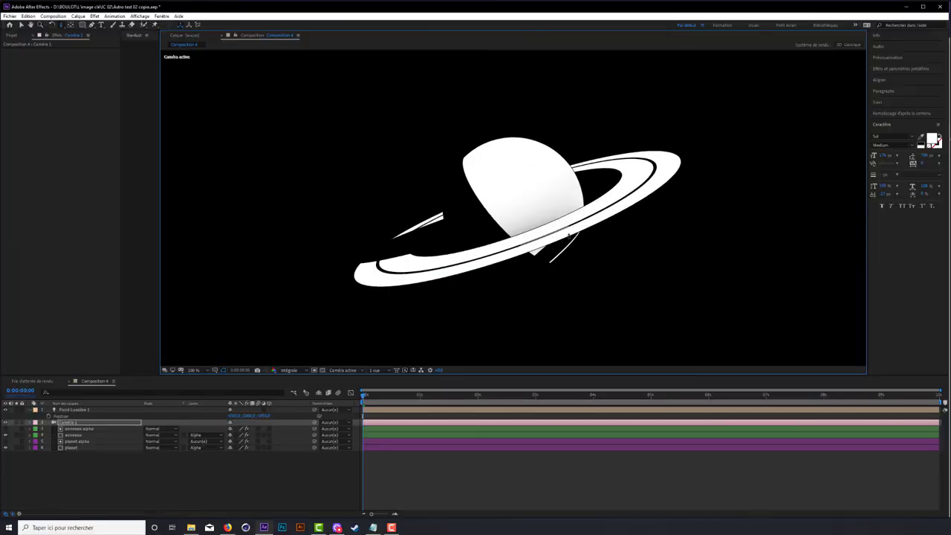
Step: Deselect Caméra 1 to view the clean render, then switch to the AstronoGeek channel in Firefox
left_click(470, 289)
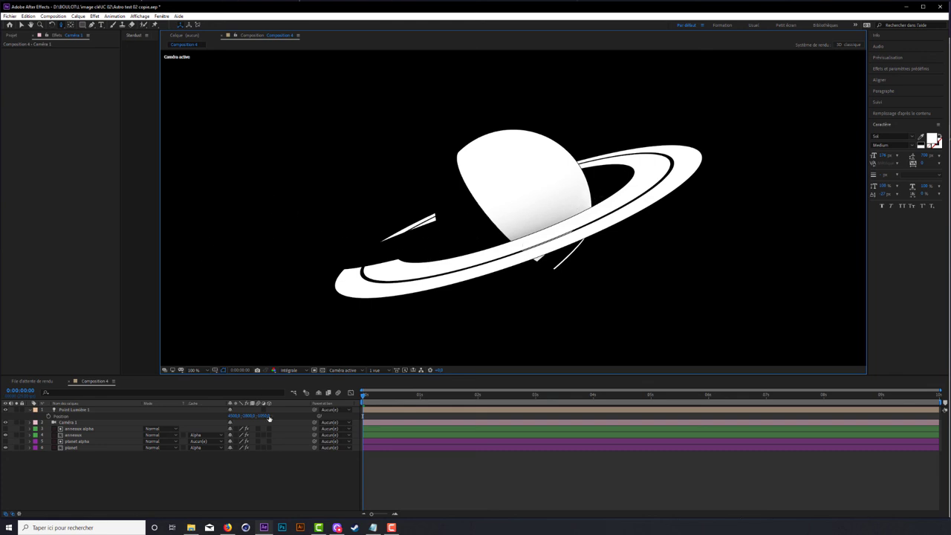
left_click(228, 527)
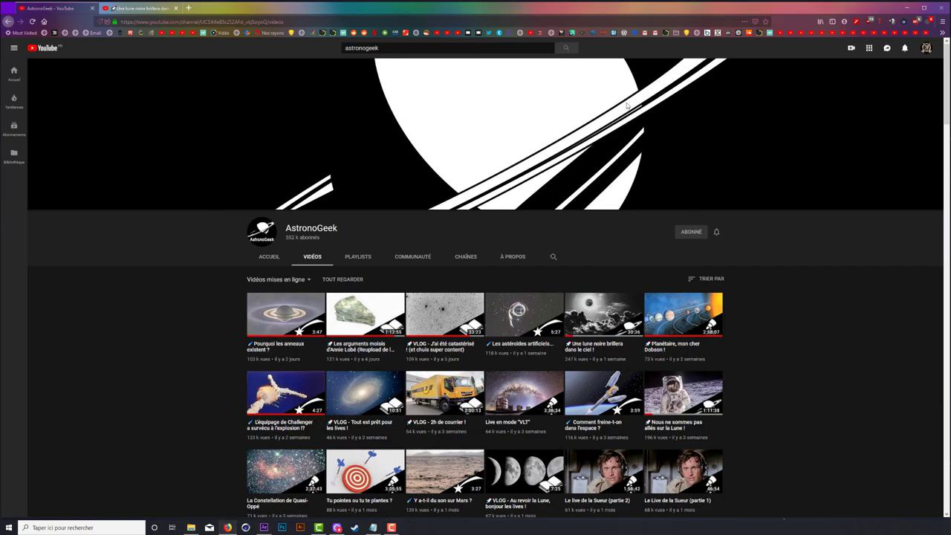
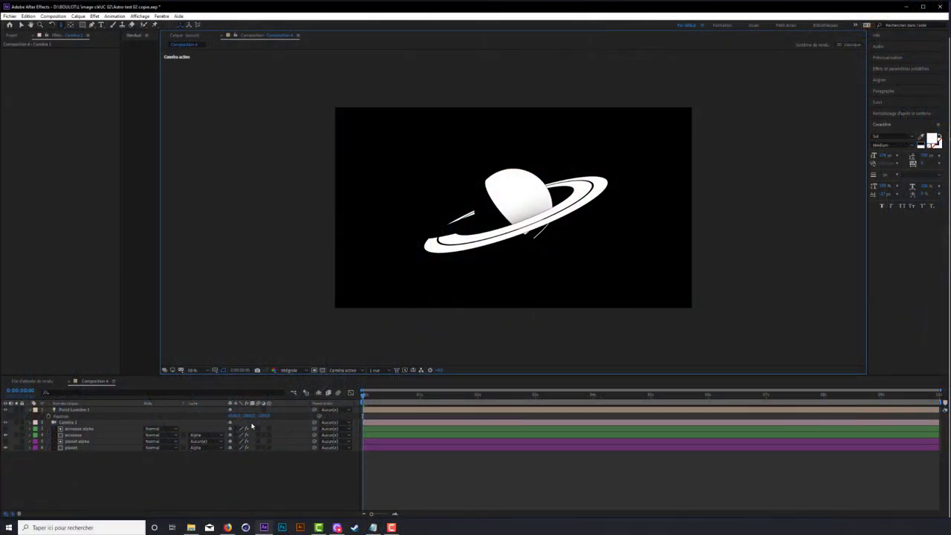
Step: Select Caméra 1 and display its Position and Point ciblé properties in the timeline
left_click(72, 425)
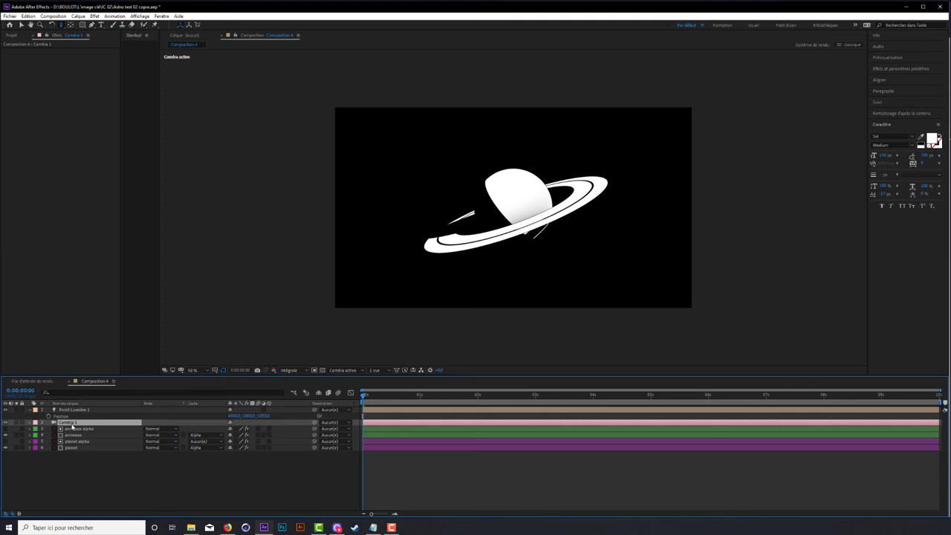
key("p")
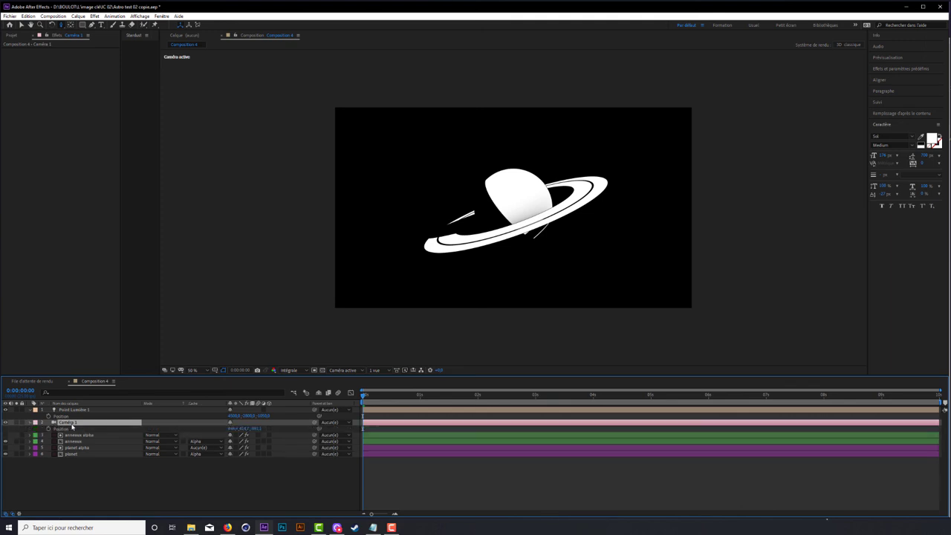
key("shift+a")
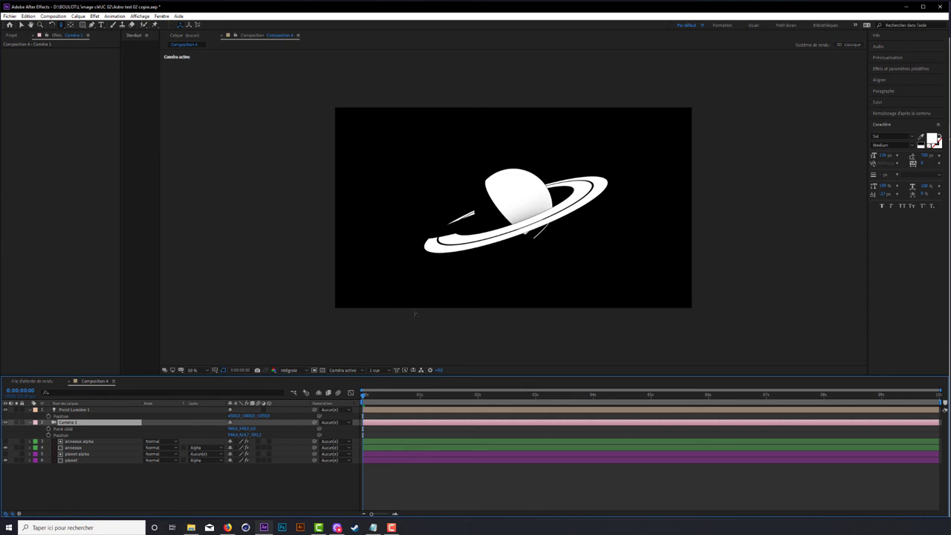
Step: At about 0:00:04:12, drag Caméra 1 in the viewer to reframe the planet more tilted
left_click(620, 395)
left_click_drag(532, 234, 482, 227)
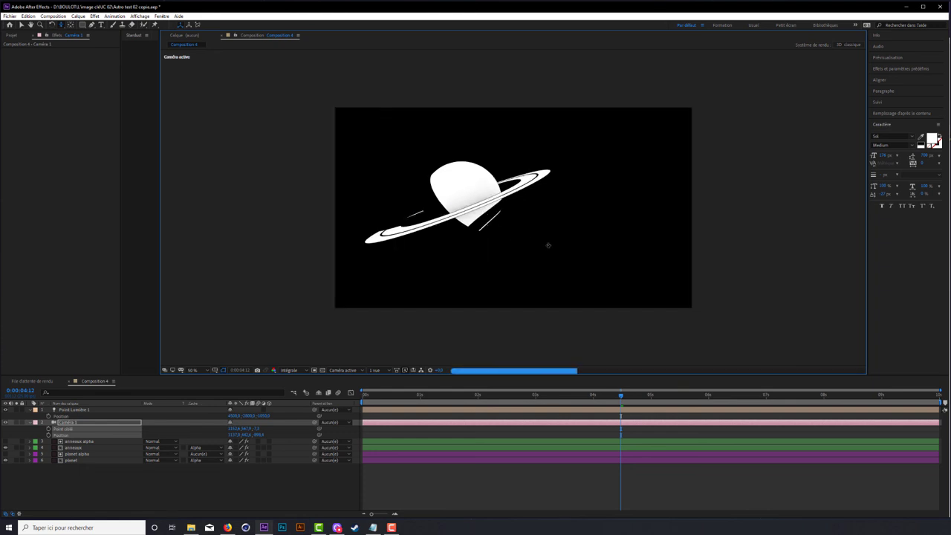
left_click_drag(548, 244, 557, 246)
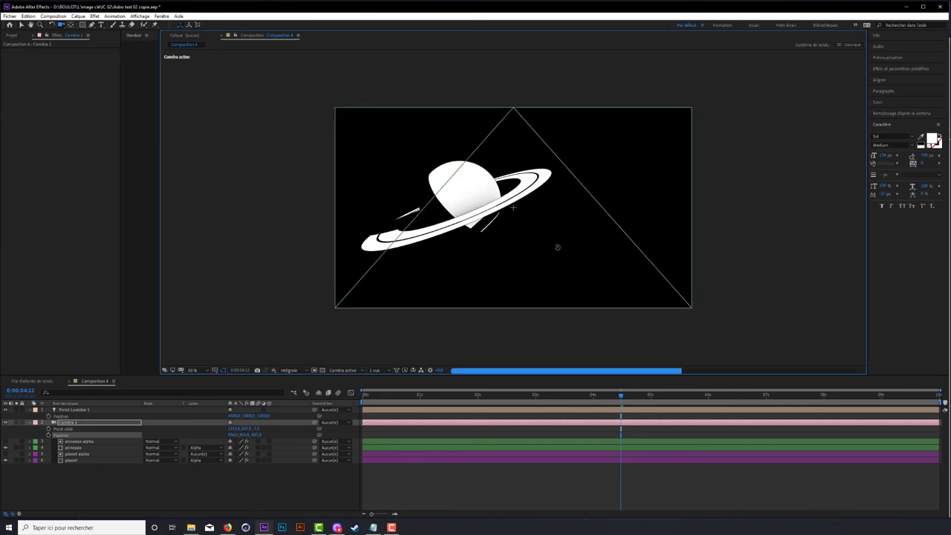
left_click(558, 247)
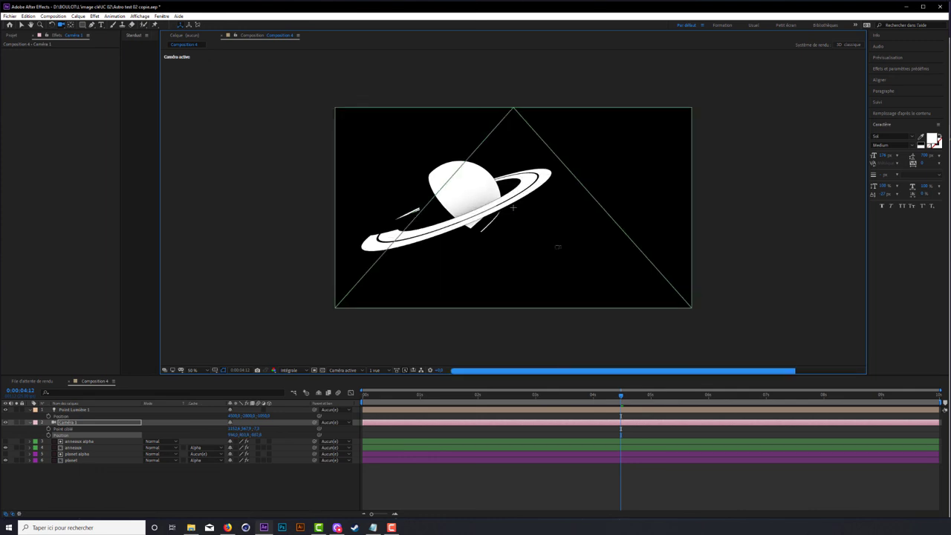
left_click_drag(557, 247, 557, 248)
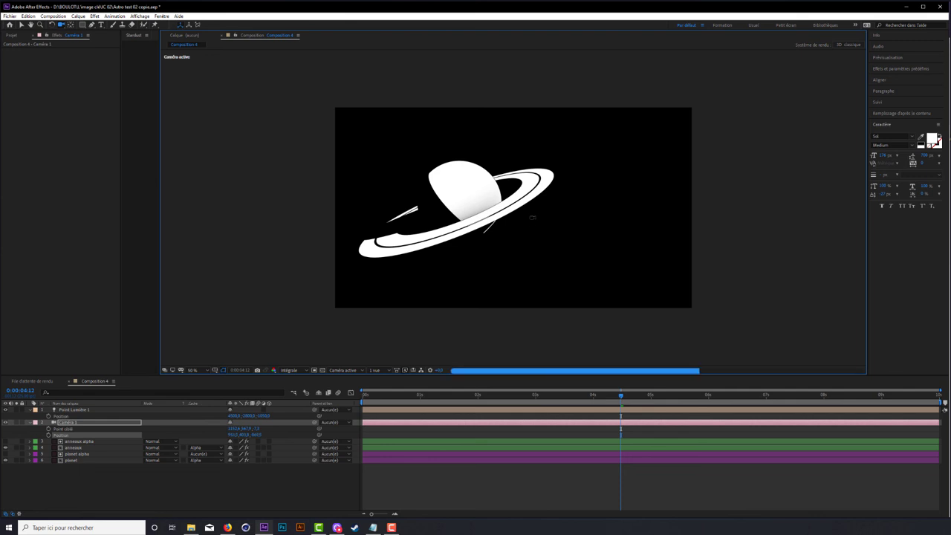
left_click(544, 226)
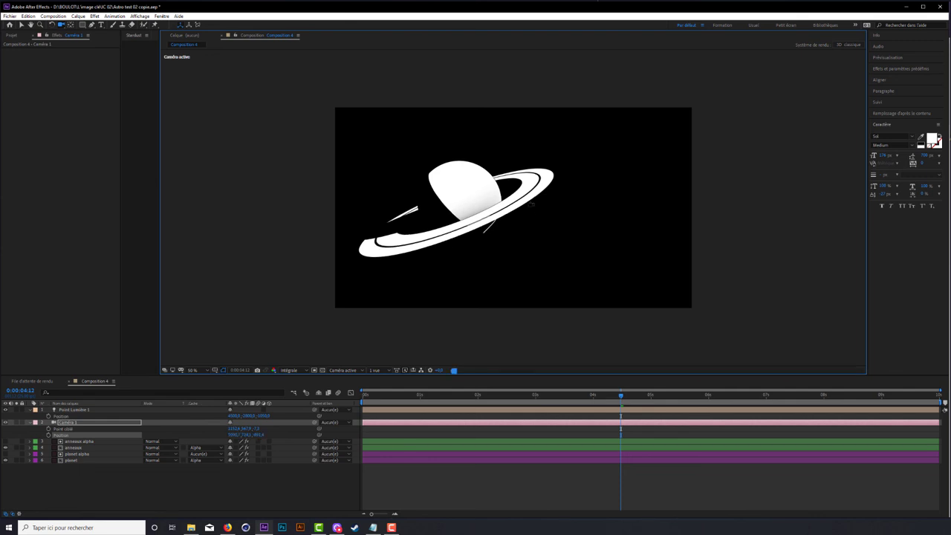
mouse_move(531, 203)
left_mouse_down()
mouse_move(552, 222)
mouse_move(454, 279)
left_mouse_up()
left_click(194, 370)
Step: Fit the viewer, preview at Un quart resolution, and orbit Caméra 1 to tilt the rings further
left_click(211, 380)
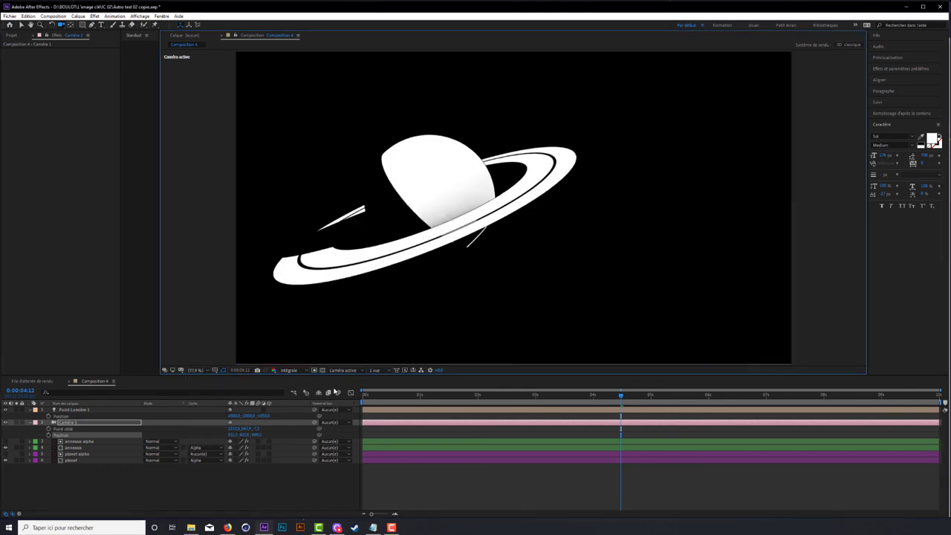
left_click(302, 374)
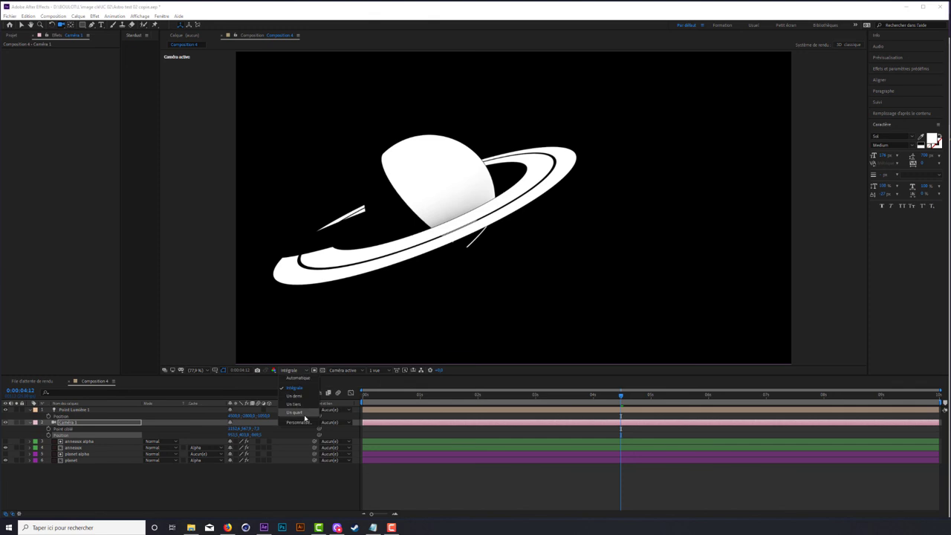
left_click(297, 420)
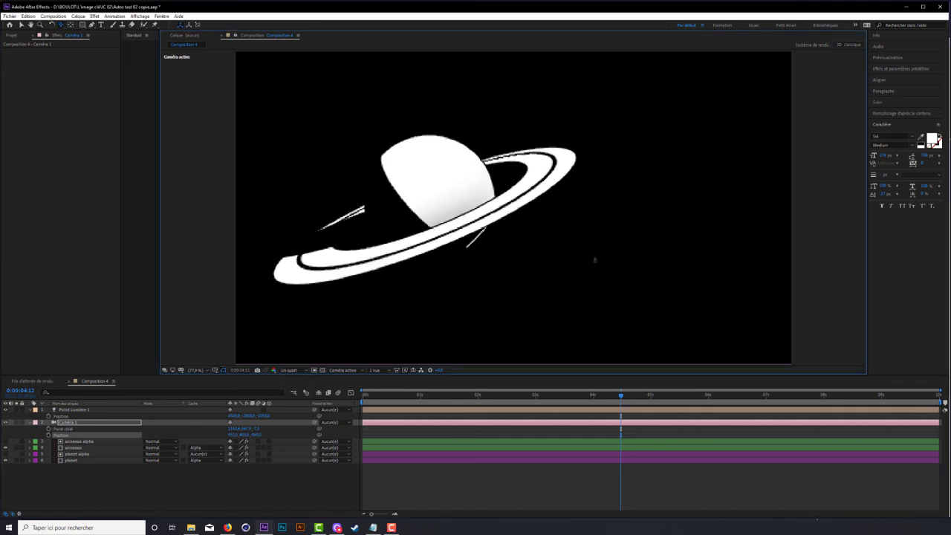
mouse_move(594, 259)
left_mouse_down()
mouse_move(570, 266)
mouse_move(573, 256)
left_mouse_up()
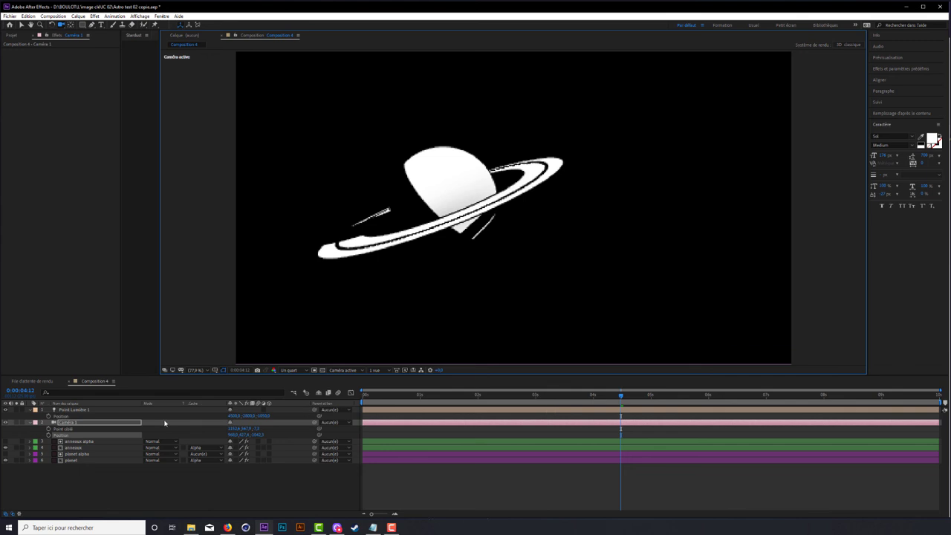
Step: Collapse the light's properties, select Caméra 1's keyframes, and go to frame 0
left_click(89, 477)
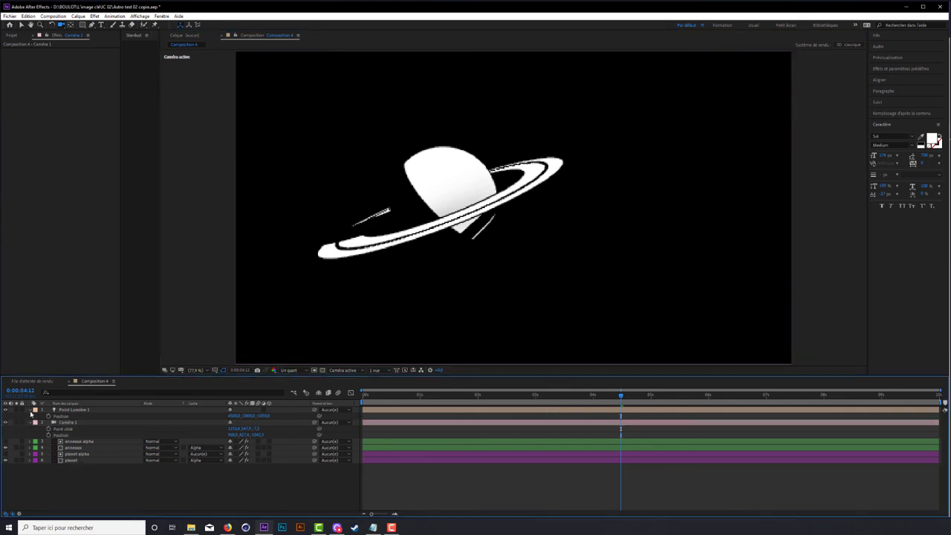
key("u")
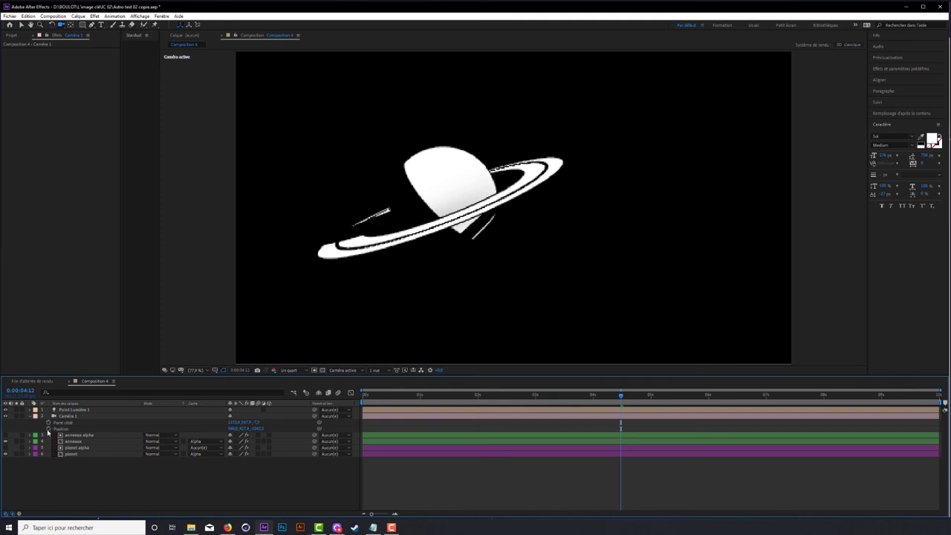
left_click(47, 429)
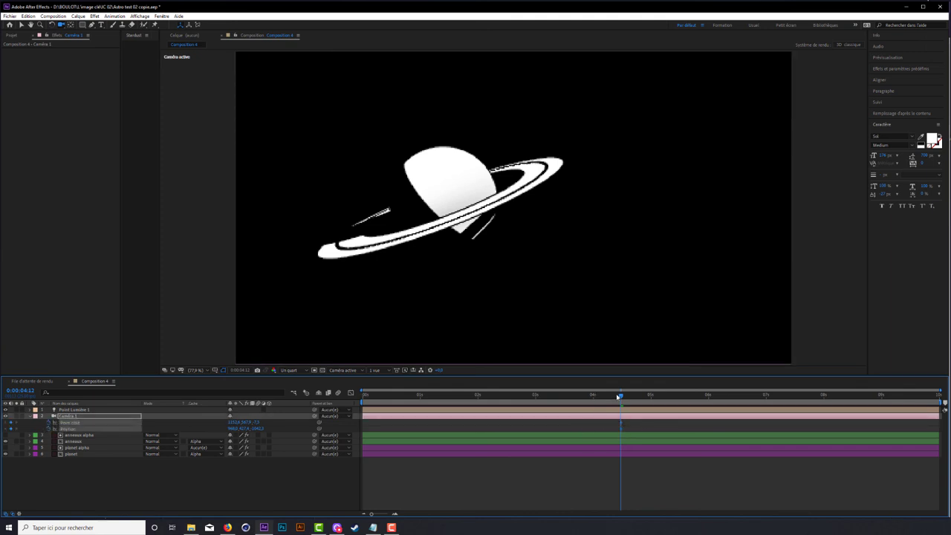
left_click_drag(617, 397, 424, 414)
key("Home")
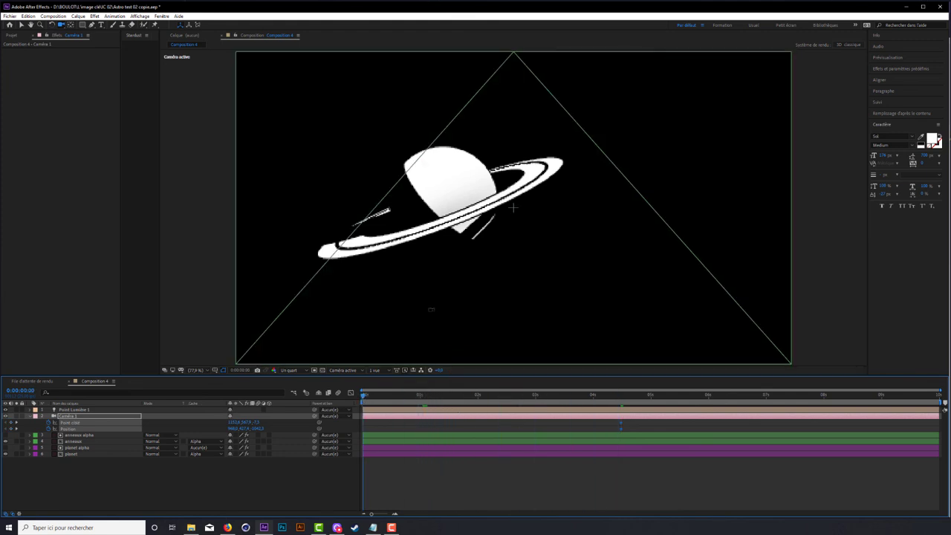
Step: Move Caméra 1 in close on the planet at 0:00:00:00, then check the shot at 0:00:01:22
left_click_drag(622, 187, 692, 191)
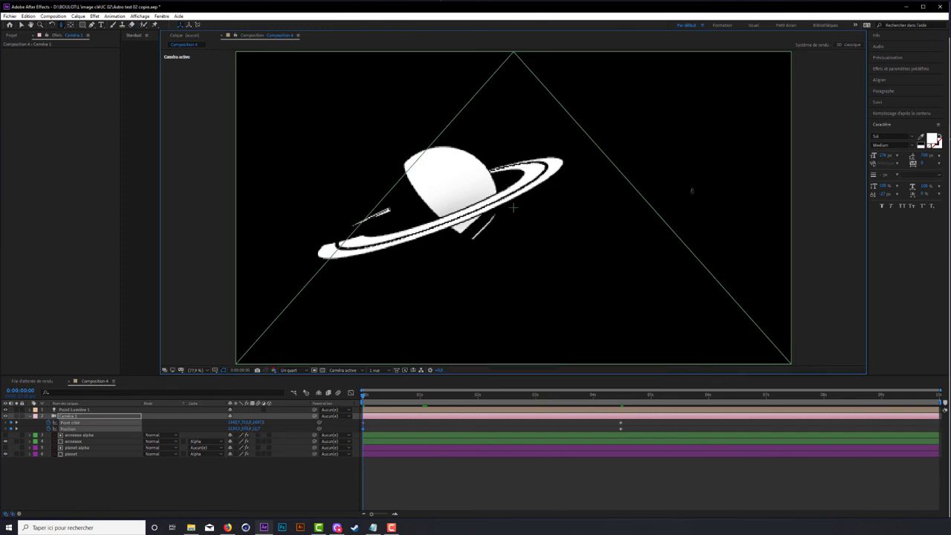
left_click_drag(605, 206, 582, 206)
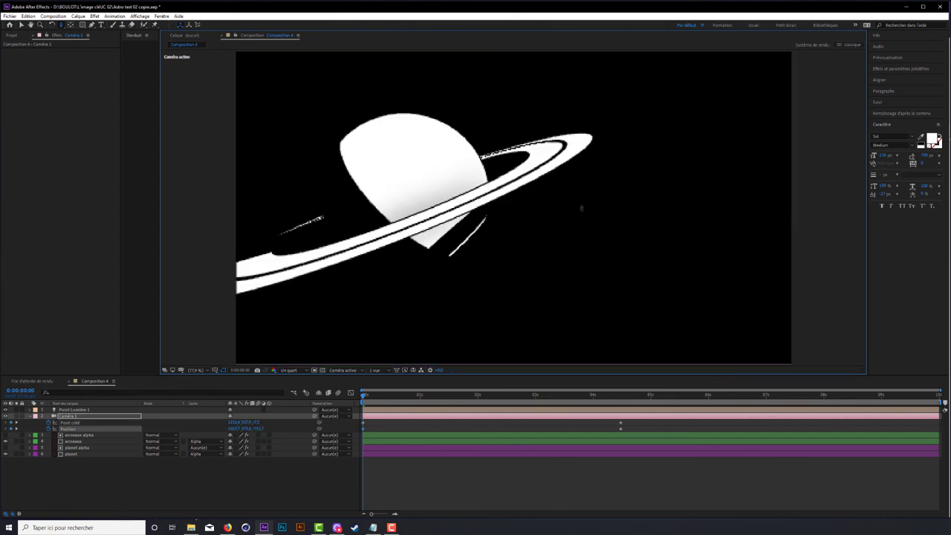
mouse_move(505, 200)
left_mouse_down()
mouse_move(506, 216)
mouse_move(545, 194)
left_mouse_up()
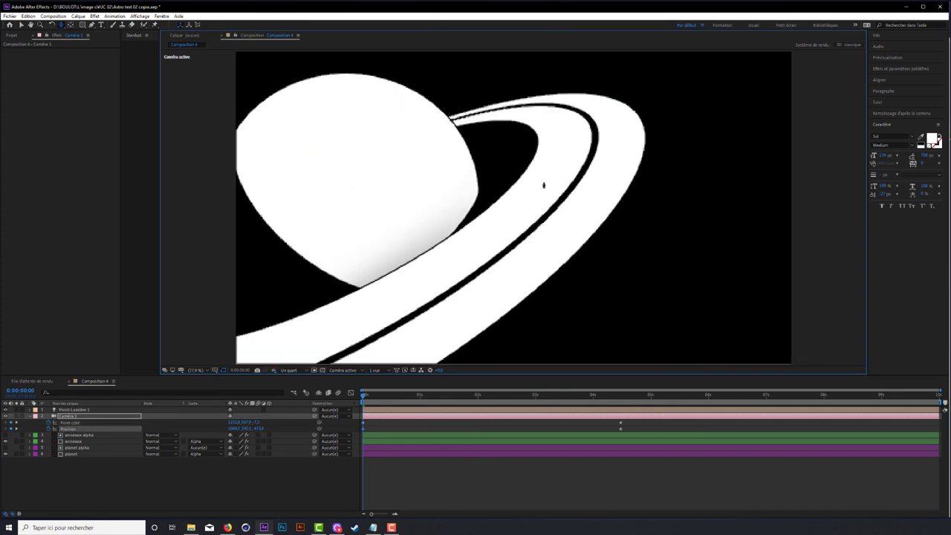
left_click_drag(584, 228, 631, 258)
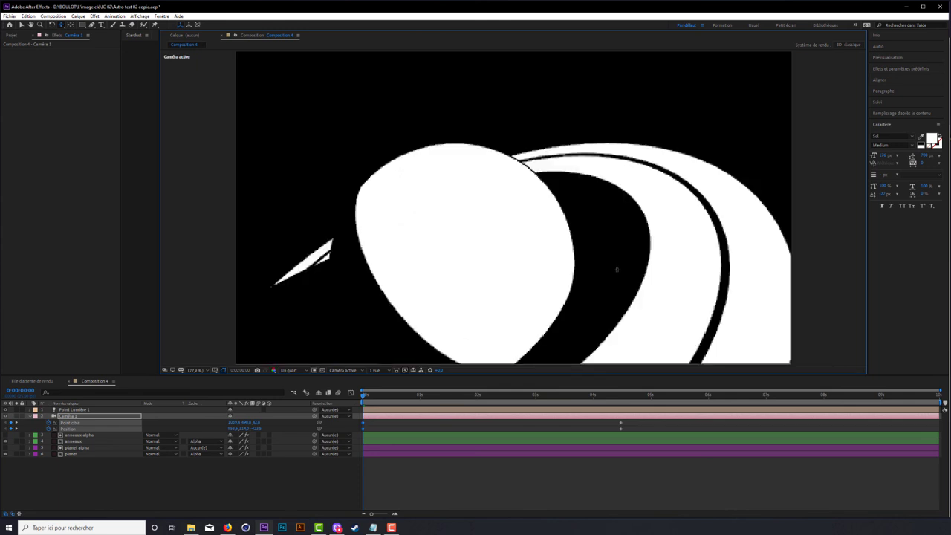
left_click_drag(620, 274, 640, 274)
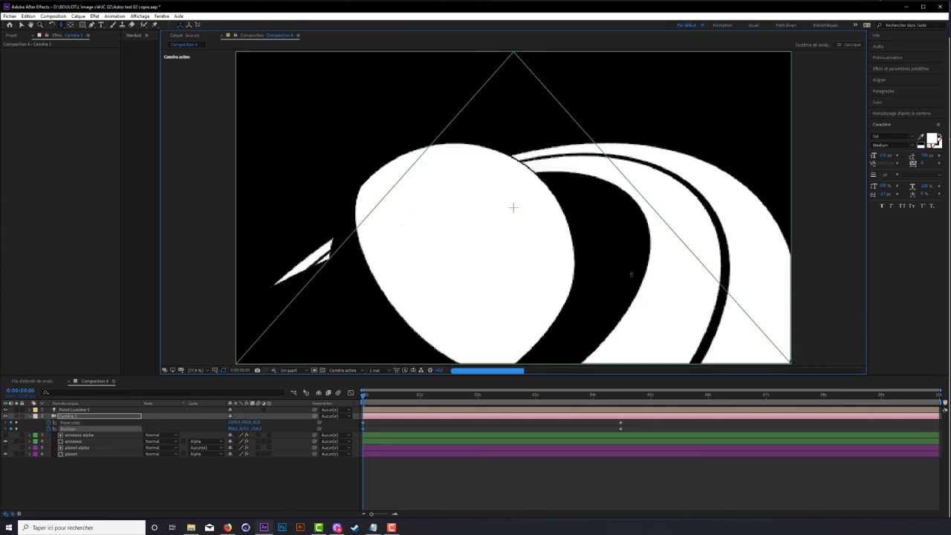
mouse_move(647, 274)
left_mouse_down()
mouse_move(621, 257)
mouse_move(602, 260)
mouse_move(512, 206)
left_mouse_up()
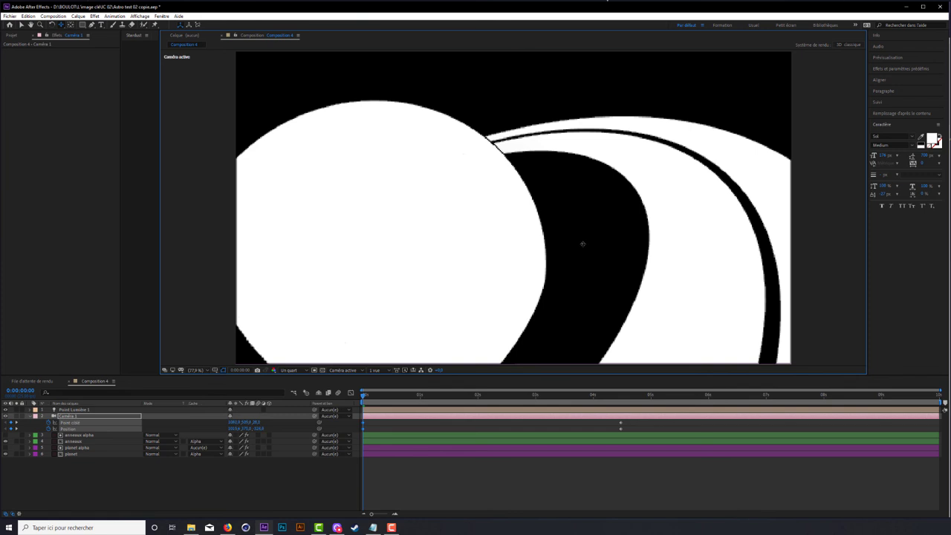
mouse_move(589, 246)
left_mouse_down()
mouse_move(590, 255)
mouse_move(921, 256)
left_mouse_up()
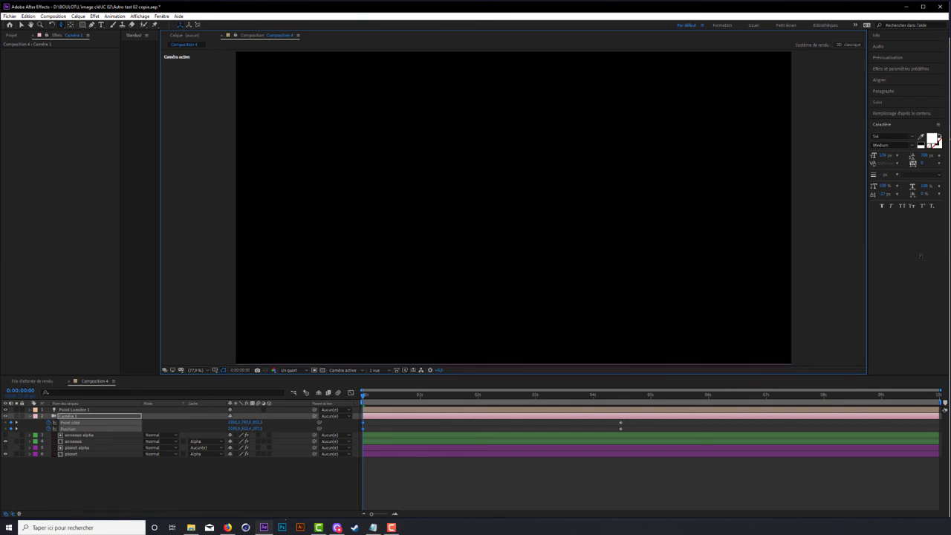
key("ctrl+z")
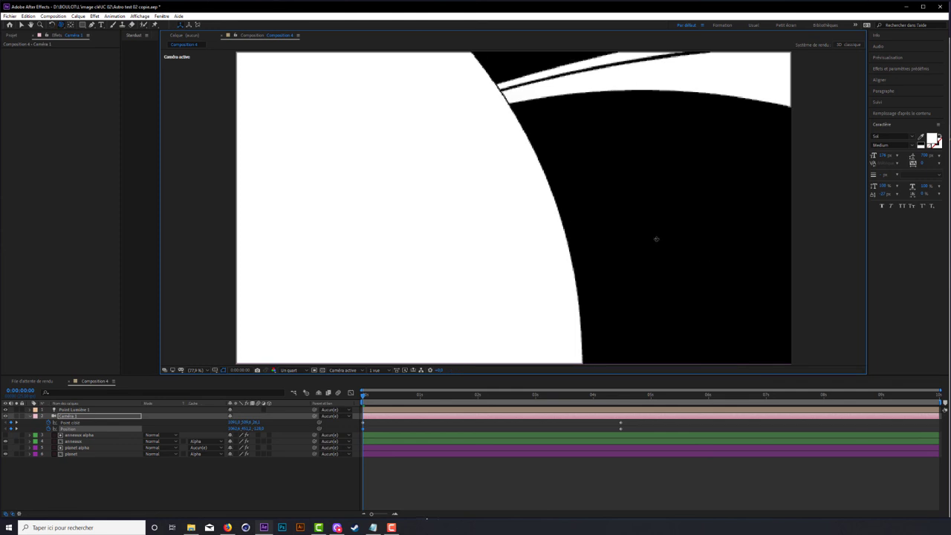
mouse_move(657, 238)
left_mouse_down()
mouse_move(550, 237)
mouse_move(616, 230)
mouse_move(538, 245)
left_mouse_up()
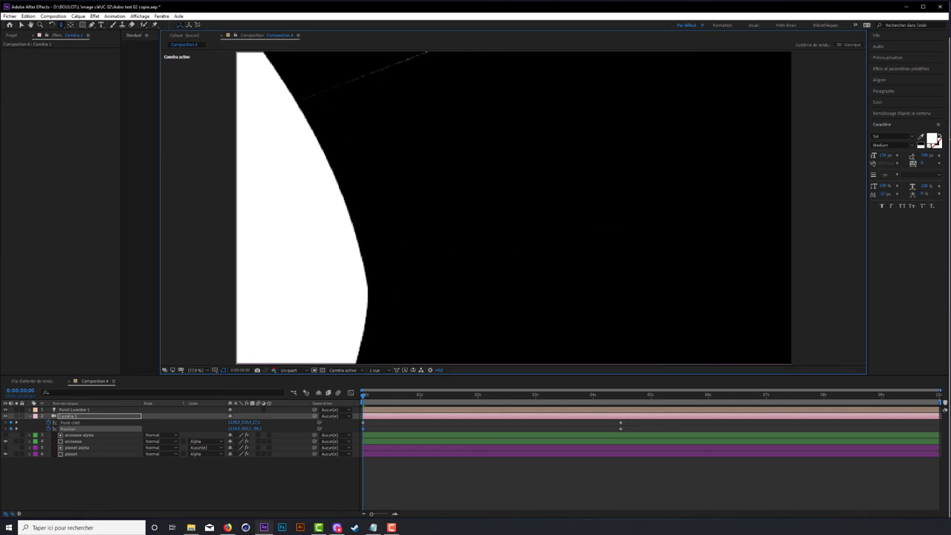
left_click(619, 245)
left_click_drag(620, 244, 608, 245)
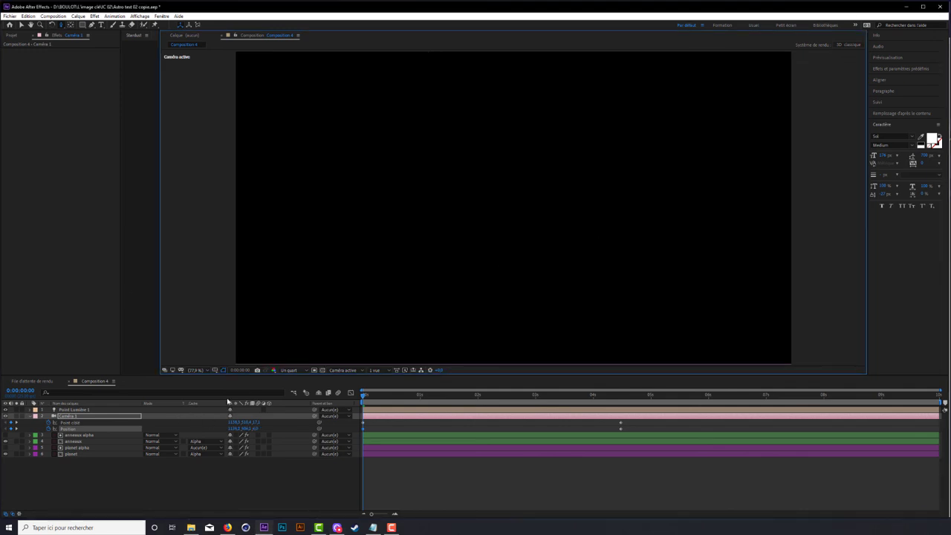
left_click_drag(371, 399, 472, 401)
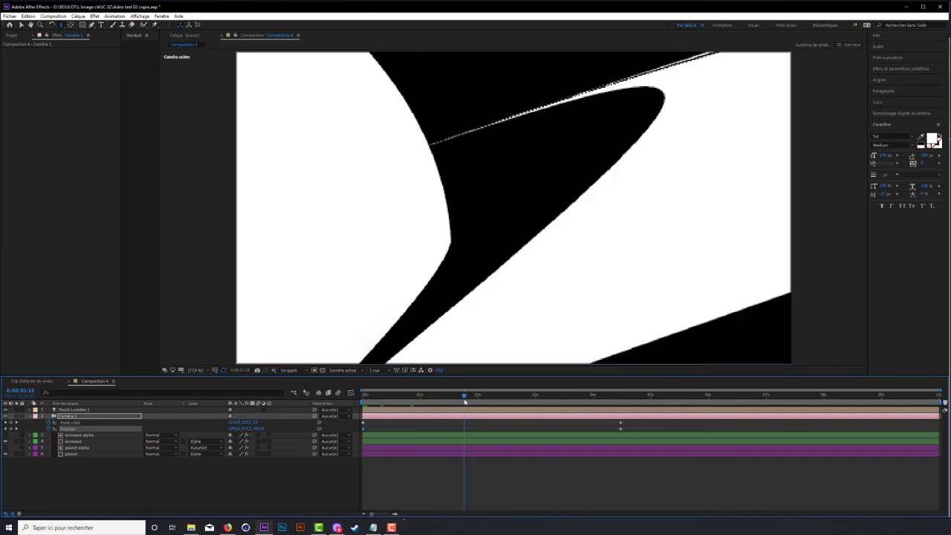
Step: Split the viewer into two views with the left one showing the Droite (right-side) view
left_click(375, 370)
left_click(392, 391)
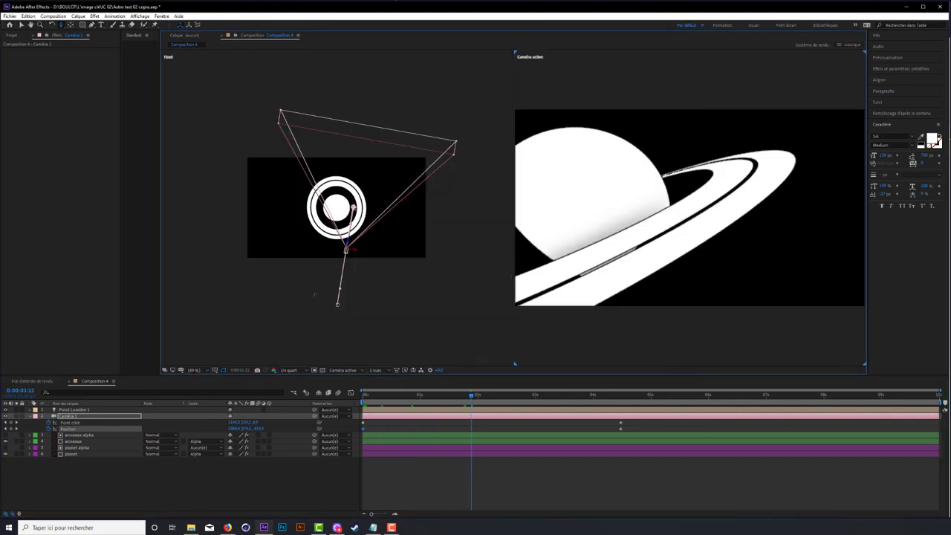
left_click(313, 334)
left_click(336, 370)
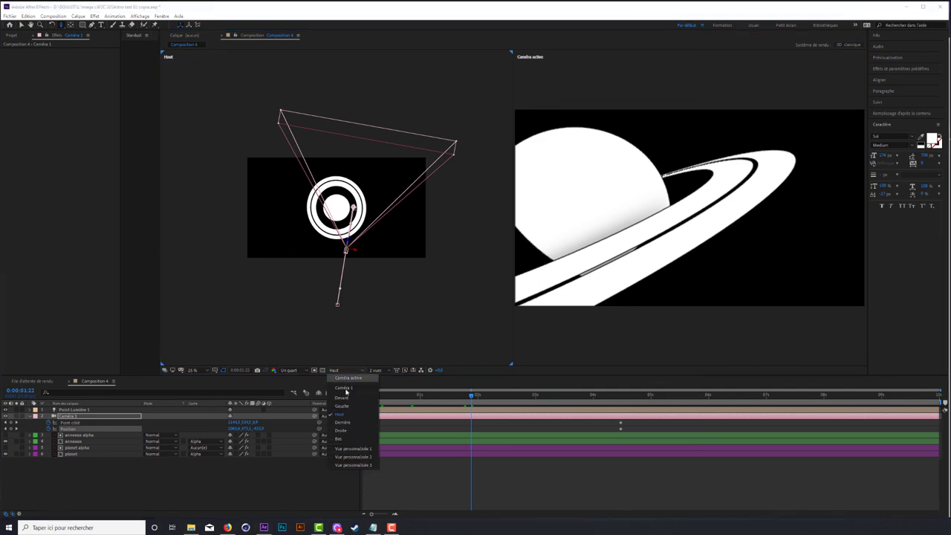
left_click(342, 406)
left_click(335, 371)
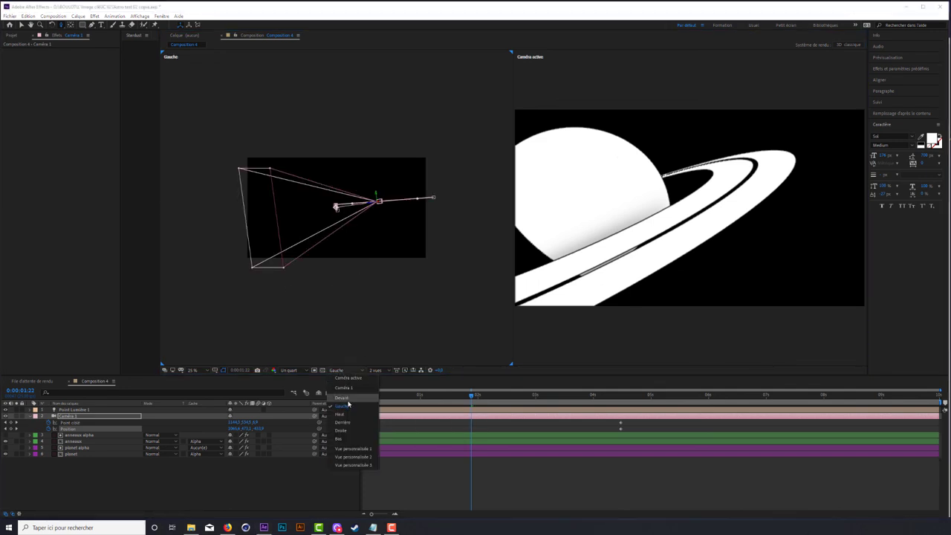
left_click(342, 431)
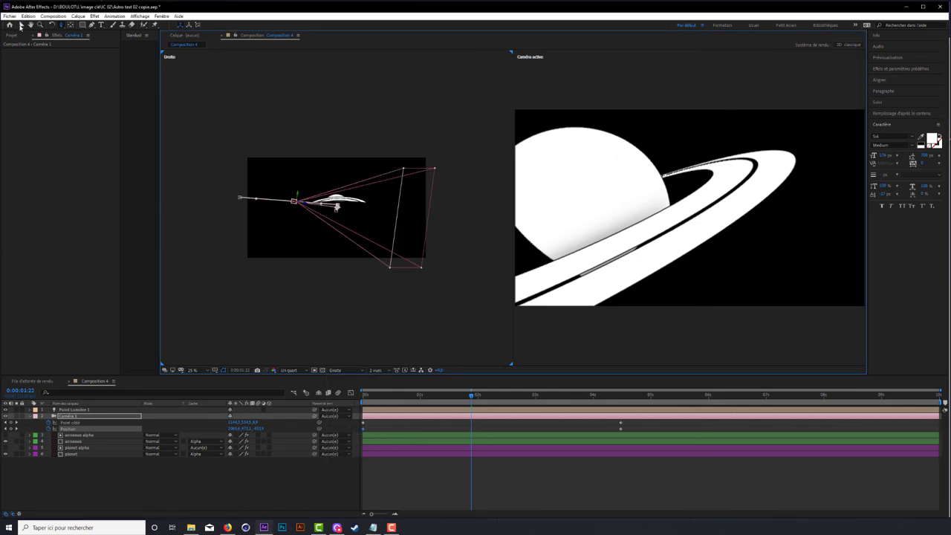
left_click(21, 25)
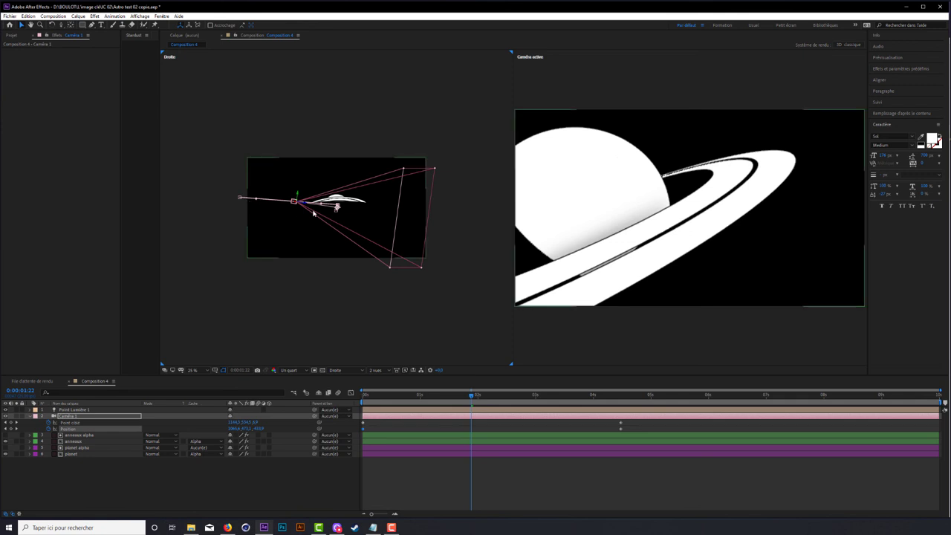
Step: Curve Caméra 1's motion path with a Bézier handle in the right view, then preview the move
key("period")
left_click_drag(306, 200, 312, 181)
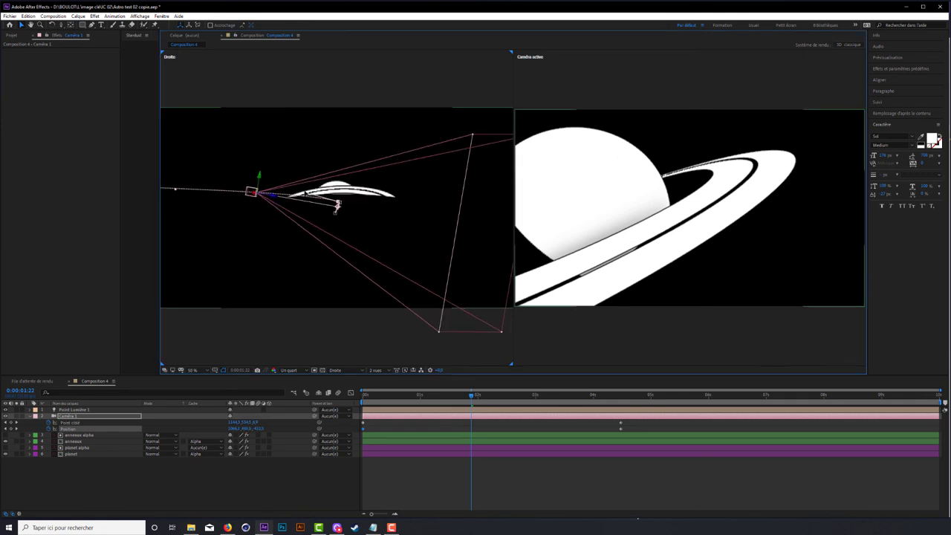
left_click_drag(290, 238, 338, 238)
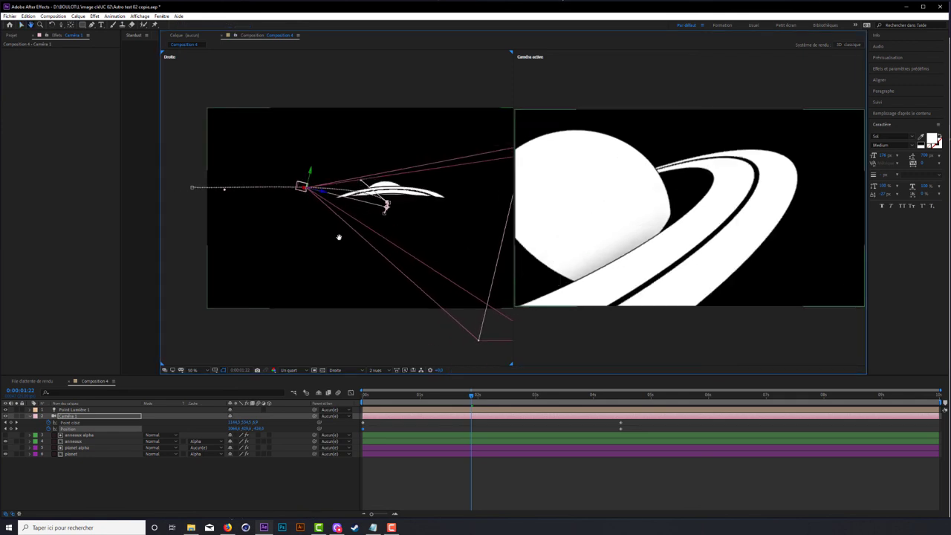
left_click_drag(193, 186, 206, 174)
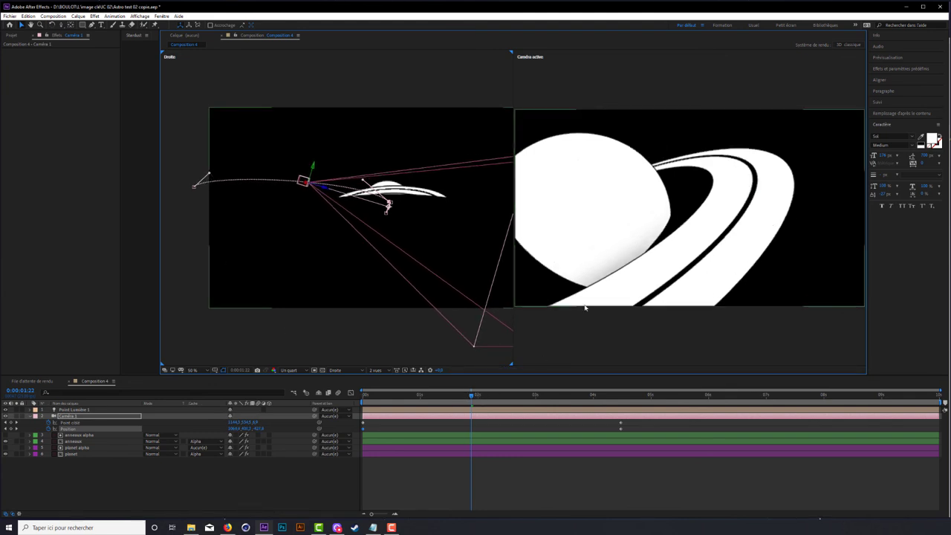
left_click_drag(470, 397, 383, 398)
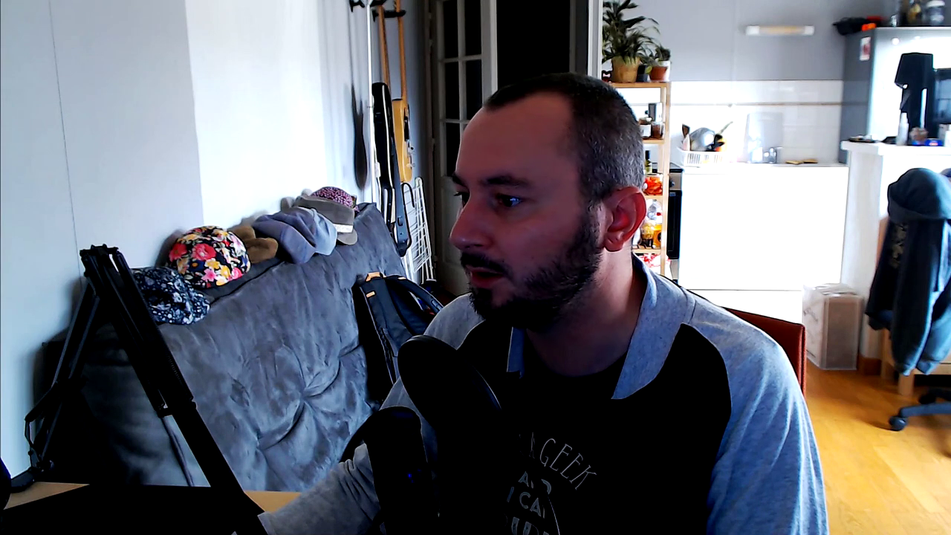
key("Page_Down")
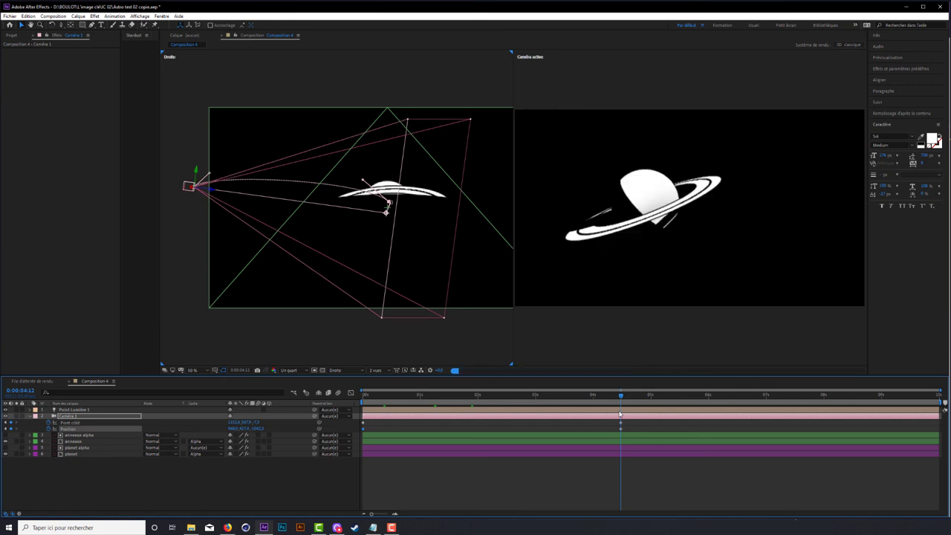
scroll(677, 268, "down", 3)
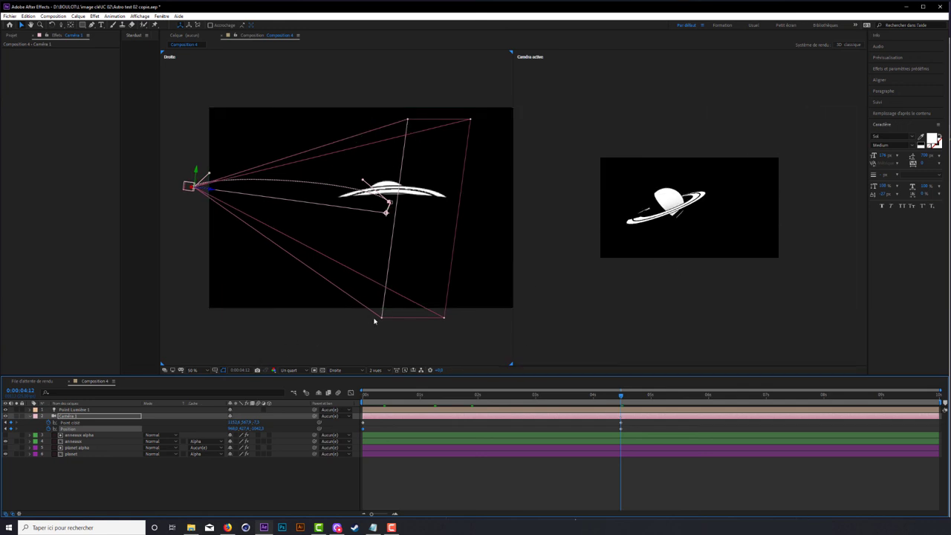
Step: Switch the left view to Haut and re-aim Caméra 1 at the planet from above
left_click(374, 321)
left_click(335, 370)
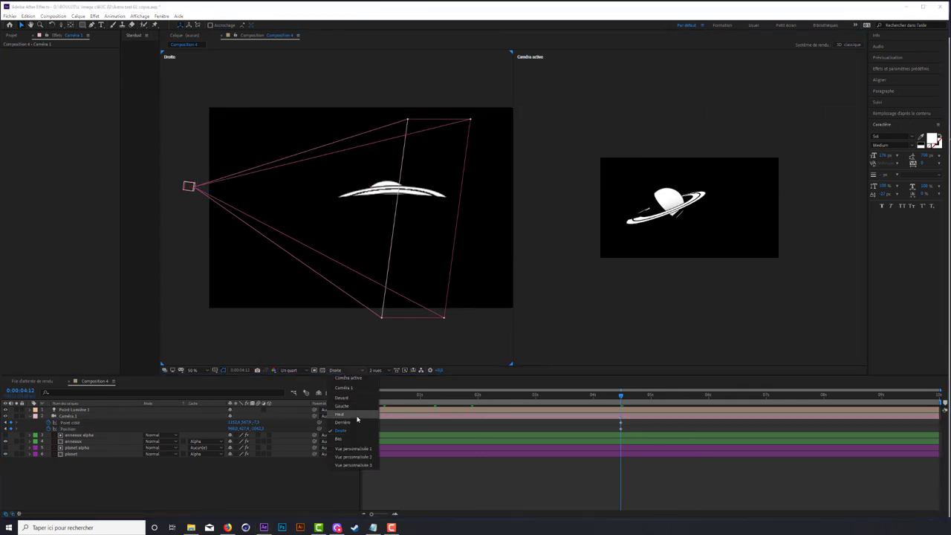
left_click(356, 414)
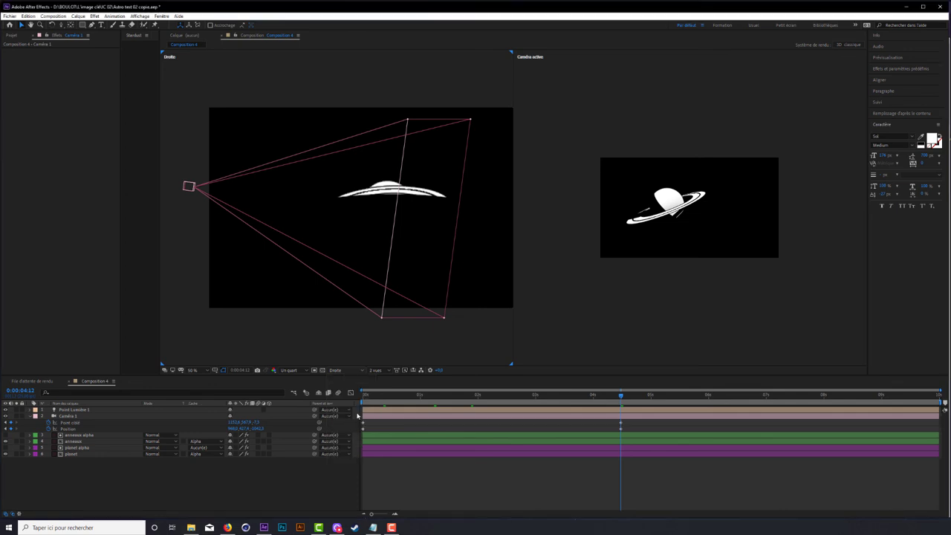
scroll(367, 303, "down", 2)
left_click(364, 305)
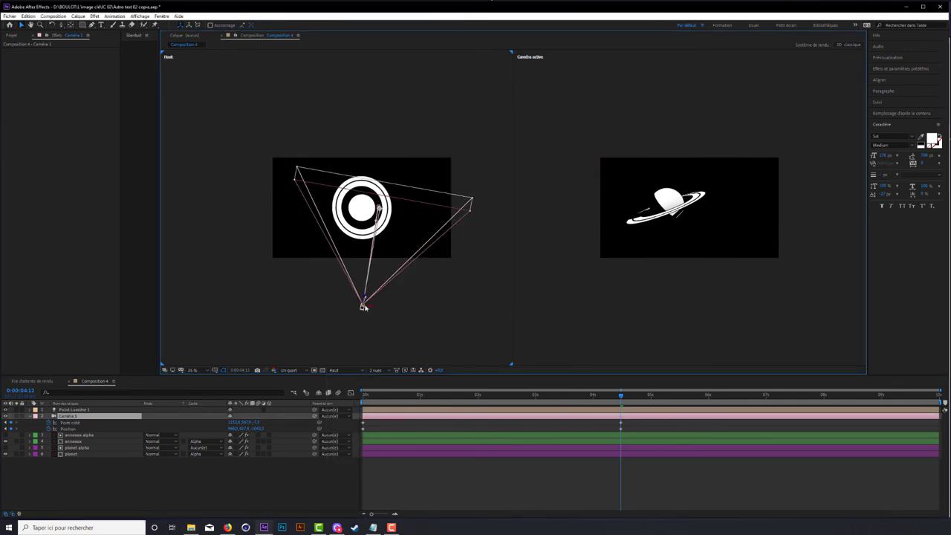
scroll(413, 205, "up", 1)
left_click_drag(414, 203, 346, 134)
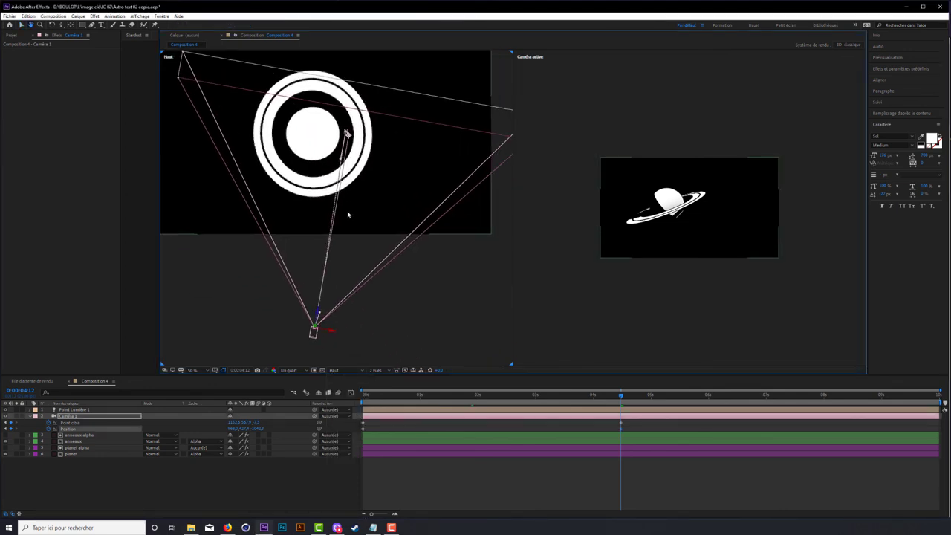
left_click_drag(320, 316, 306, 215)
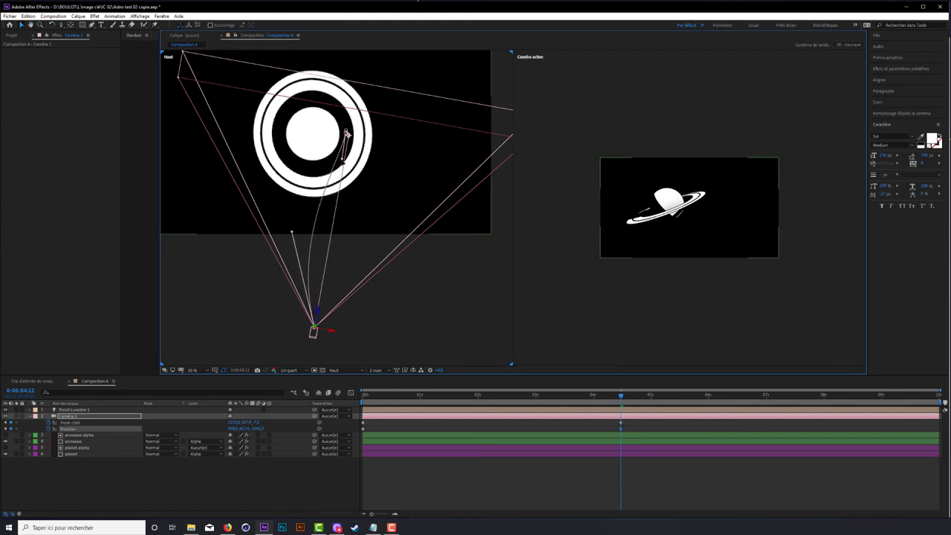
left_click_drag(344, 159, 351, 185)
Step: Check the camera from the back view, then return the left viewer to the right-side view
left_click(334, 370)
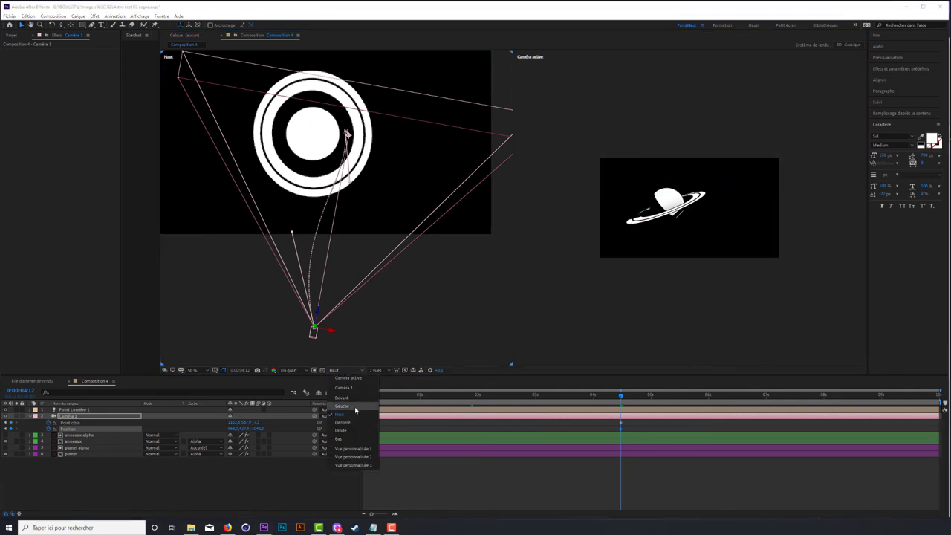
left_click(355, 429)
left_click(336, 370)
left_click(345, 428)
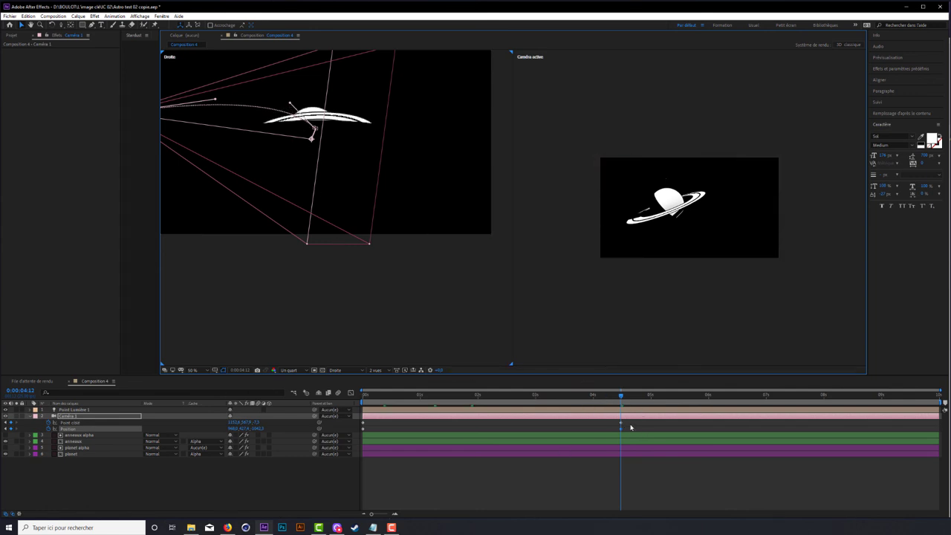
Step: Return to 1 vue and apply Lissage de vitesse to all Caméra 1 keyframes, then scrub to check
left_click(376, 370)
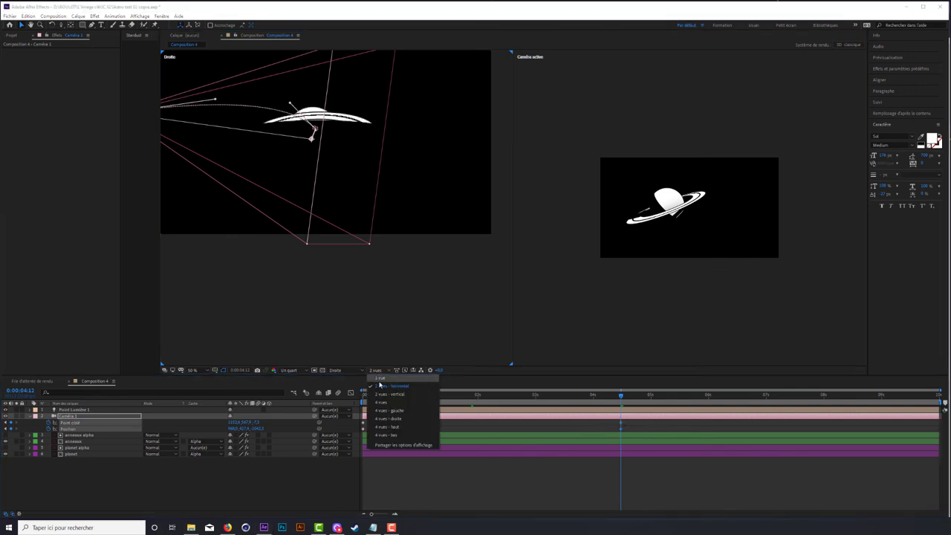
left_click(380, 378)
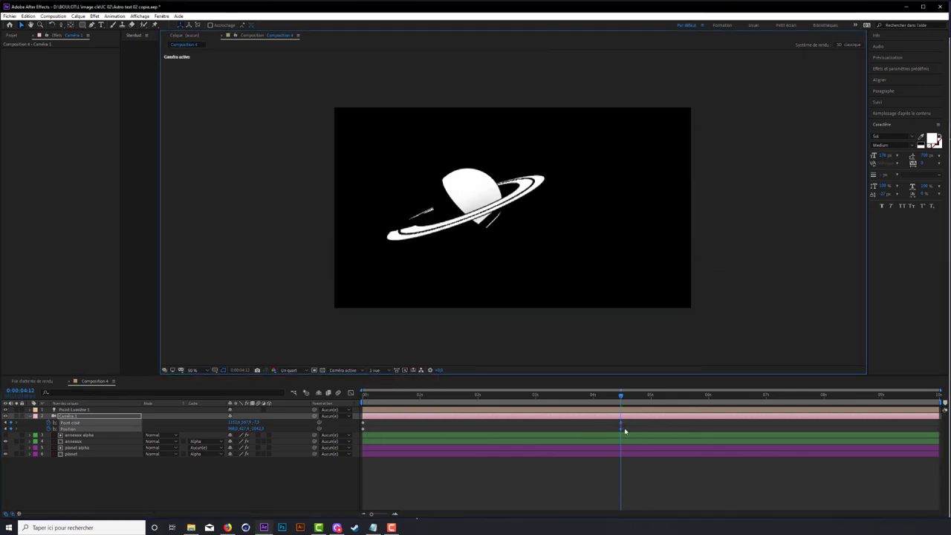
mouse_move(628, 425)
left_mouse_down()
mouse_move(352, 434)
mouse_move(379, 435)
left_mouse_up()
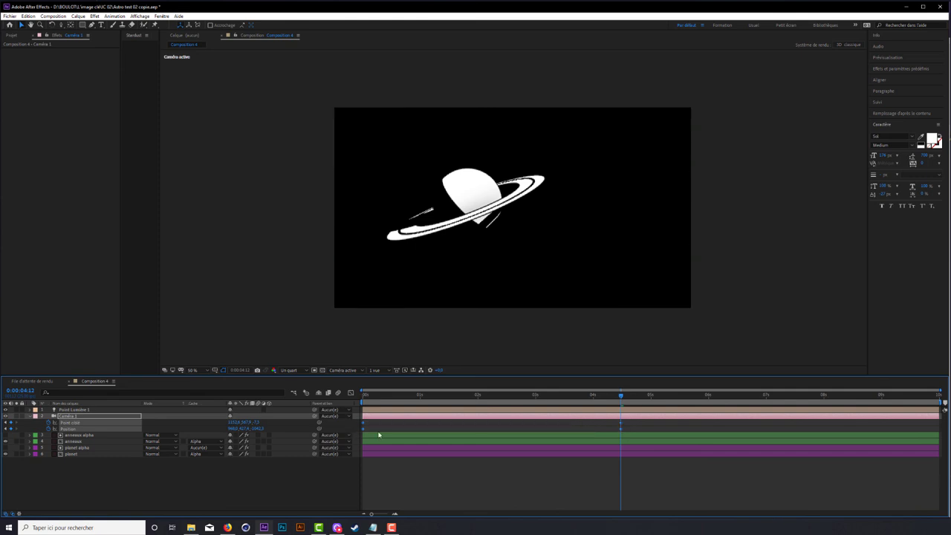
left_click_drag(631, 423, 363, 433)
right_click(623, 426)
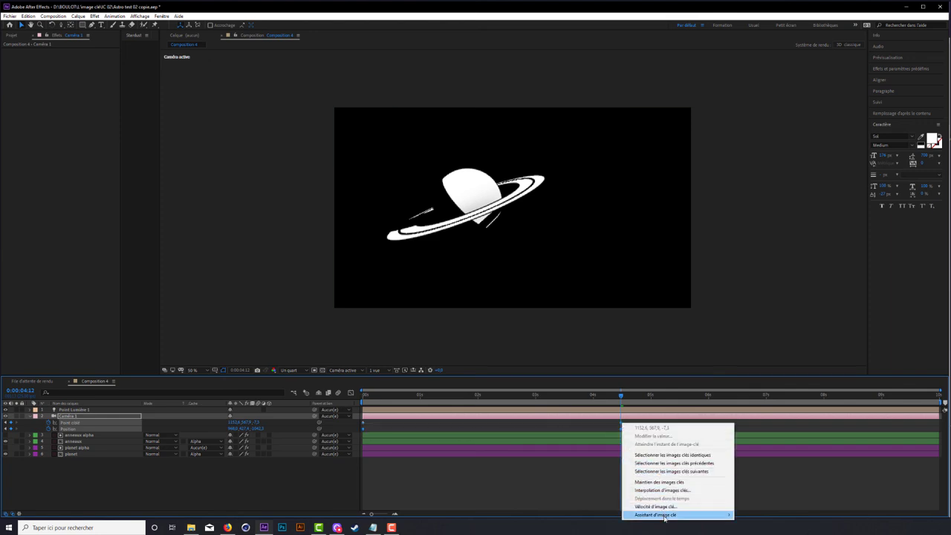
mouse_move(664, 518)
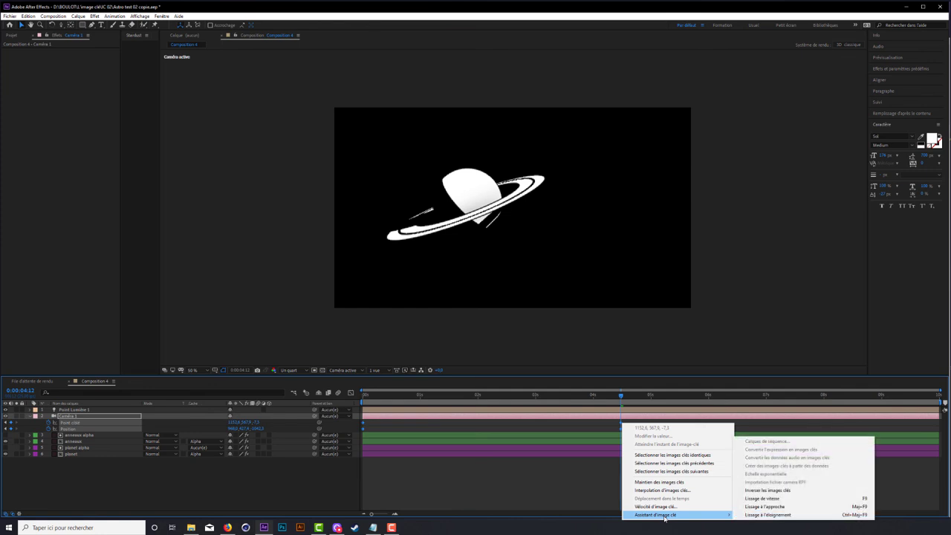
left_click(768, 499)
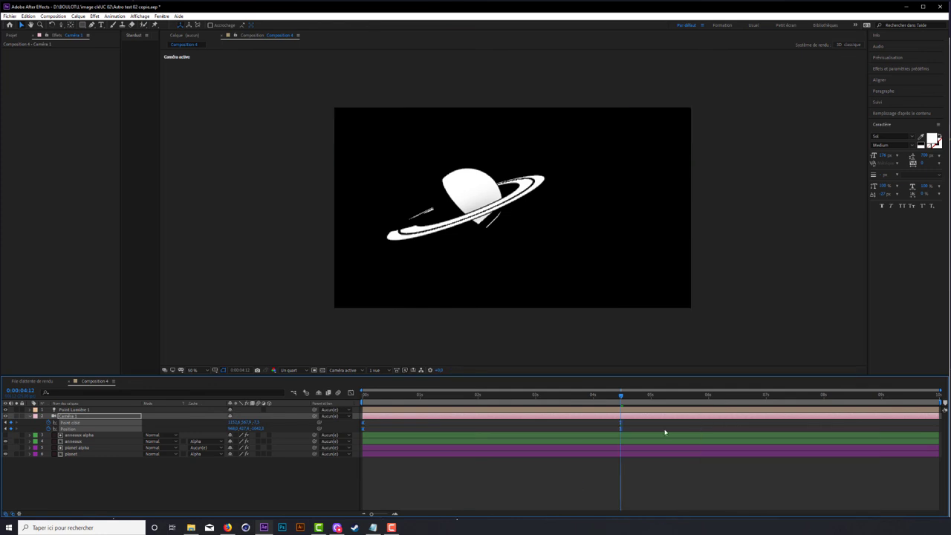
left_click_drag(364, 399, 622, 408)
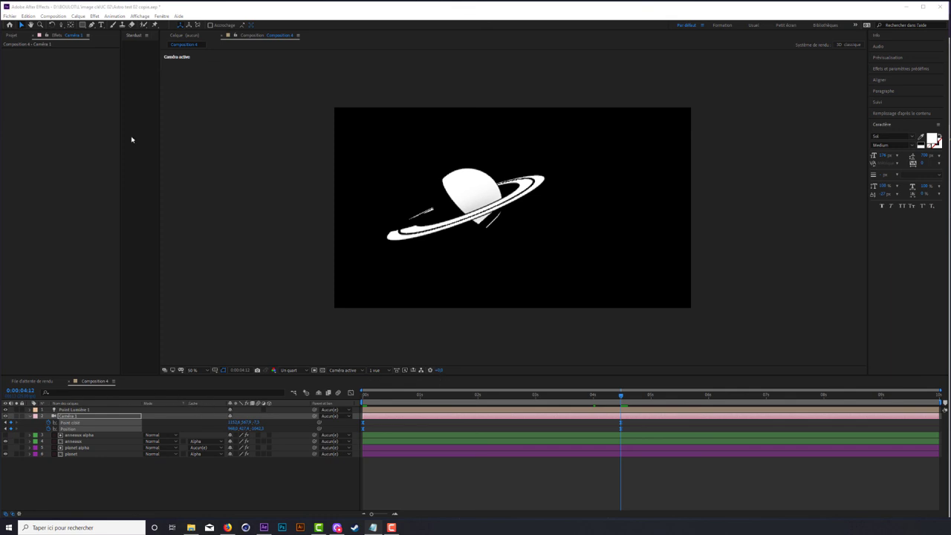
Step: Create a new composition named TITRE
left_click(53, 16)
left_click(52, 31)
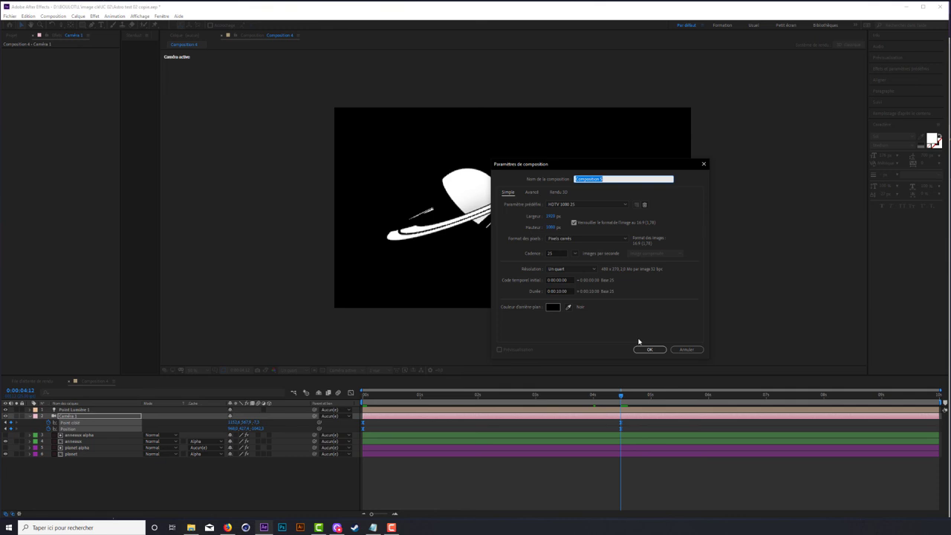
type("A")
key("Return")
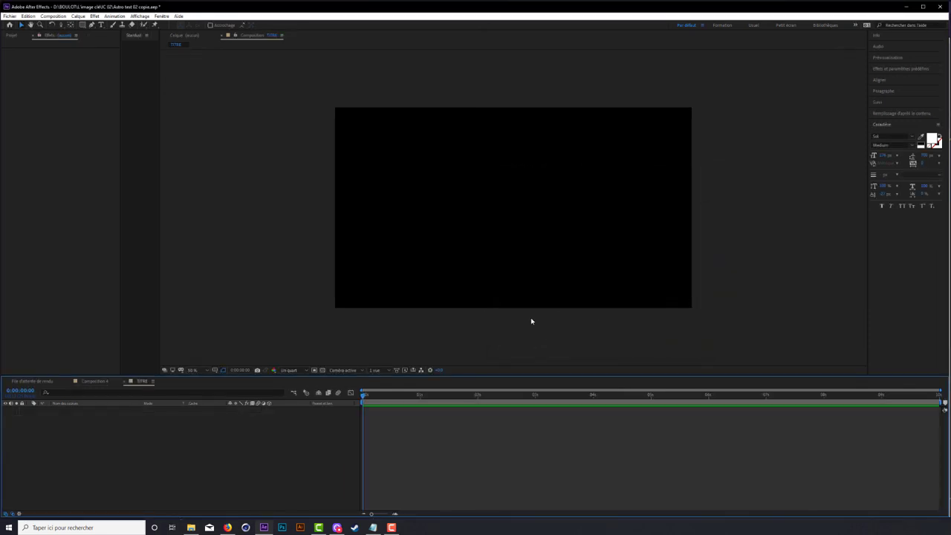
Step: Add a text layer reading 'AstronoGeek', centre it, and fix the missing 'r'
right_click(113, 441)
mouse_move(148, 358)
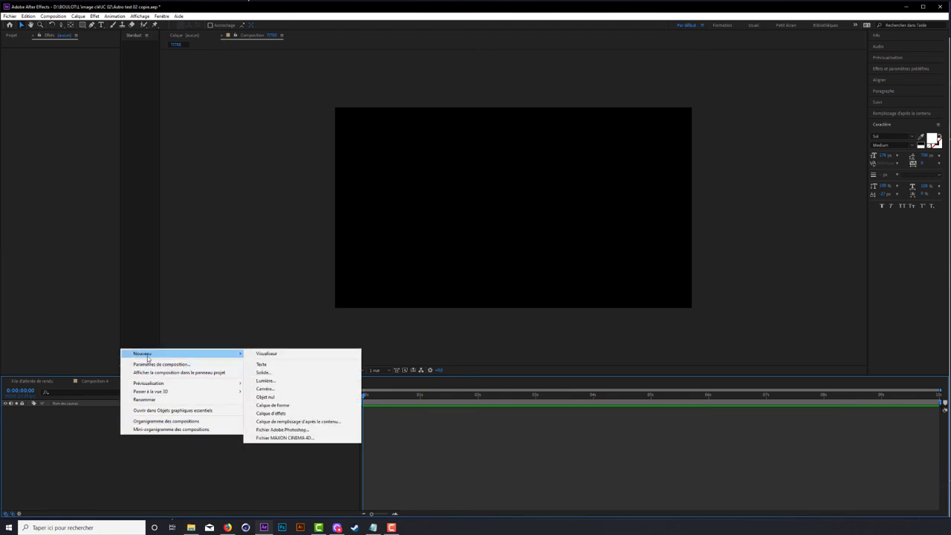
left_click(282, 364)
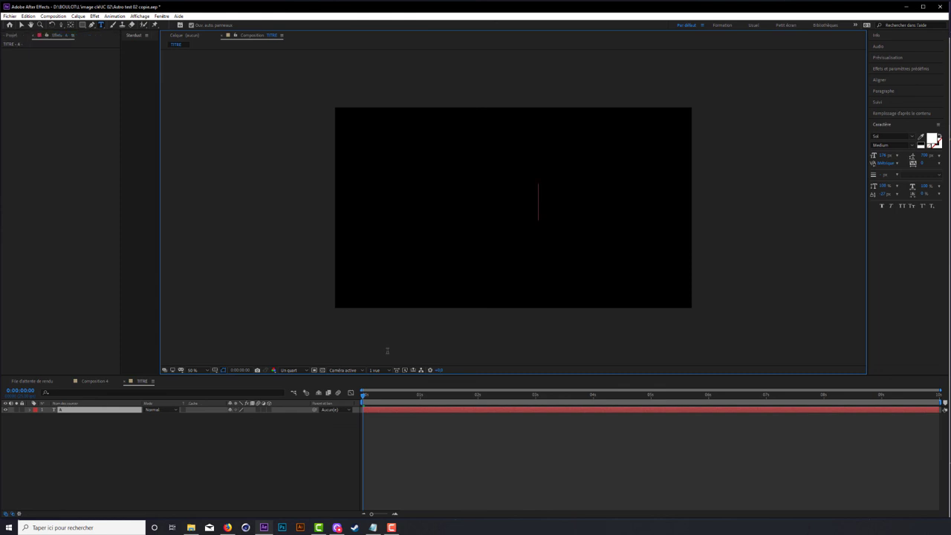
type("AST")
key("BackSpace")
key("BackSpace")
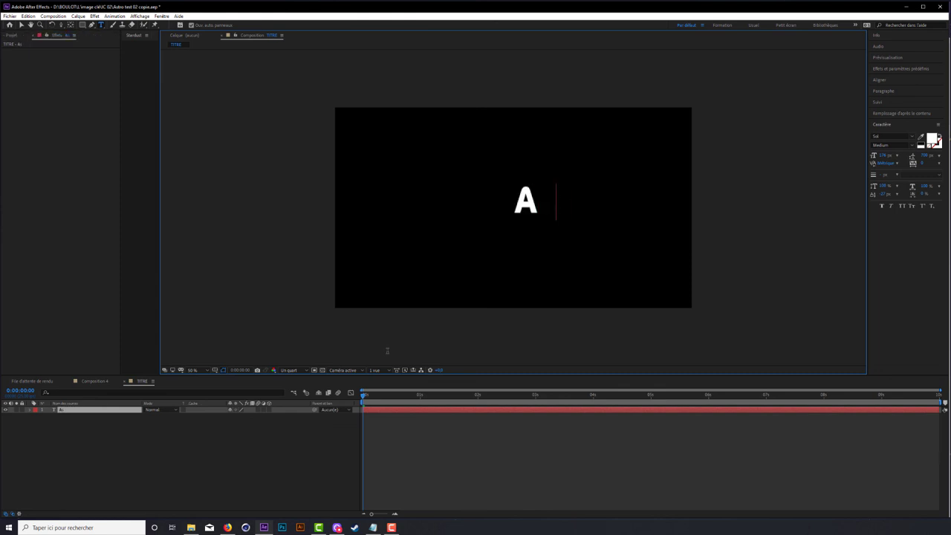
type("stonoG")
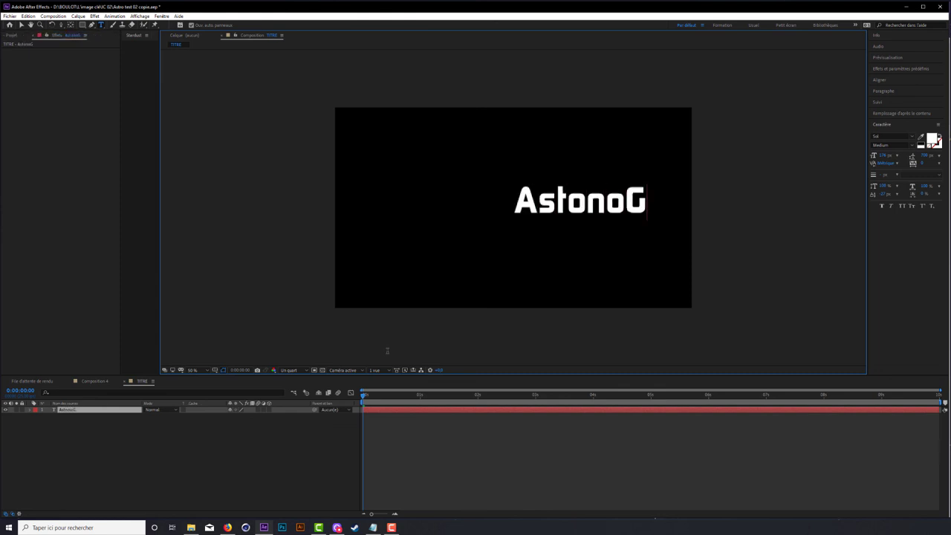
type("eel")
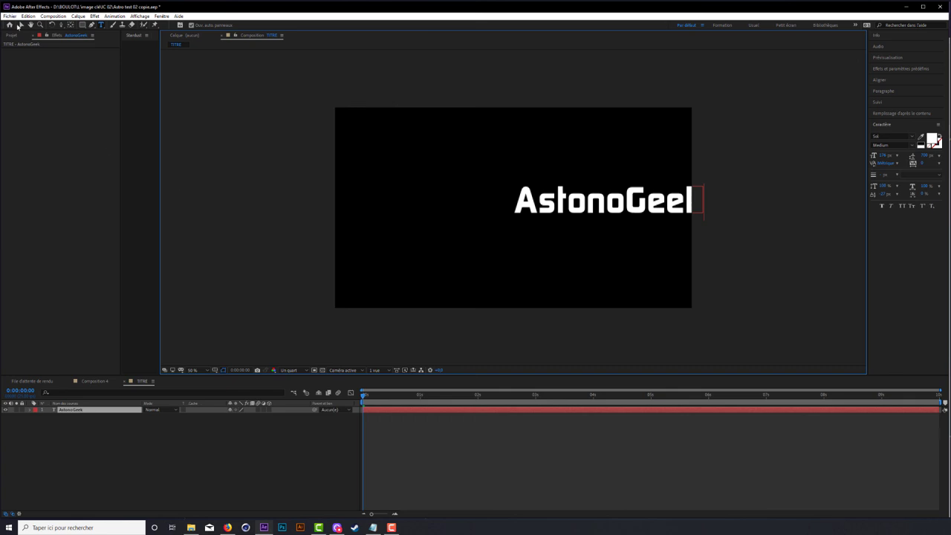
left_click(20, 25)
left_click_drag(576, 209, 490, 206)
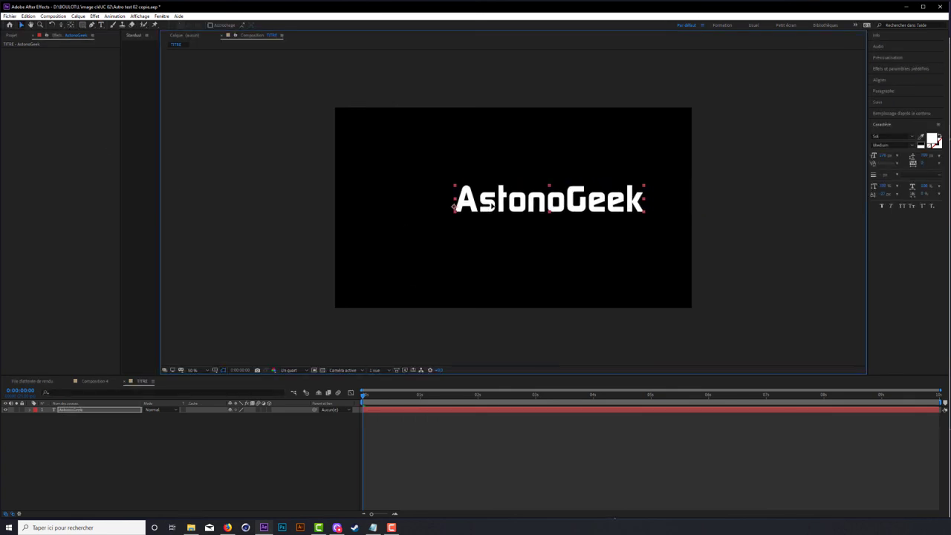
double_click(490, 206)
left_click(475, 199)
type("r")
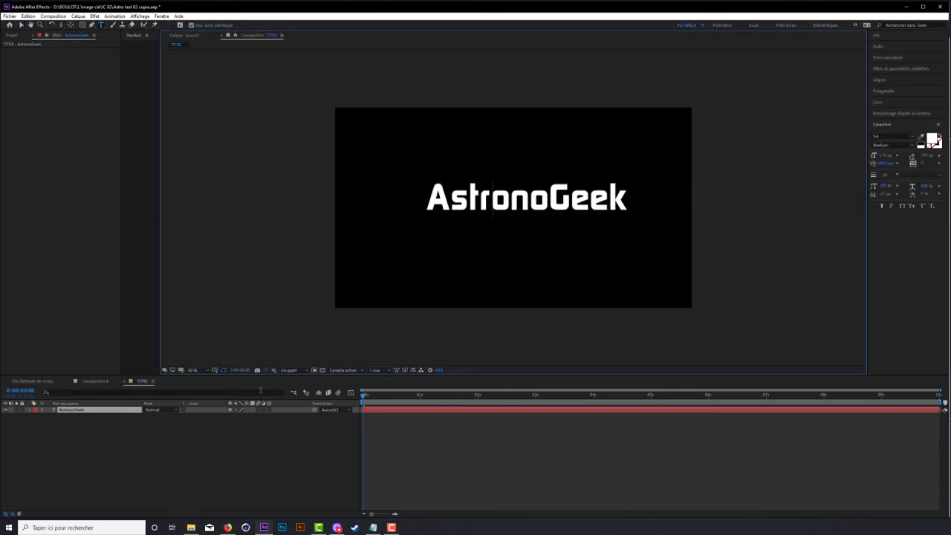
left_click(288, 370)
Step: Preview at full resolution and add a Contour layer style to the AstronoGeek layer
left_click(296, 388)
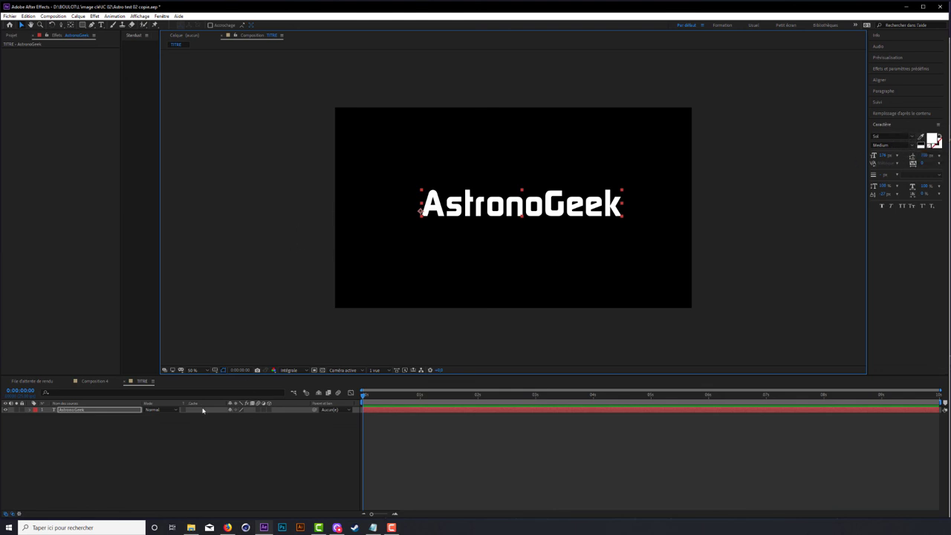
right_click(90, 412)
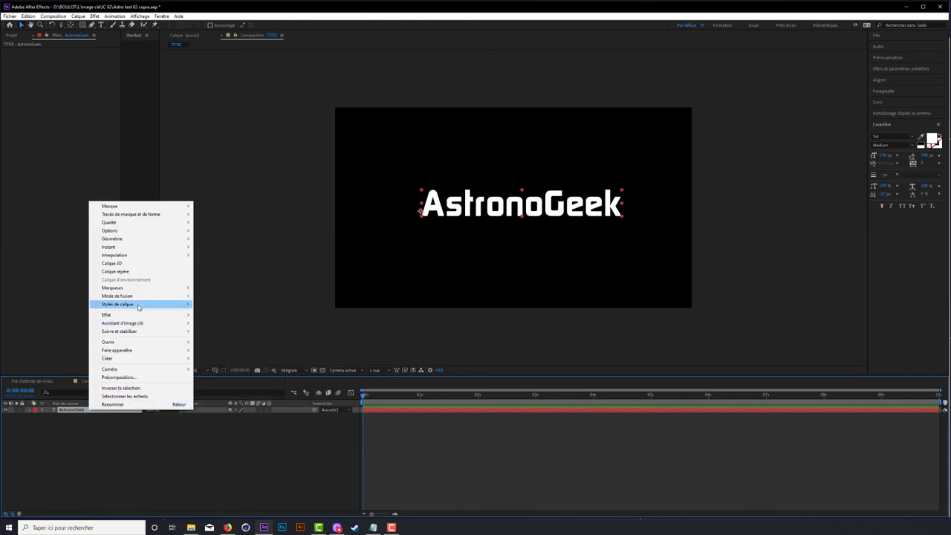
mouse_move(138, 307)
left_click(230, 398)
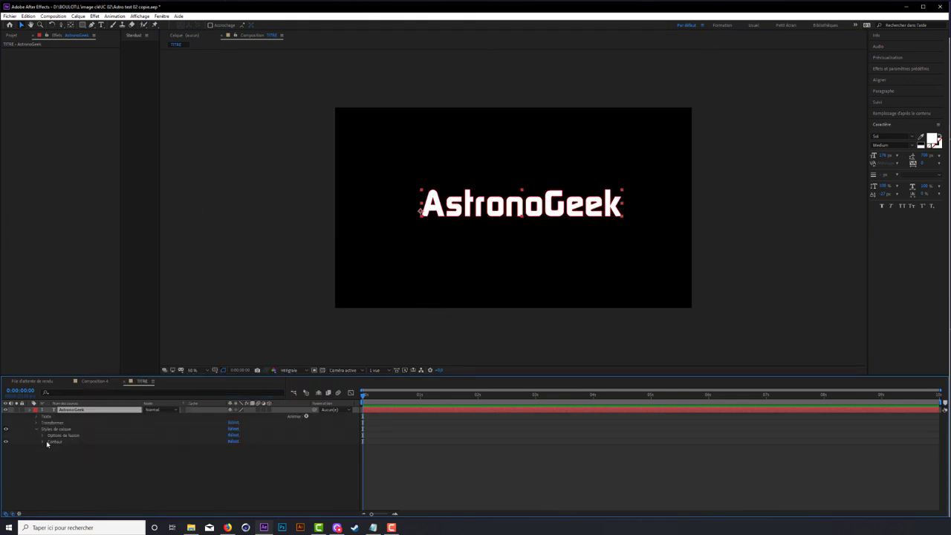
Step: Set the stroke to Centre position, black colour and Taille 1
left_click(46, 443)
left_click(40, 443)
left_click(75, 455)
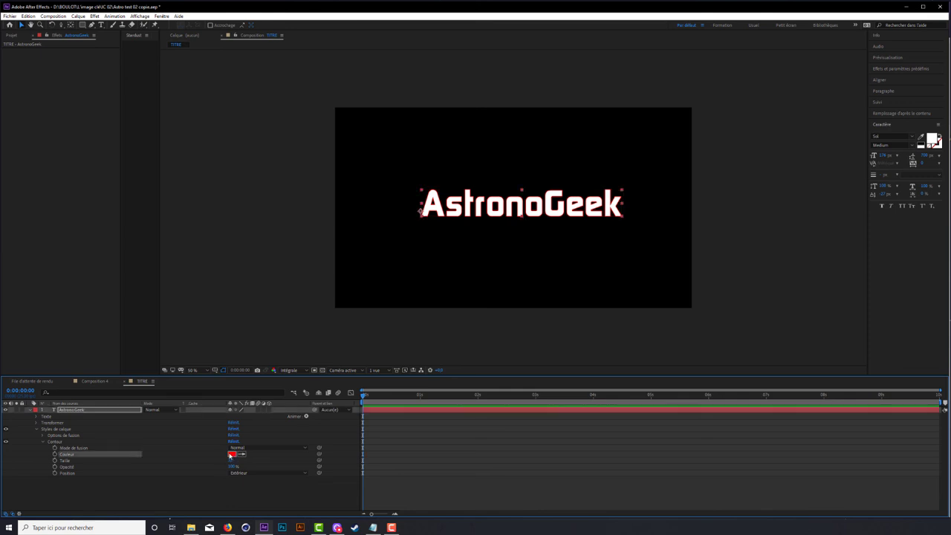
left_click(243, 474)
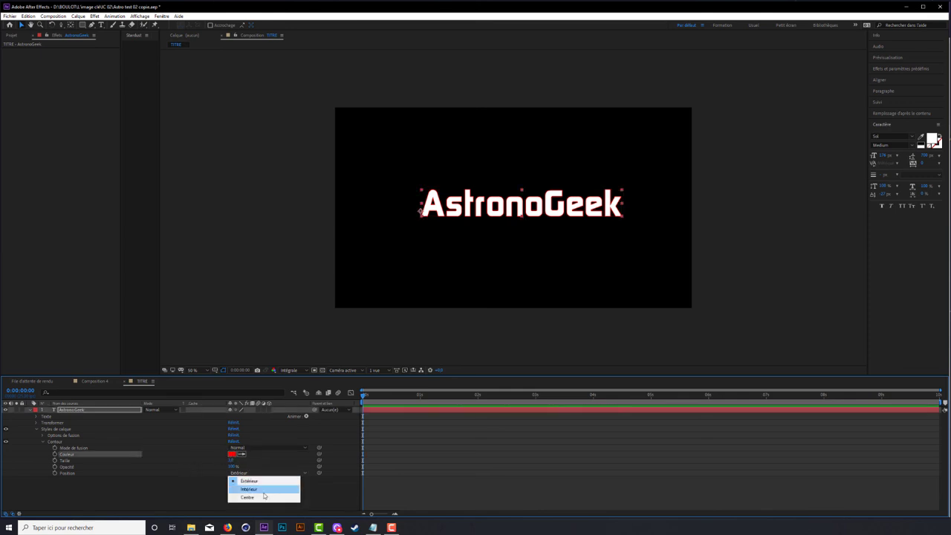
left_click(245, 497)
left_click(232, 454)
left_click(538, 297)
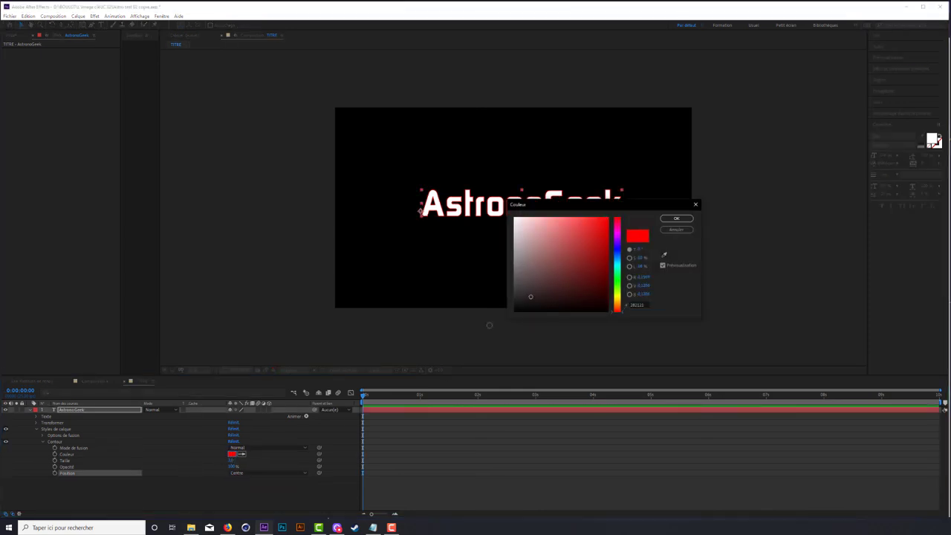
key("Return")
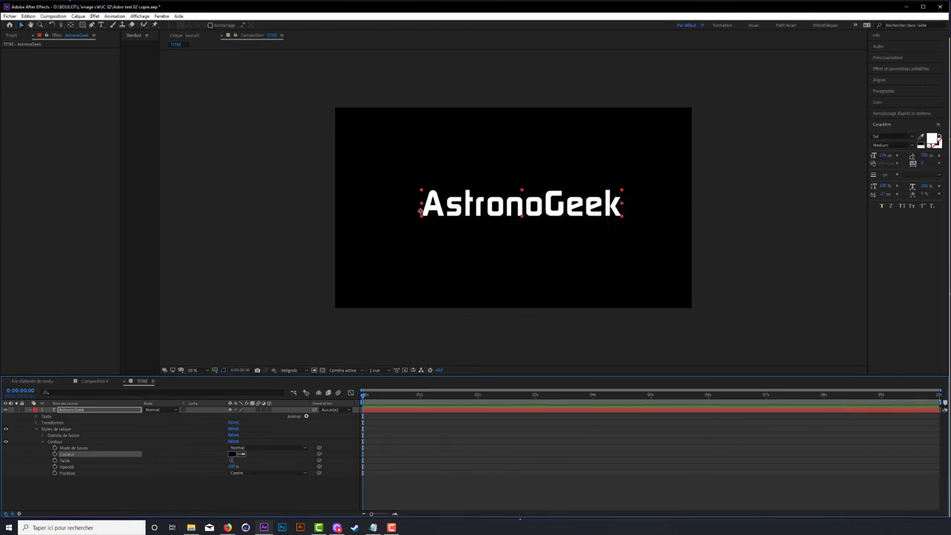
left_click(233, 460)
type("1")
key("Return")
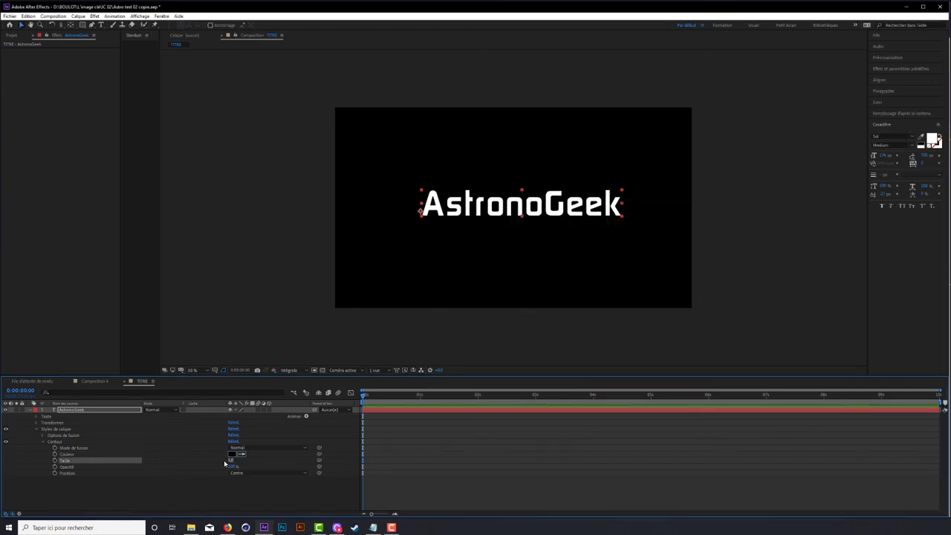
left_click(31, 411)
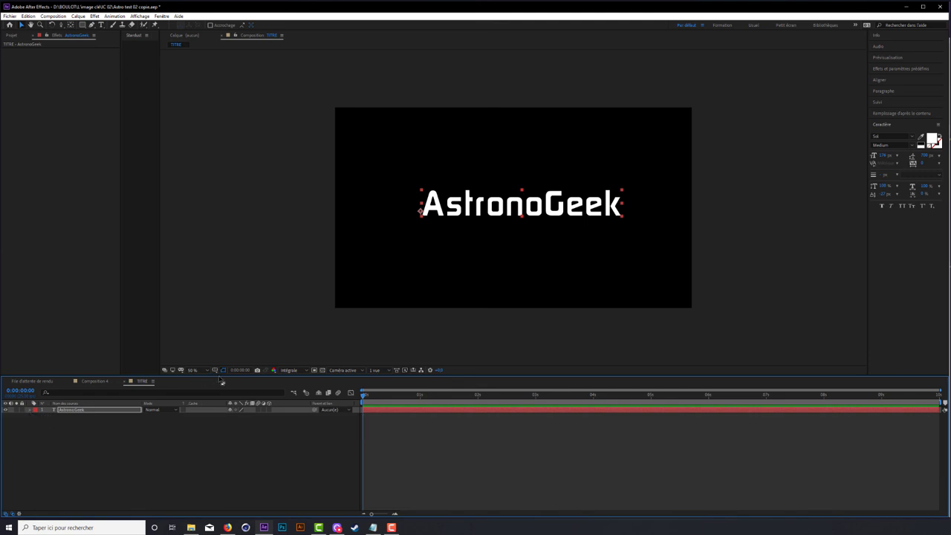
left_click_drag(221, 378, 220, 401)
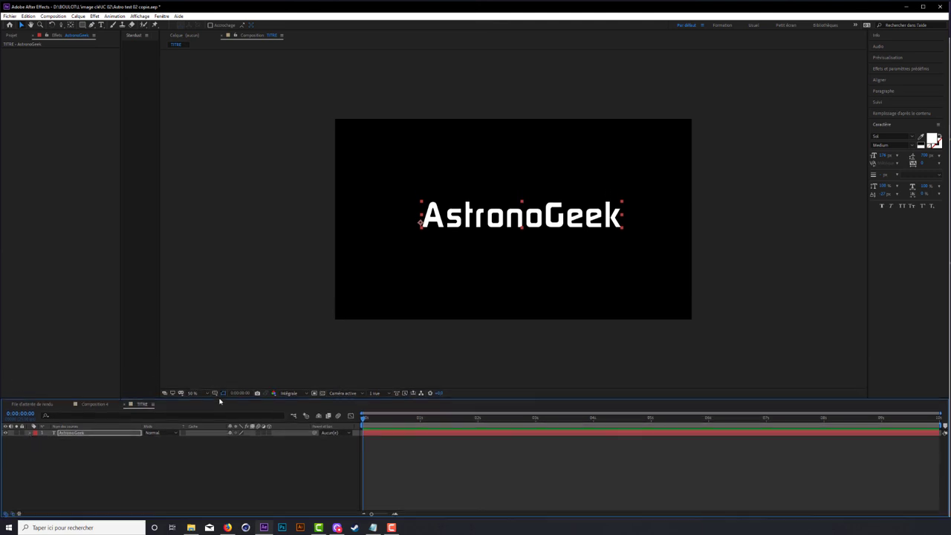
Step: Turn on Activer la 3D par caractère for the AstronoGeek title
left_click(274, 443)
left_click(29, 433)
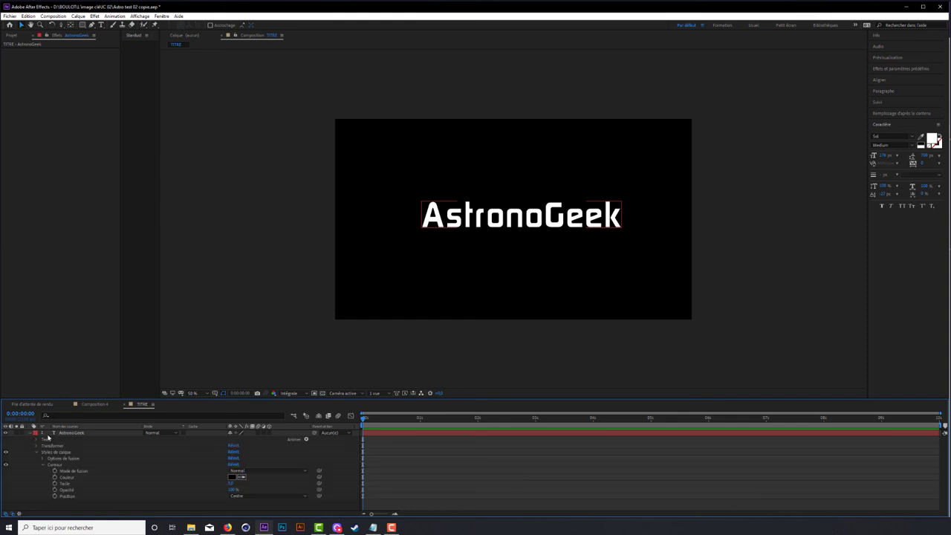
left_click(37, 454)
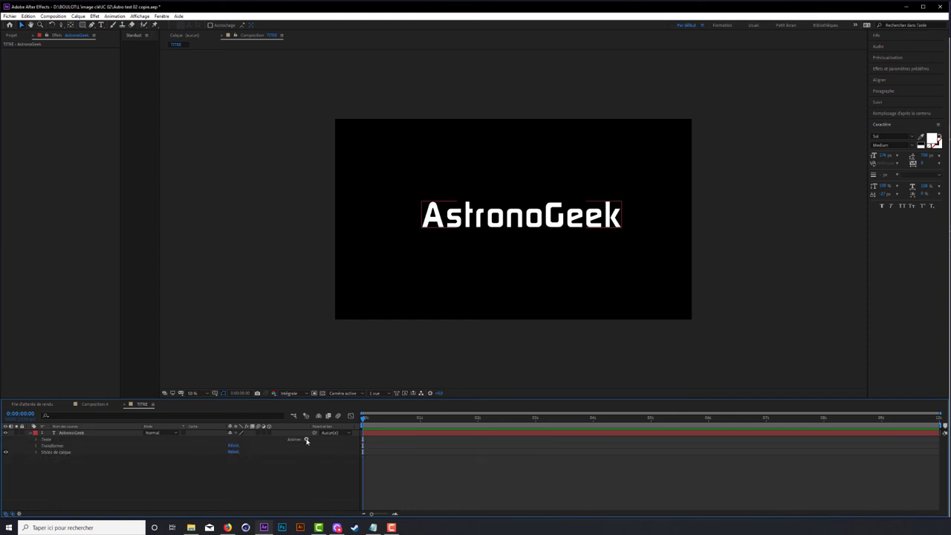
left_click(307, 440)
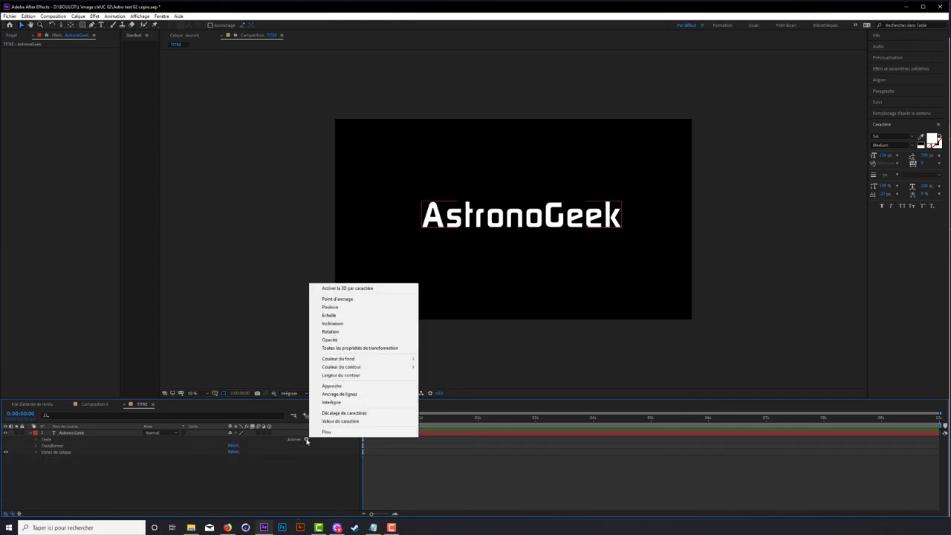
left_click(362, 289)
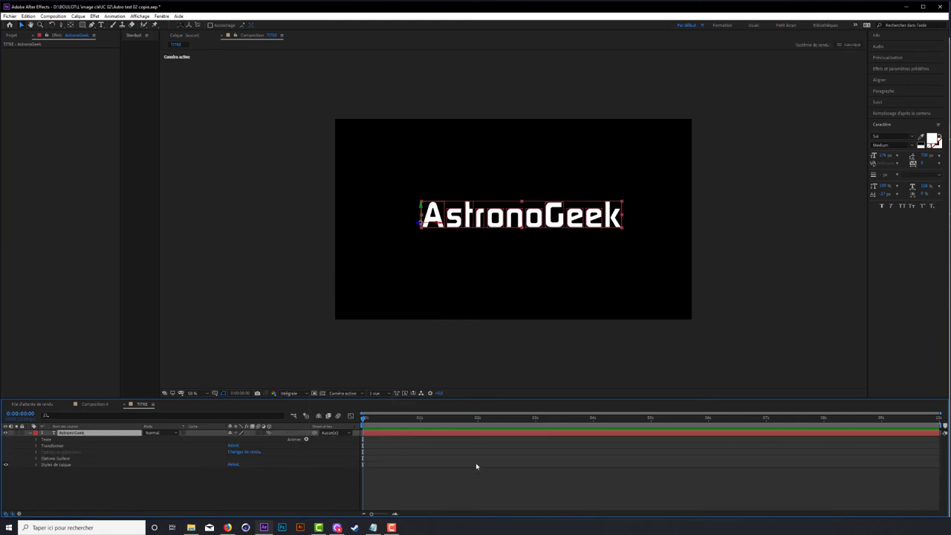
Step: Add a Rotation animator and include Opacité and Échelle in it
left_click(306, 440)
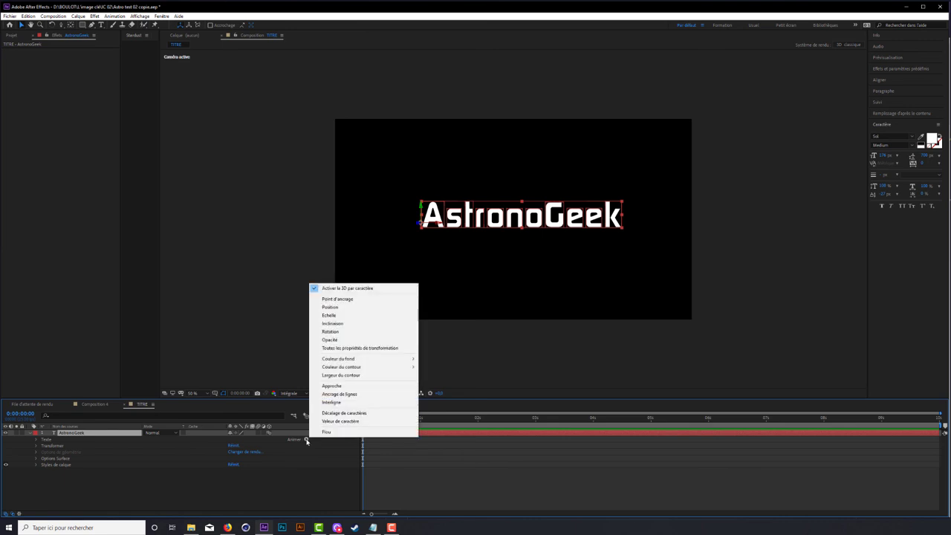
left_click(363, 332)
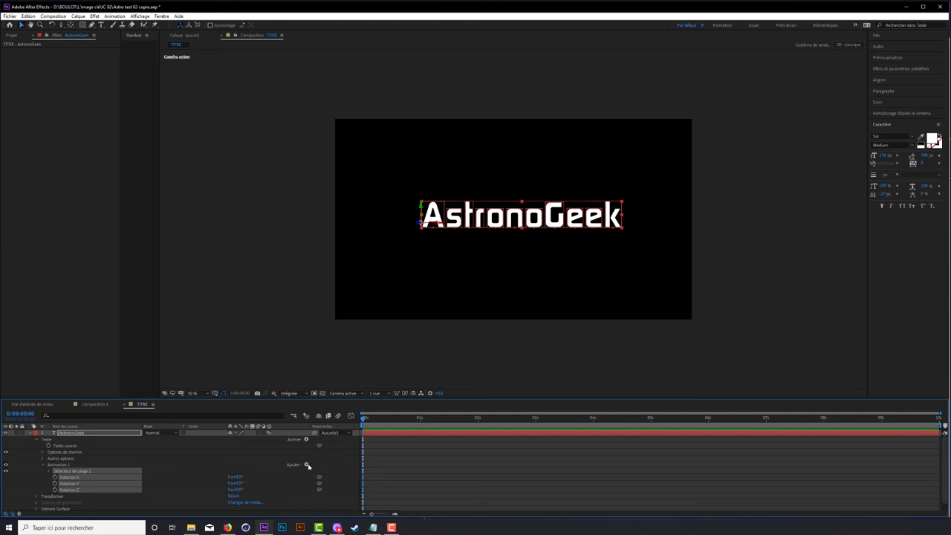
left_click(305, 440)
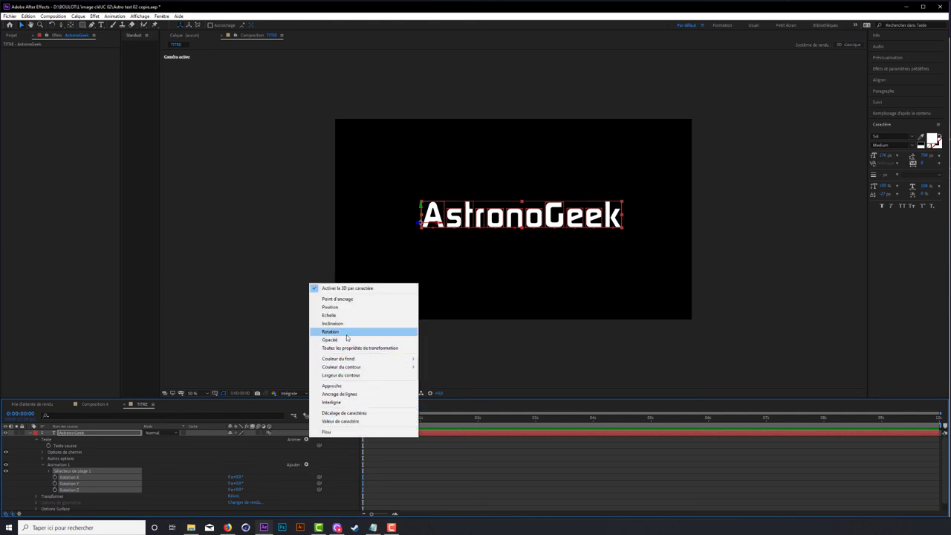
left_click(352, 341)
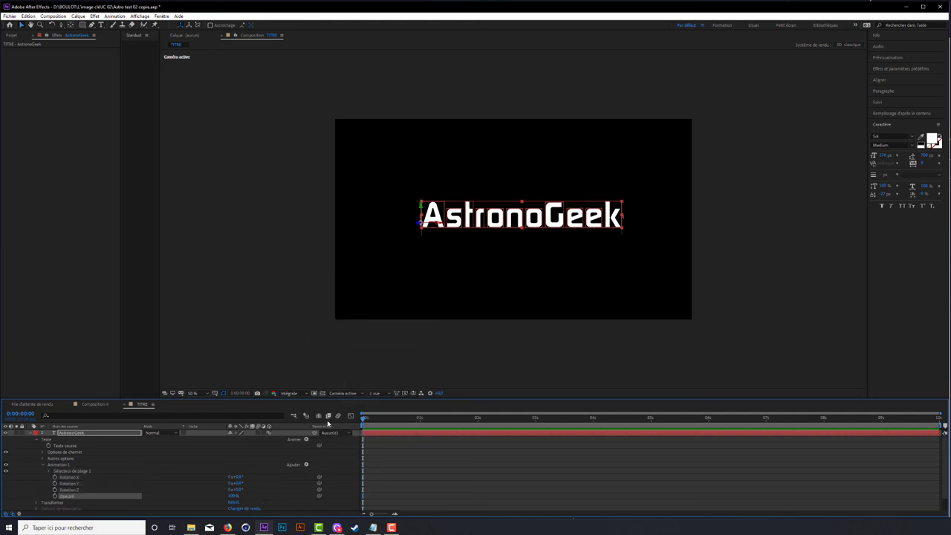
left_click(306, 440)
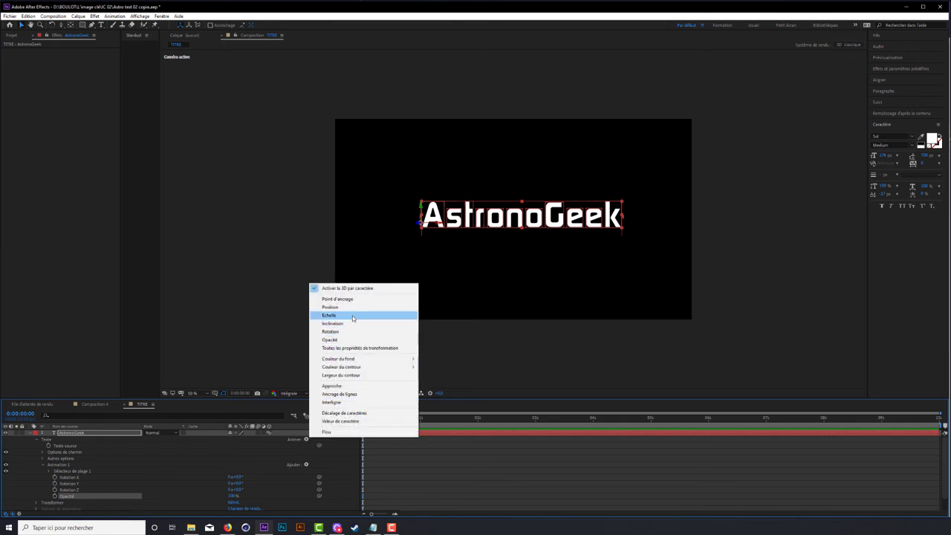
left_click(353, 317)
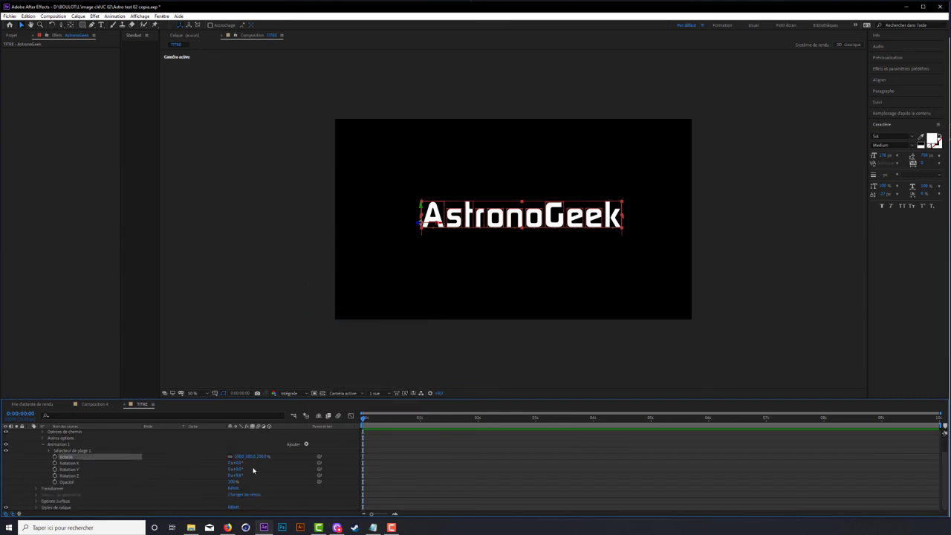
left_click_drag(251, 398, 246, 369)
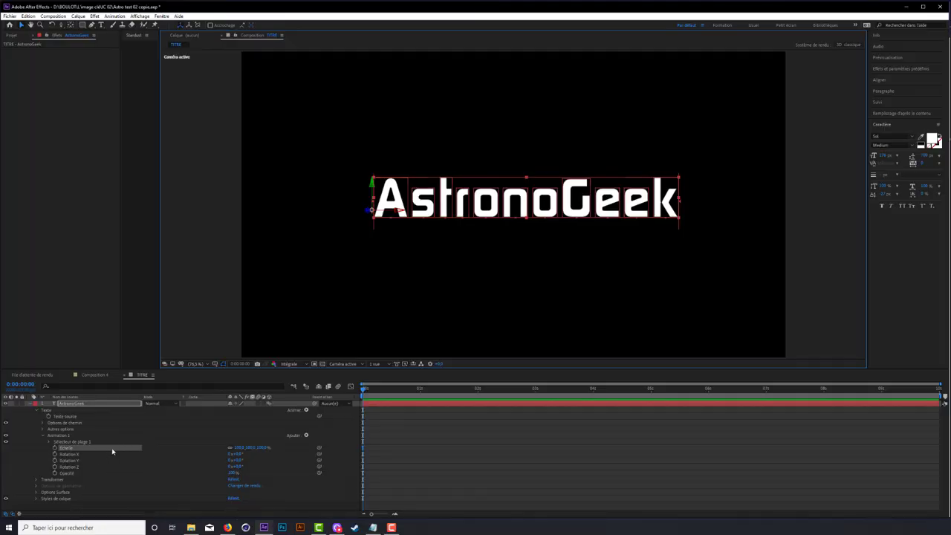
Step: Set the animator's Rotation Y to 90°, Opacité to 0% and Échelle to 750%
left_click(239, 467)
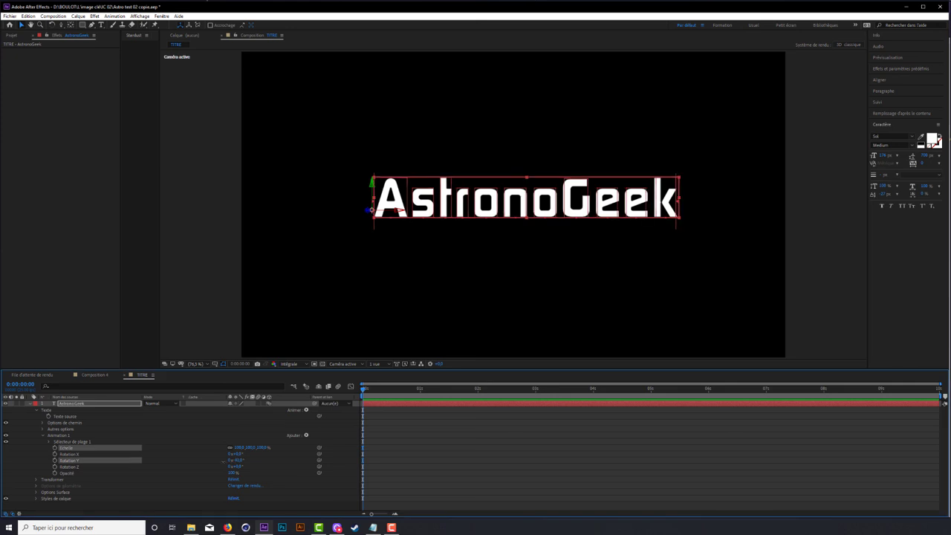
type("90")
key("Return")
left_click(236, 460)
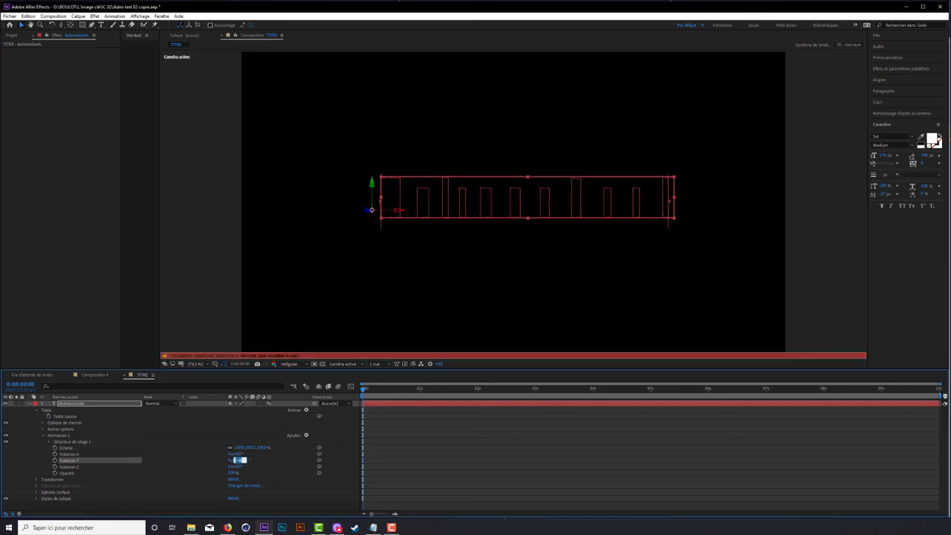
key("Return")
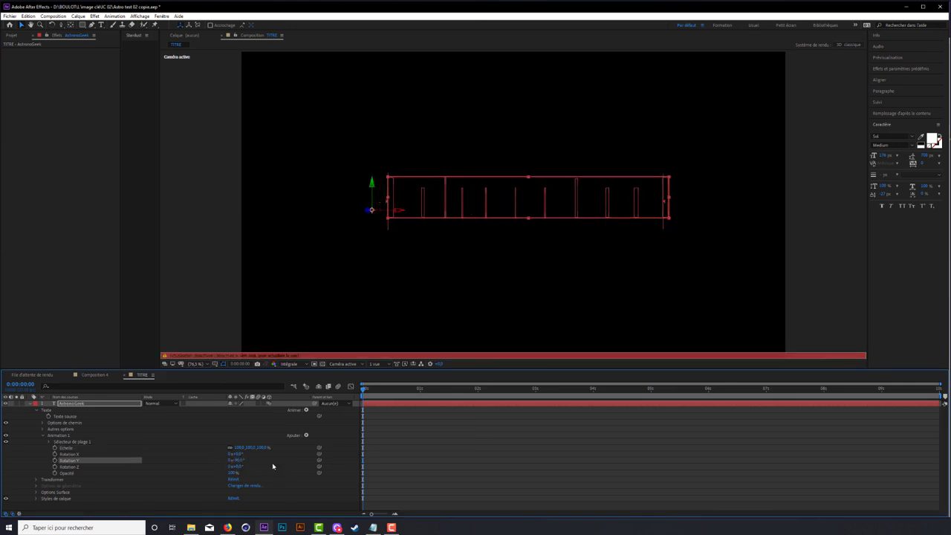
left_click(303, 466)
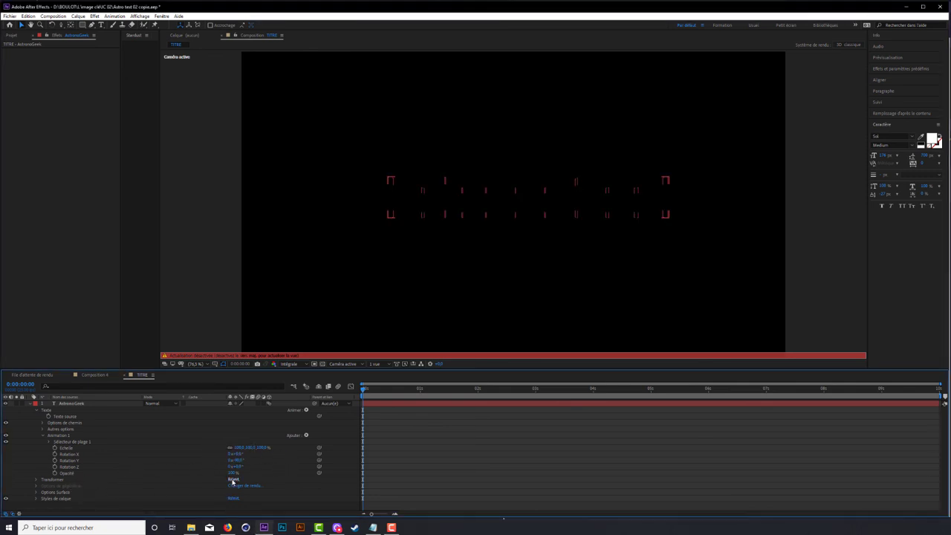
left_click_drag(232, 478, 129, 506)
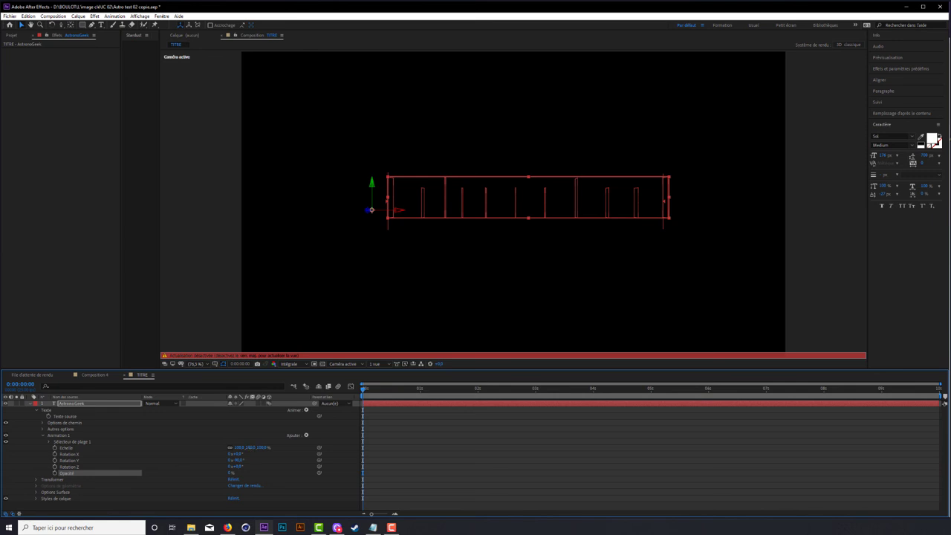
left_click_drag(249, 448, 208, 452)
left_click(429, 452)
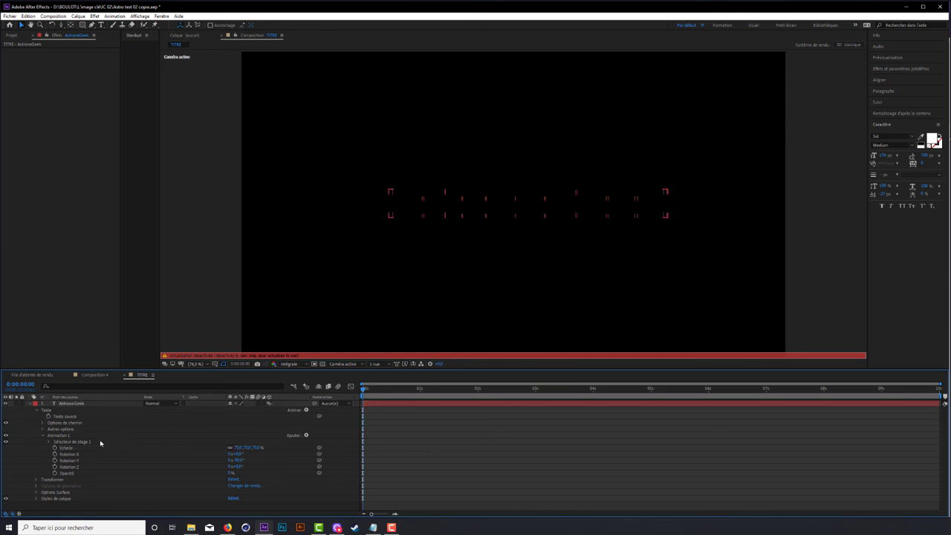
Step: Try the range selector's Start, undo it, and set Animator 1 opacity to 0%
left_click(49, 444)
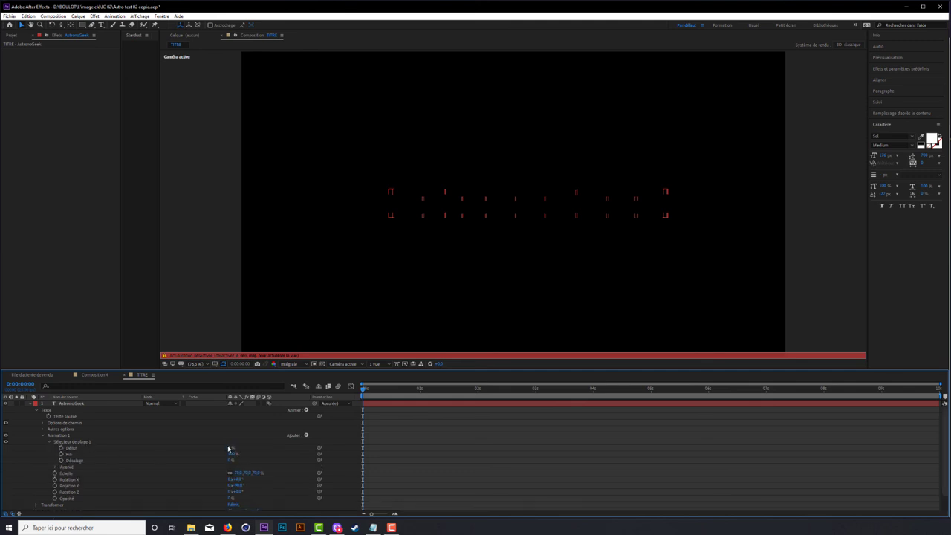
left_click_drag(229, 448, 257, 450)
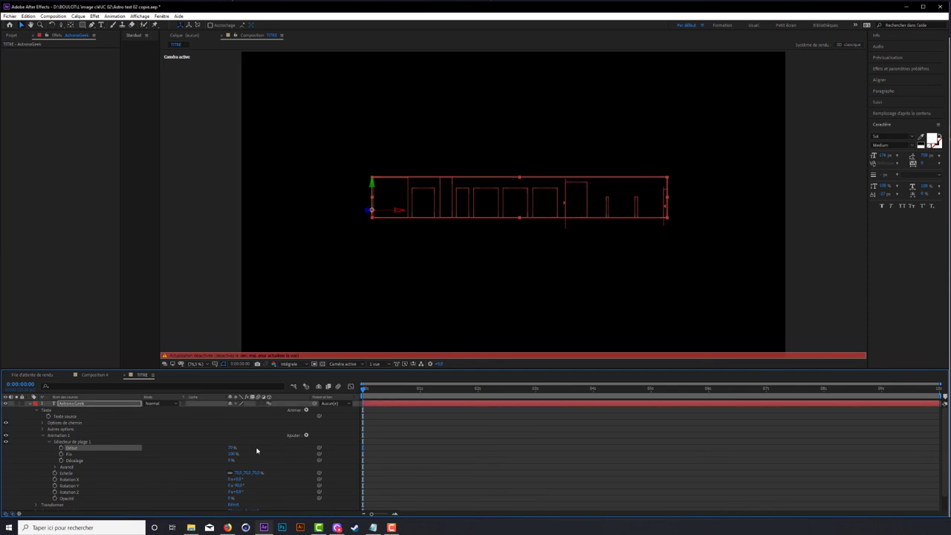
key("ctrl+z")
key("ctrl+z")
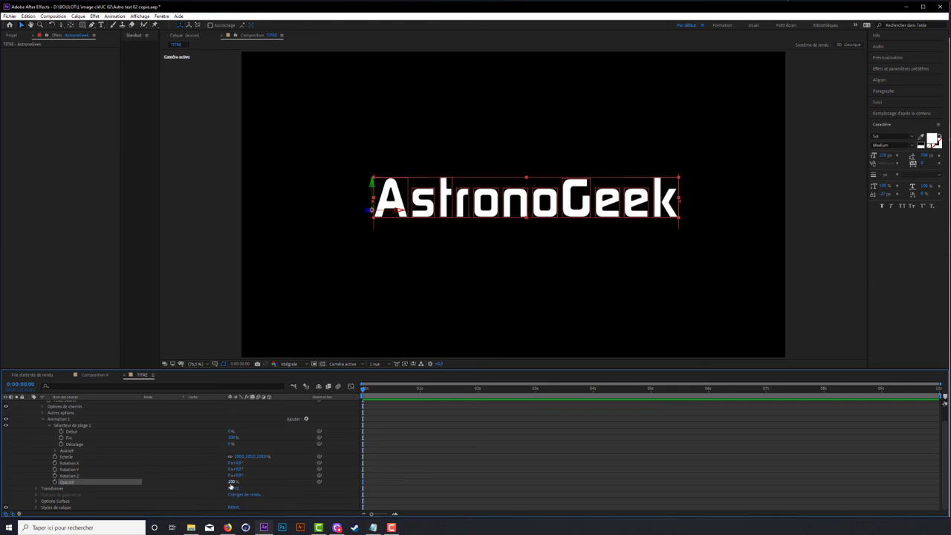
left_click(230, 483)
type("0")
key("Return")
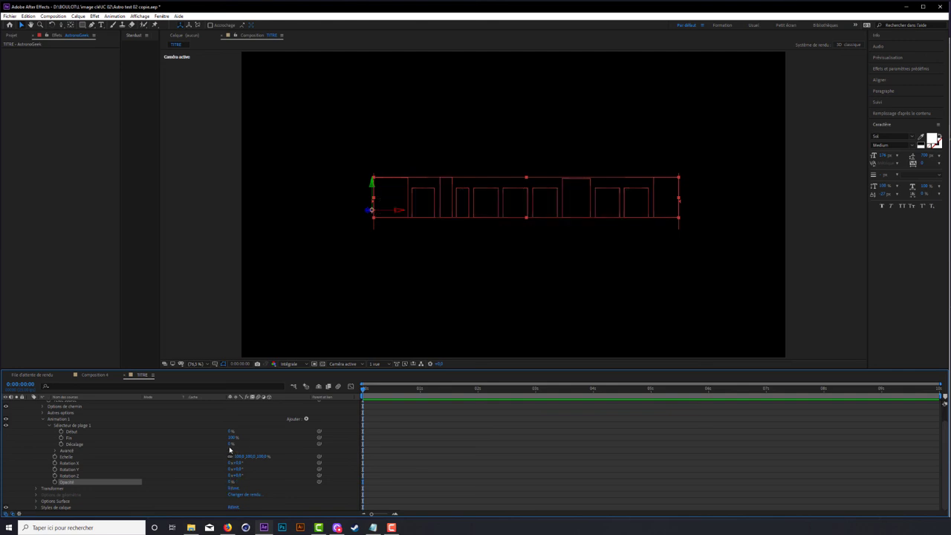
Step: Scrub Animator 1 Rotation Y to 0x+90° and enter 70 for its Scale
left_click_drag(235, 469, 239, 469)
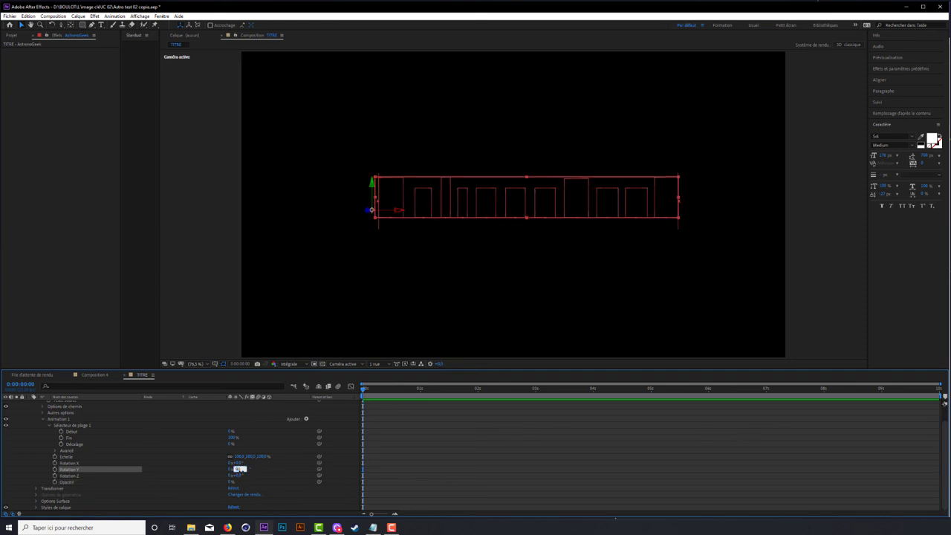
left_click_drag(240, 469, 182, 482)
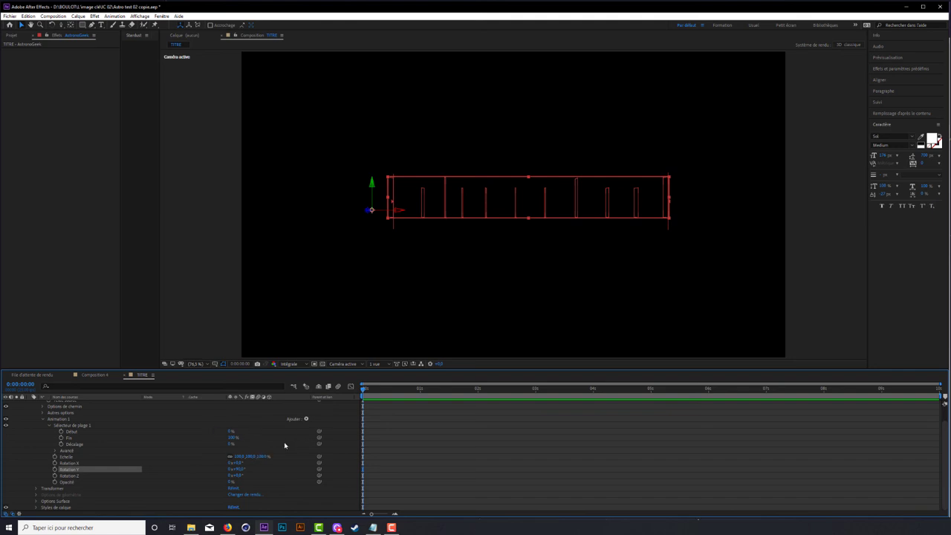
left_click(249, 458)
type("70")
key("Return")
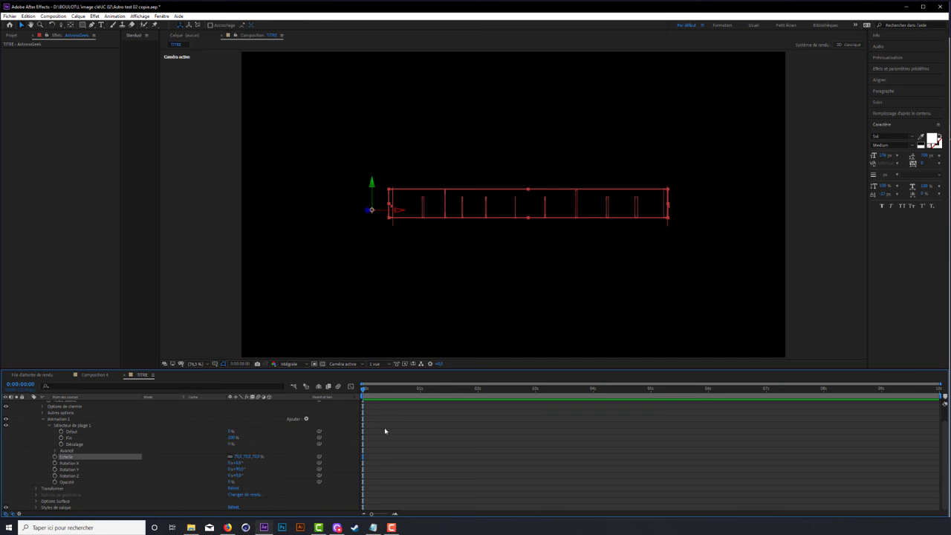
Step: Keyframe the AstronoGeek selector Start from 0% to 100% by 0:00:01:11 and preview the letter-by-letter reveal
left_click(61, 432)
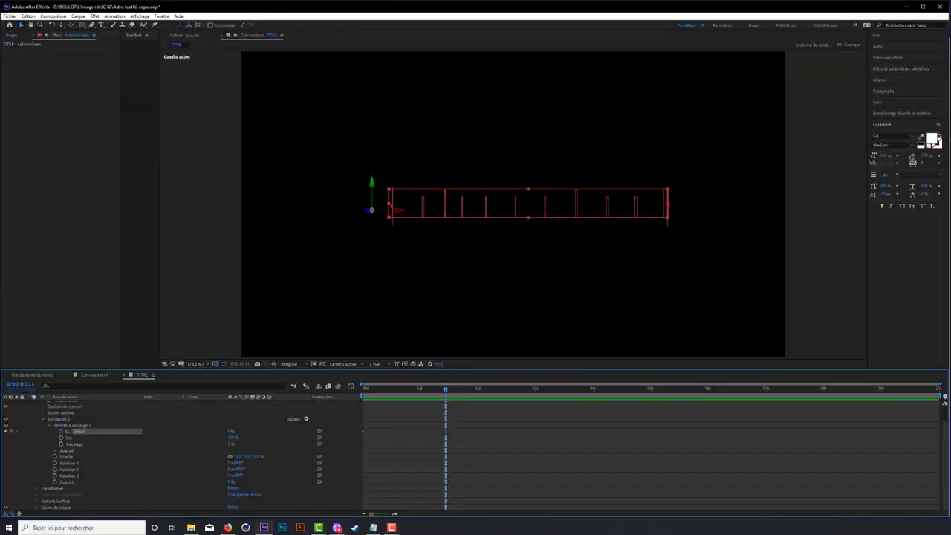
left_click_drag(231, 431, 274, 431)
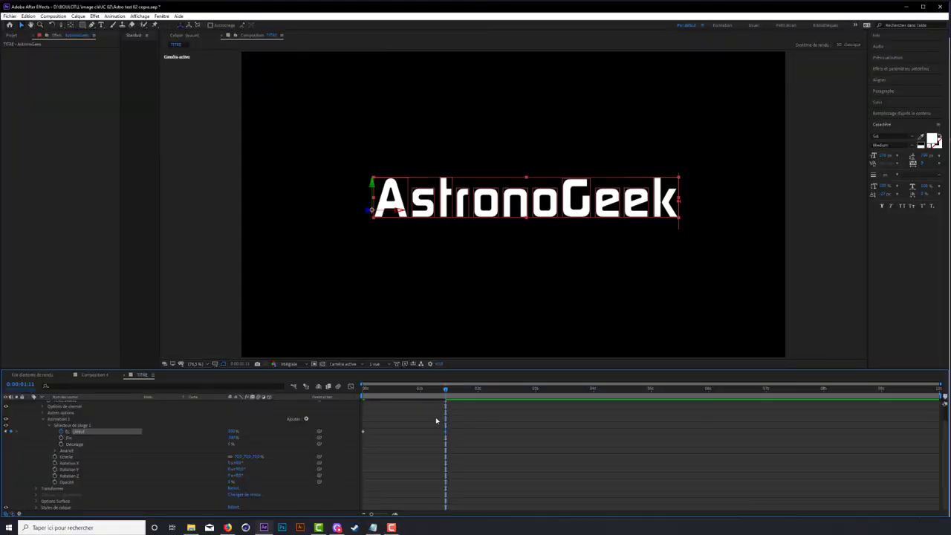
left_click_drag(445, 388, 354, 399)
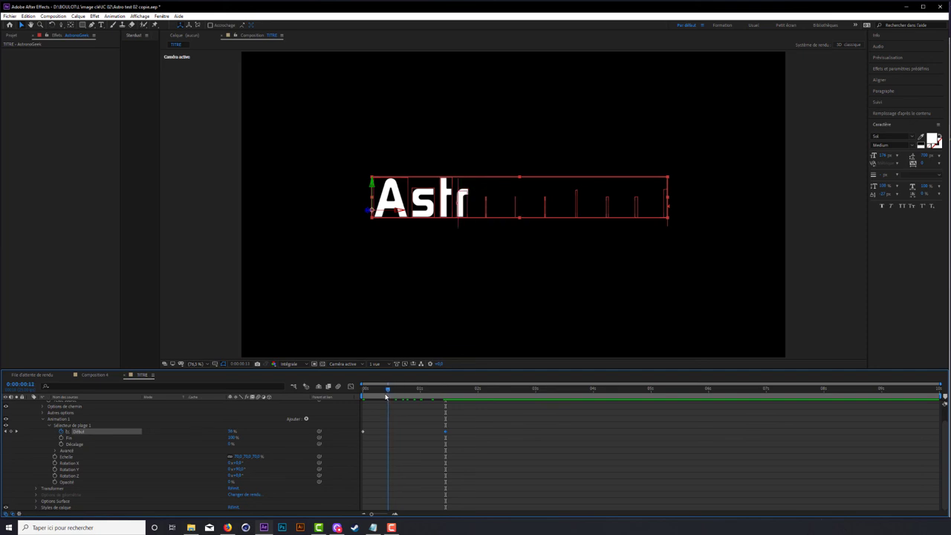
key("space")
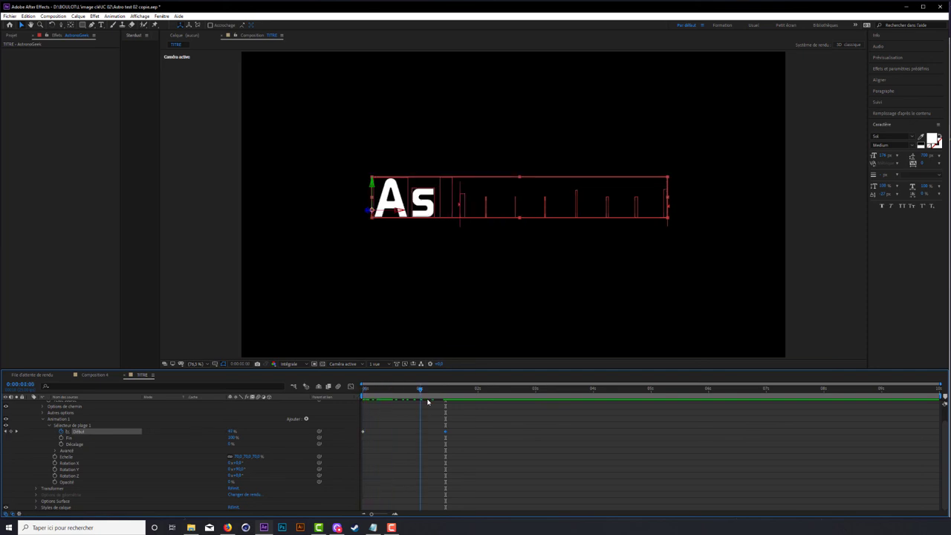
left_click(95, 376)
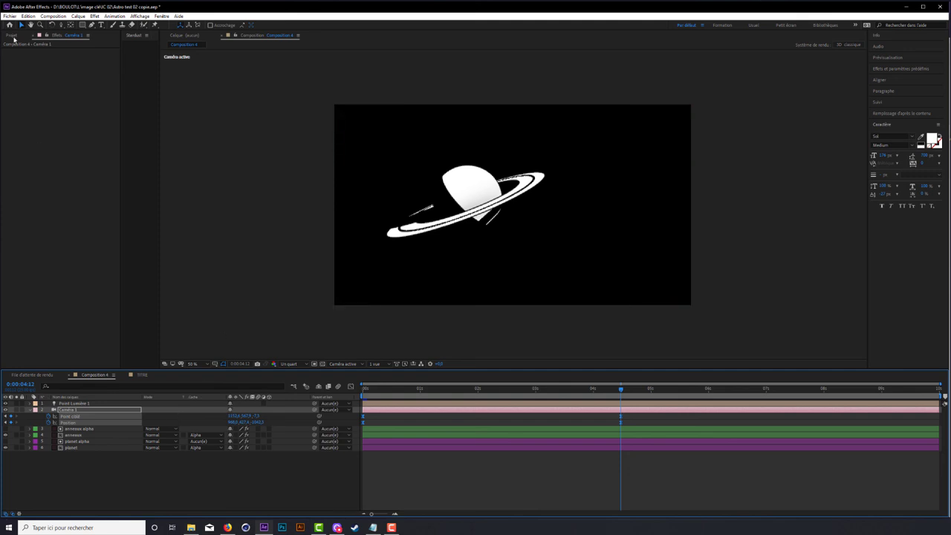
Step: Add the TITRE comp as a layer in Composition 4 and nudge it down over the planet
left_click(26, 89)
left_click(14, 36)
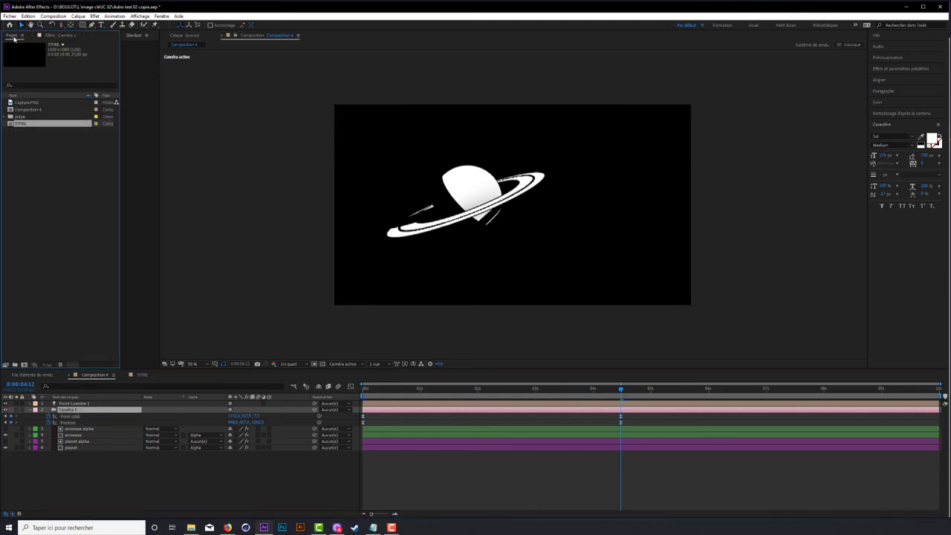
left_click_drag(26, 124, 309, 416)
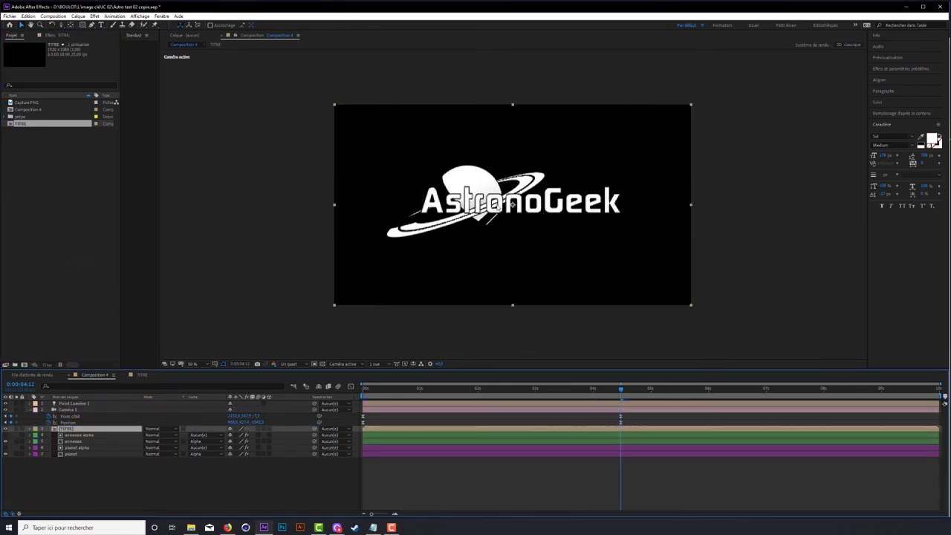
left_click_drag(513, 203, 513, 211)
Step: Set the preview to Full resolution and Fit magnification
left_click(289, 364)
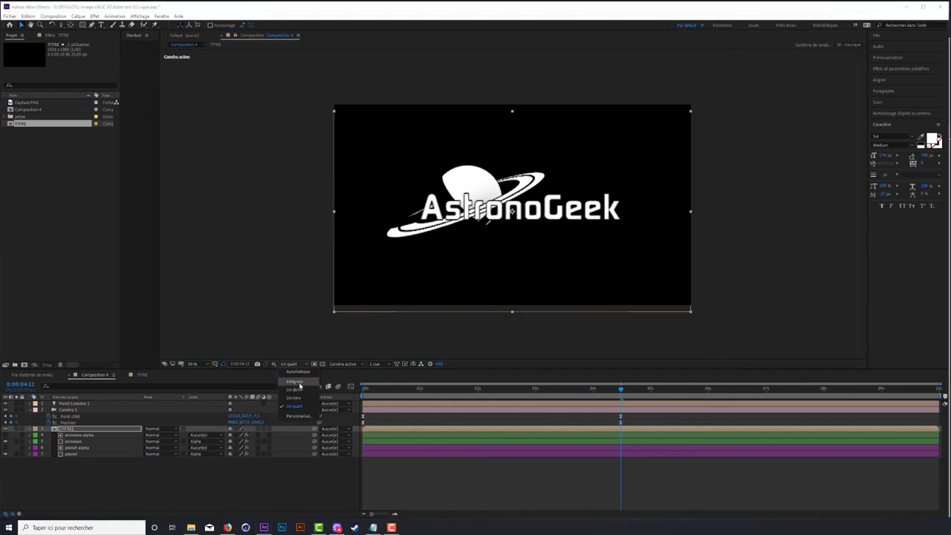
left_click(296, 382)
left_click(206, 364)
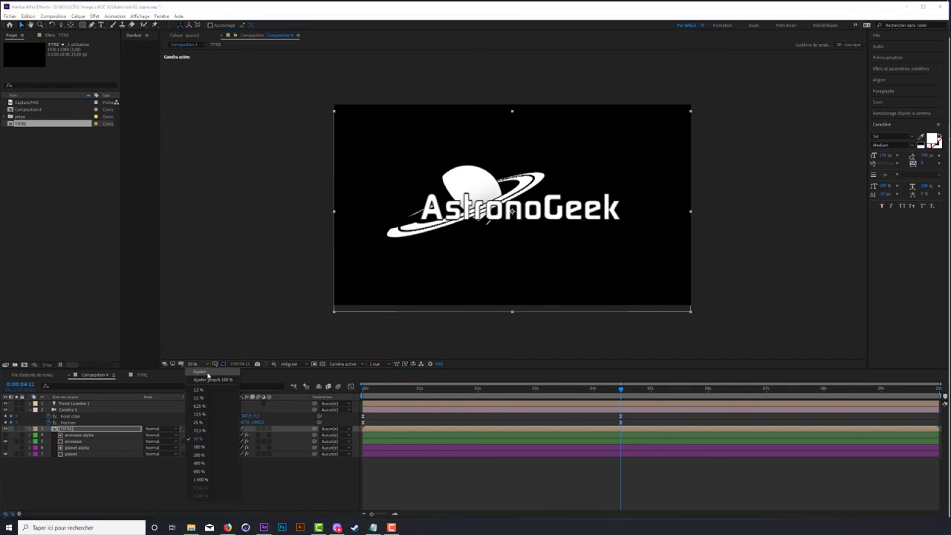
left_click(209, 385)
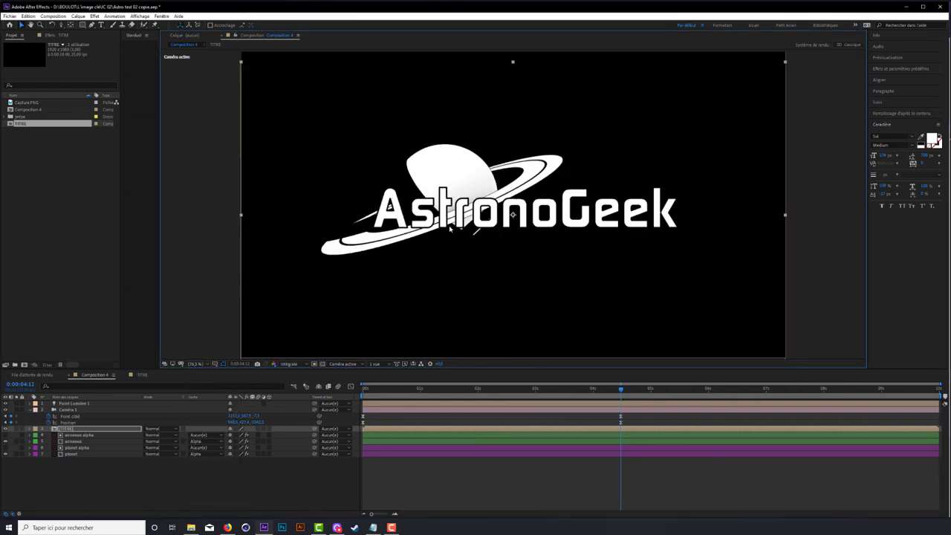
Step: Shrink the title slightly and position it so AstronoGeek crosses the rings
left_click_drag(455, 225, 475, 241)
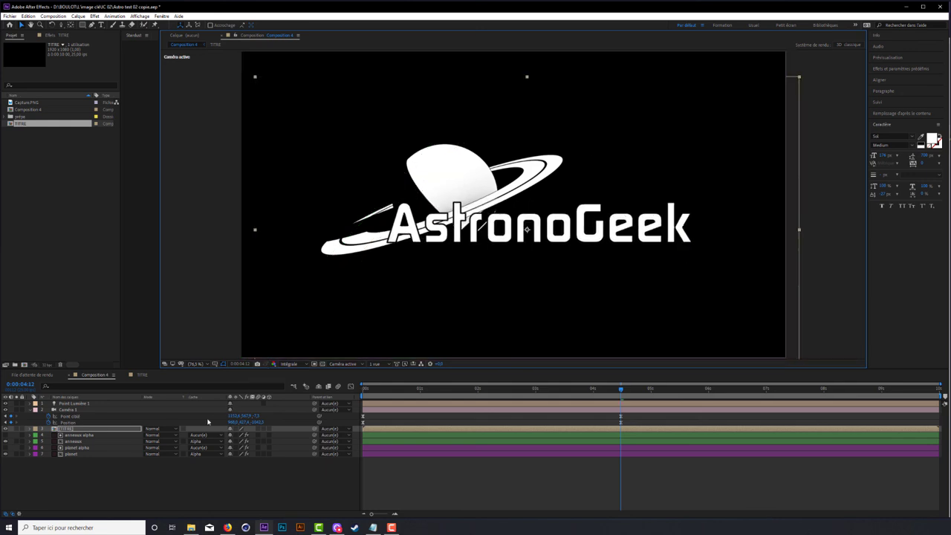
key("s")
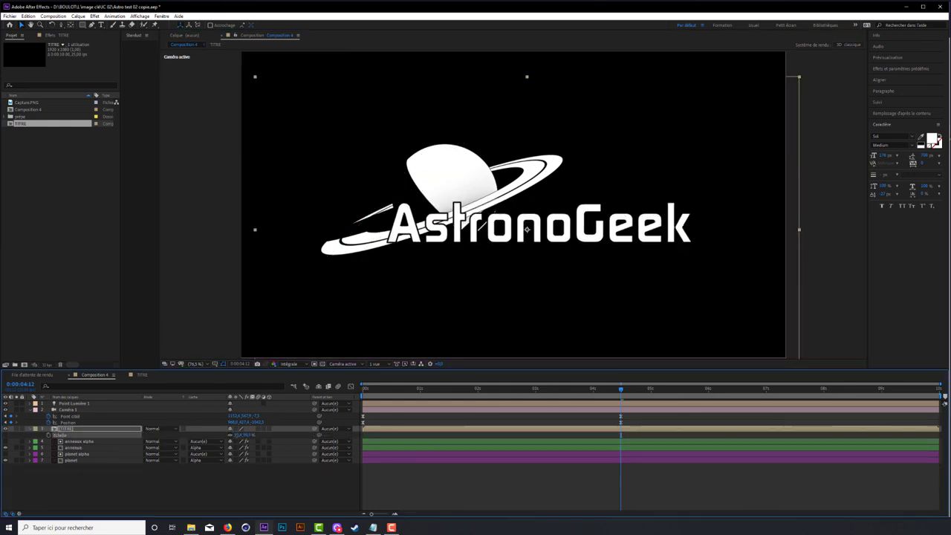
left_click_drag(240, 435, 223, 435)
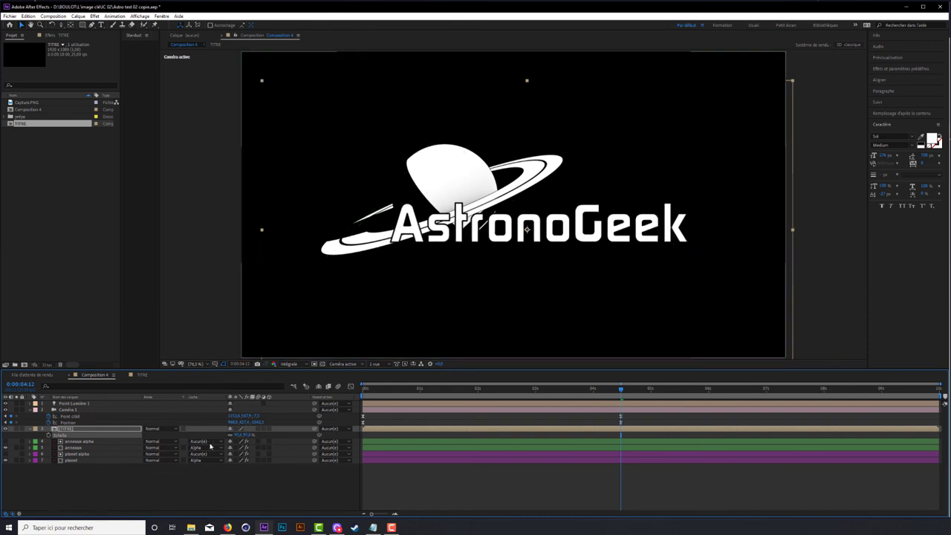
left_click_drag(248, 435, 237, 435)
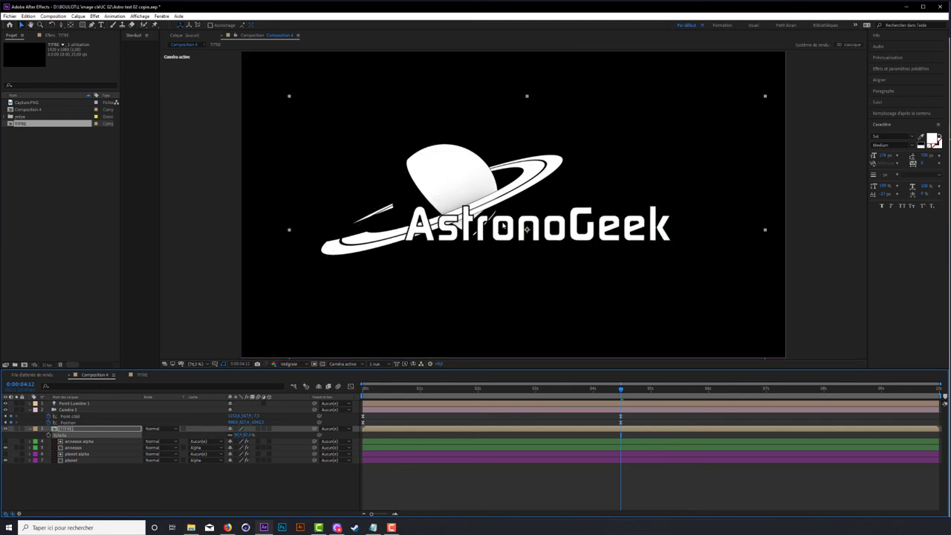
left_click_drag(525, 228, 522, 224)
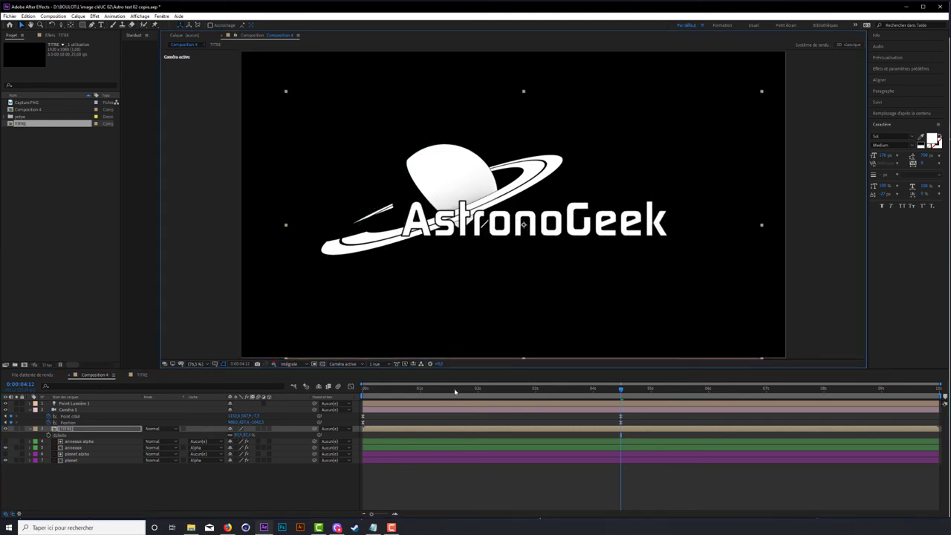
left_click(535, 389)
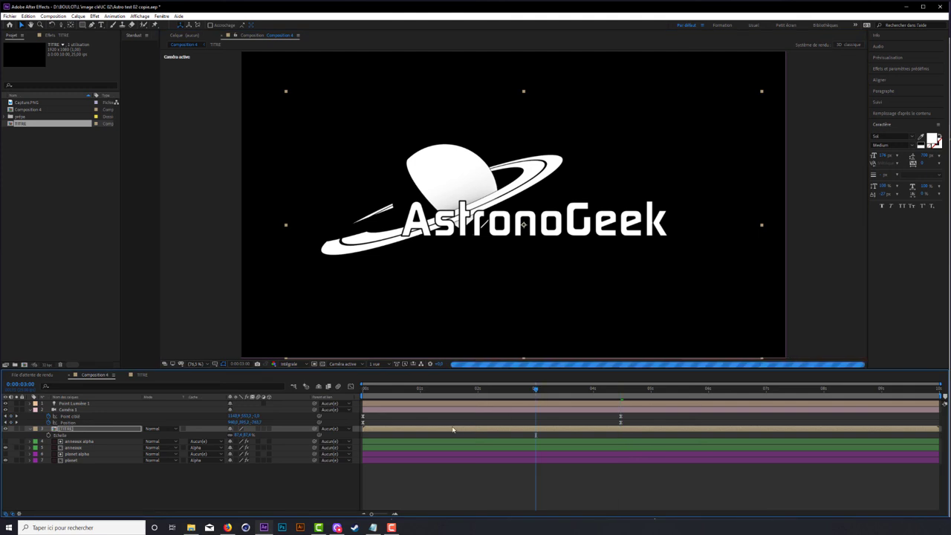
Step: Shift the TITRE layer to start at 0:00:03:00 and scrub ahead to check its entrance
left_click_drag(406, 429, 621, 431)
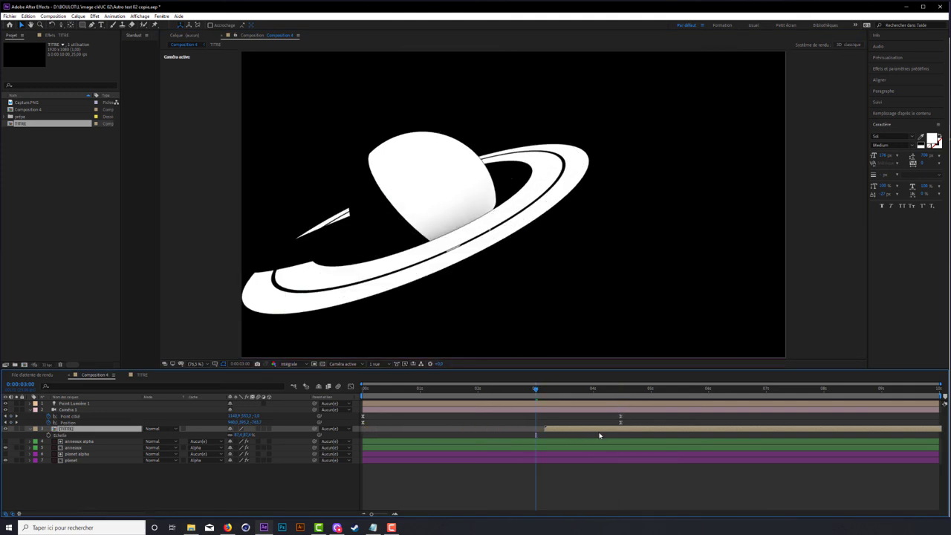
left_click_drag(535, 389, 605, 388)
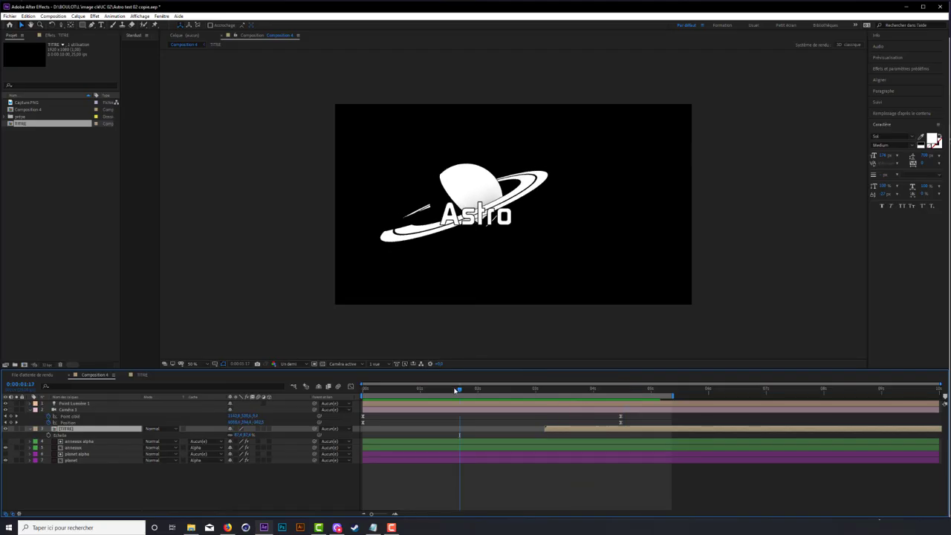
left_click_drag(458, 390, 595, 389)
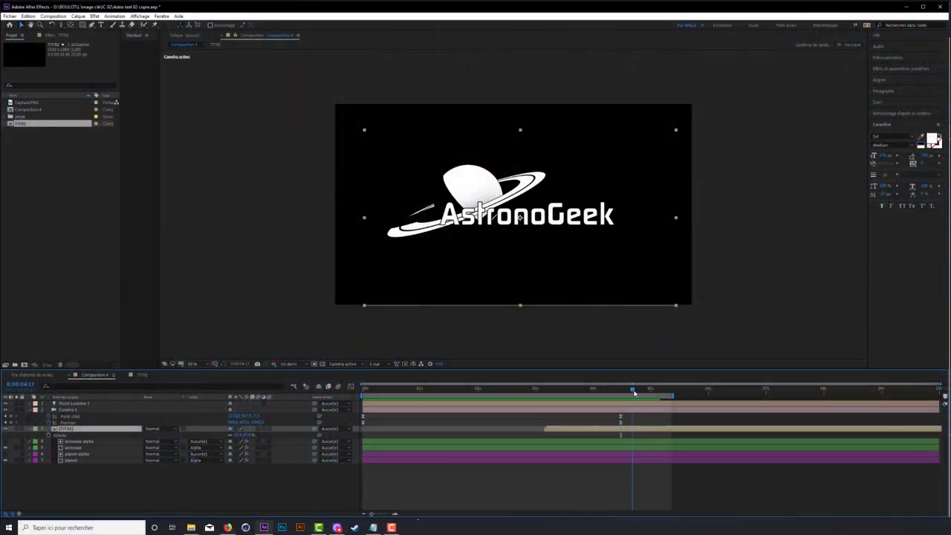
Step: Collapse the camera and scale properties, then add Capture.PNG as the top layer
left_click(29, 411)
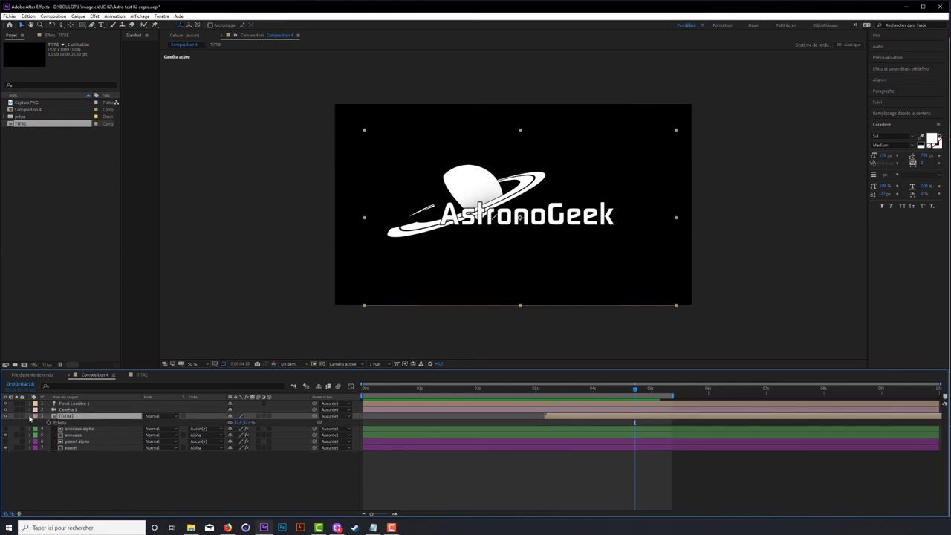
left_click(30, 417)
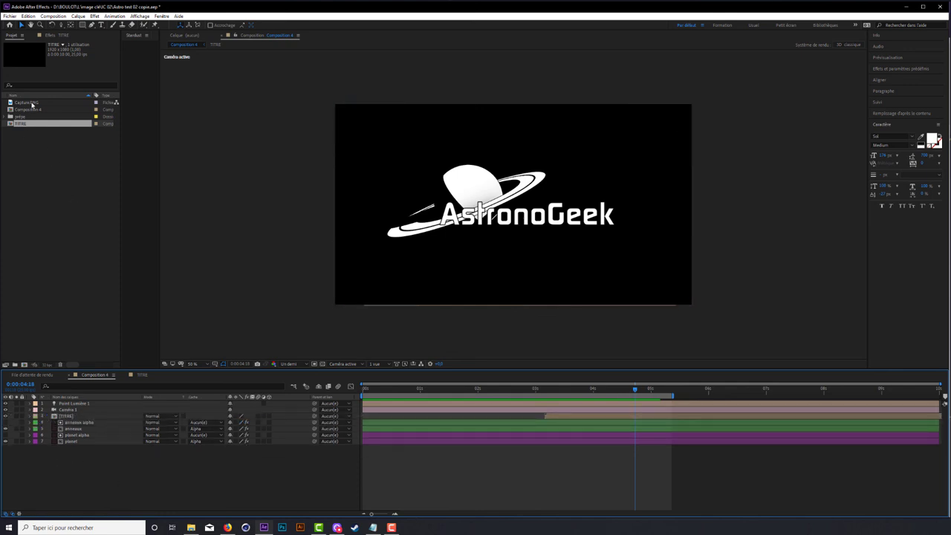
left_click_drag(32, 104, 99, 397)
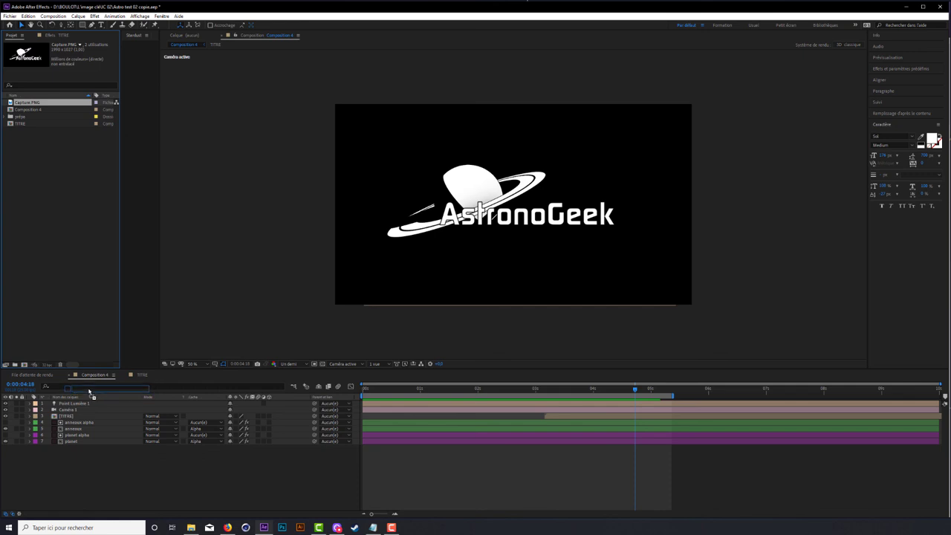
left_click_drag(96, 405, 97, 404)
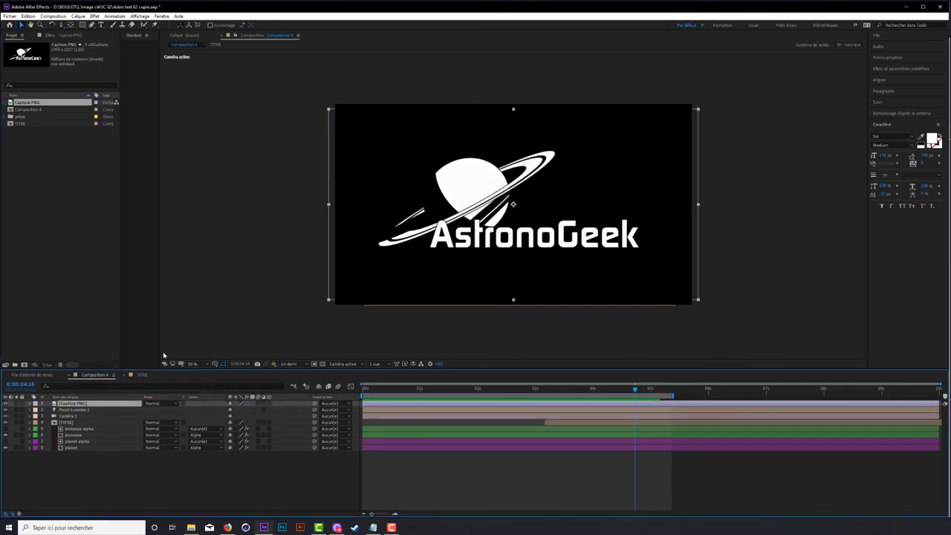
Step: Toggle the Capture.PNG layer's visibility during playback to compare the logo with the animated title
left_click(6, 404)
left_click(6, 405)
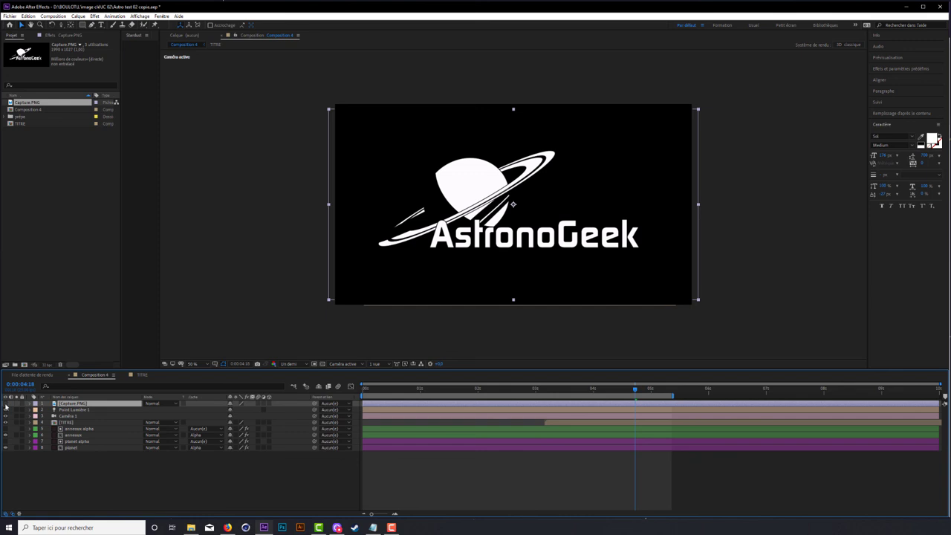
key("space")
key("space")
left_click(6, 404)
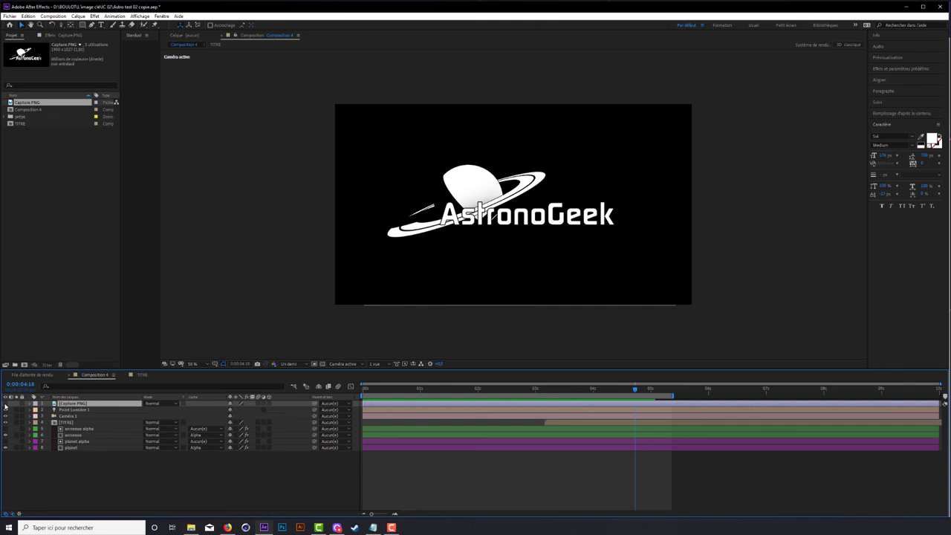
left_click(6, 404)
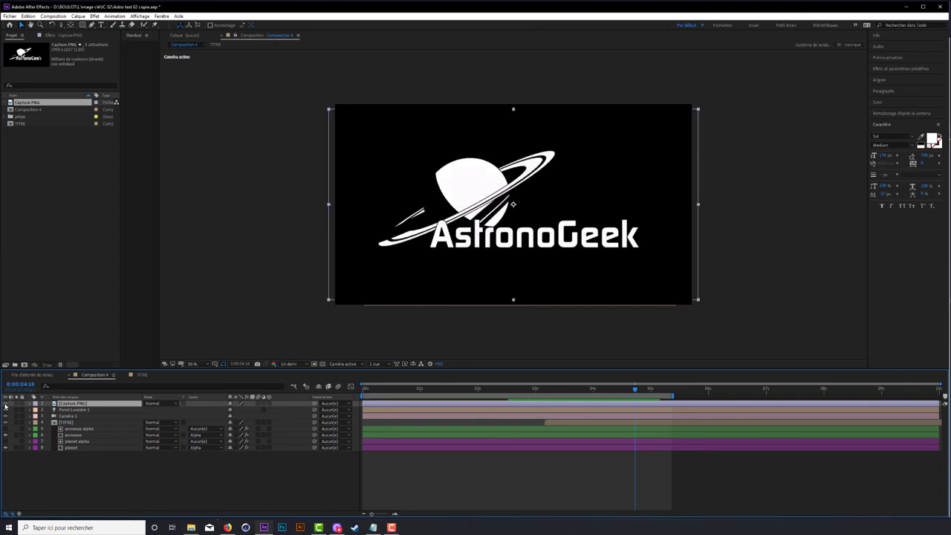